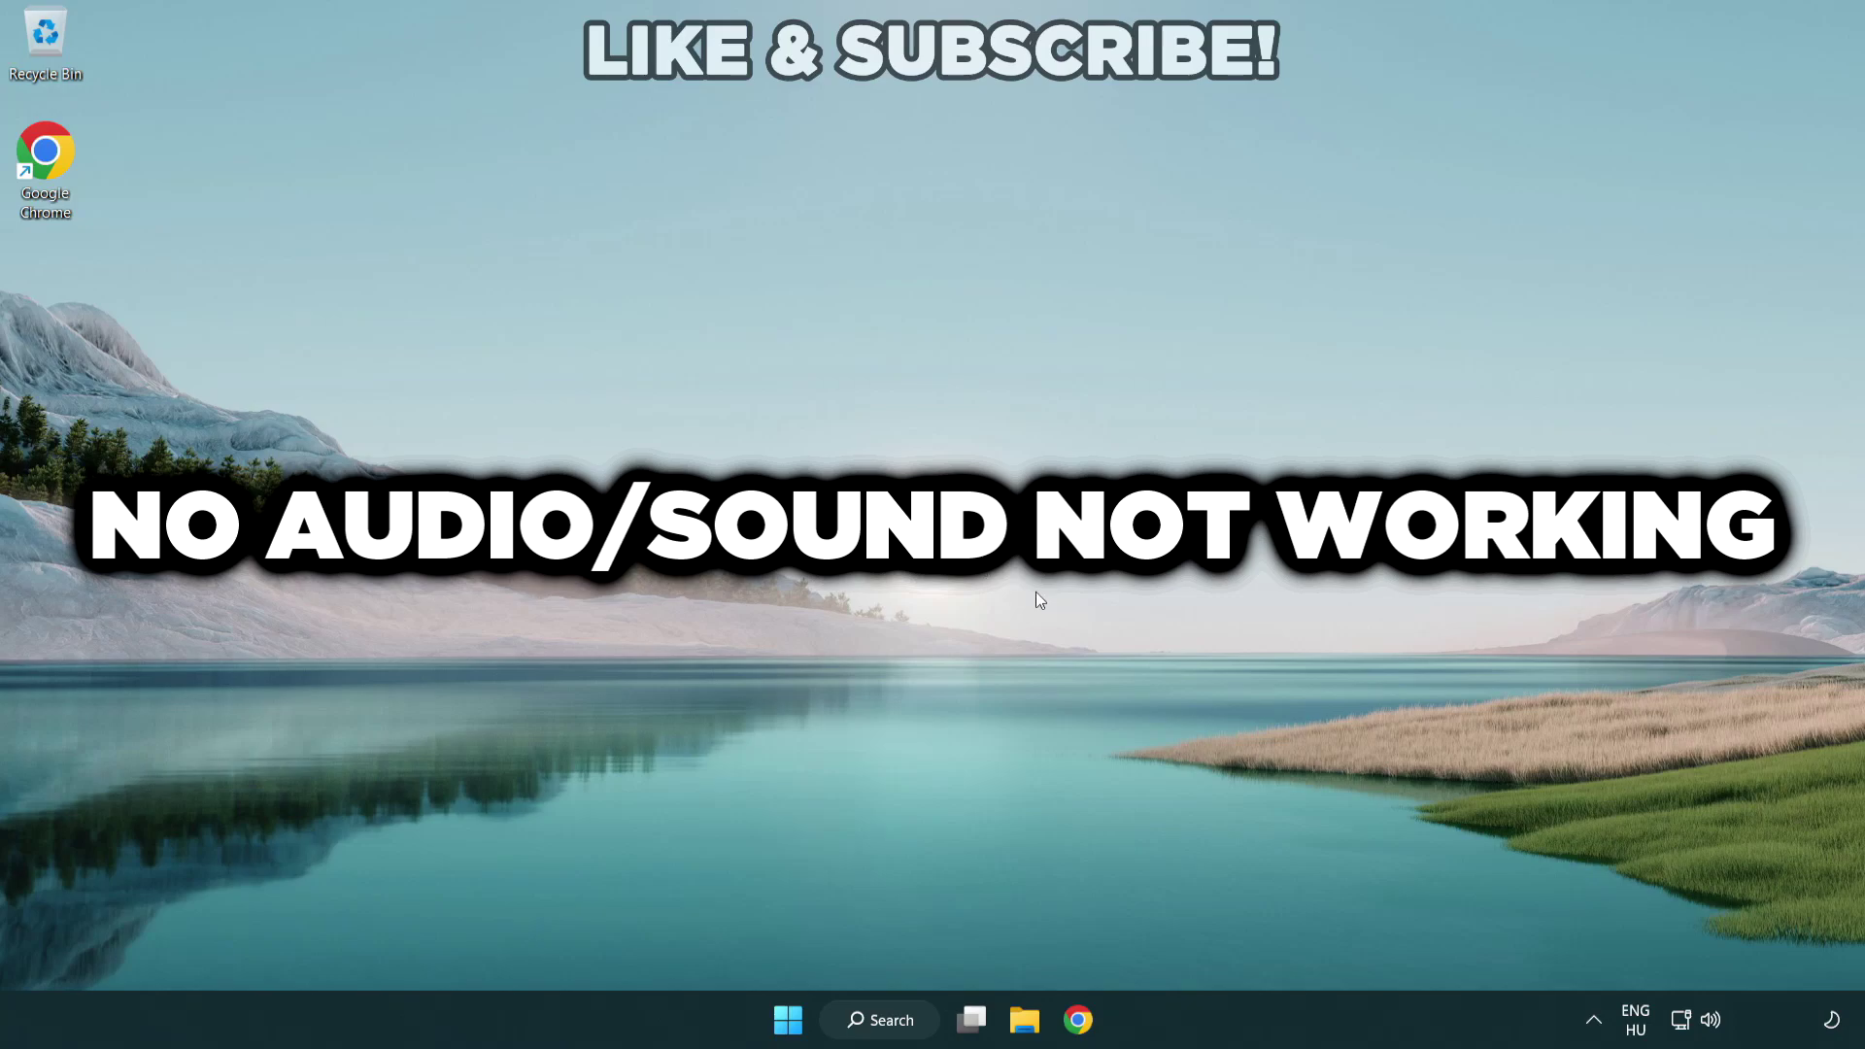
Switch audio output to Speakers (High Definition Audio Device) in Quick Settings, then close the panel.
{"action": "left_click", "coordinate": [1713, 1026]}
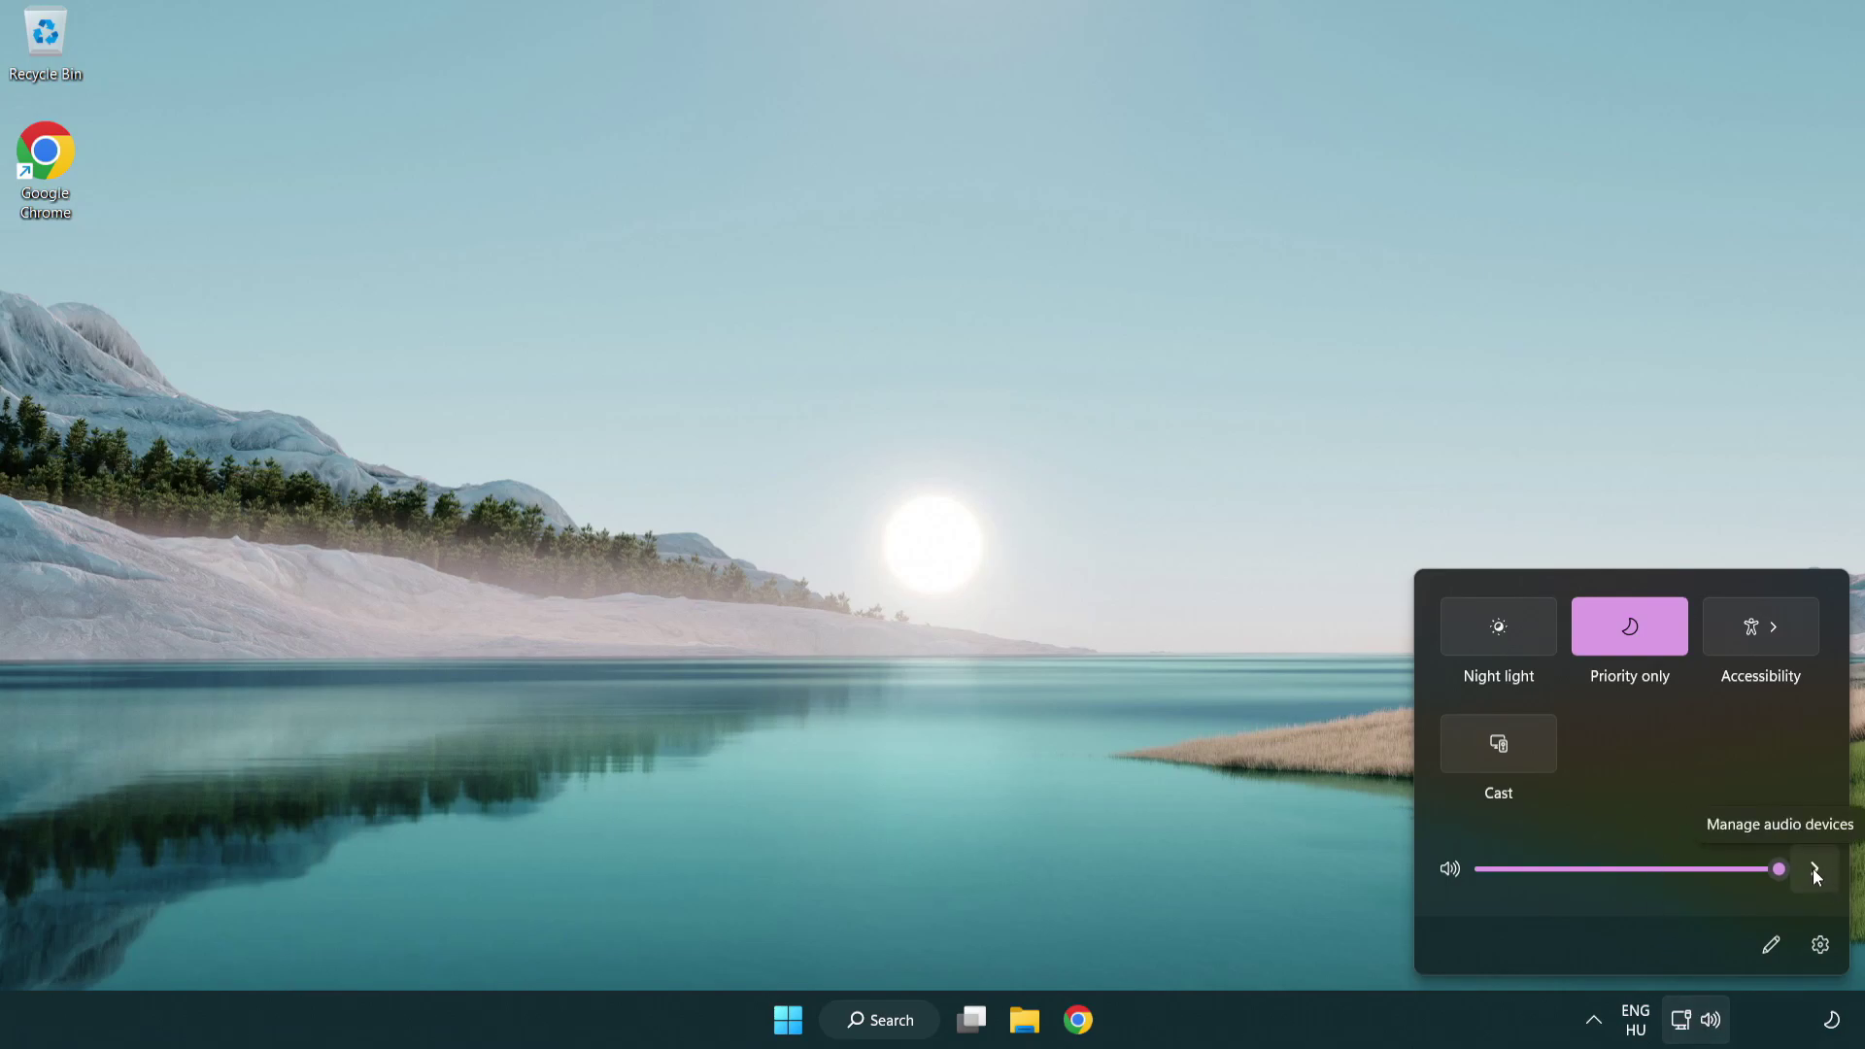
{"action": "left_click", "coordinate": [1813, 872]}
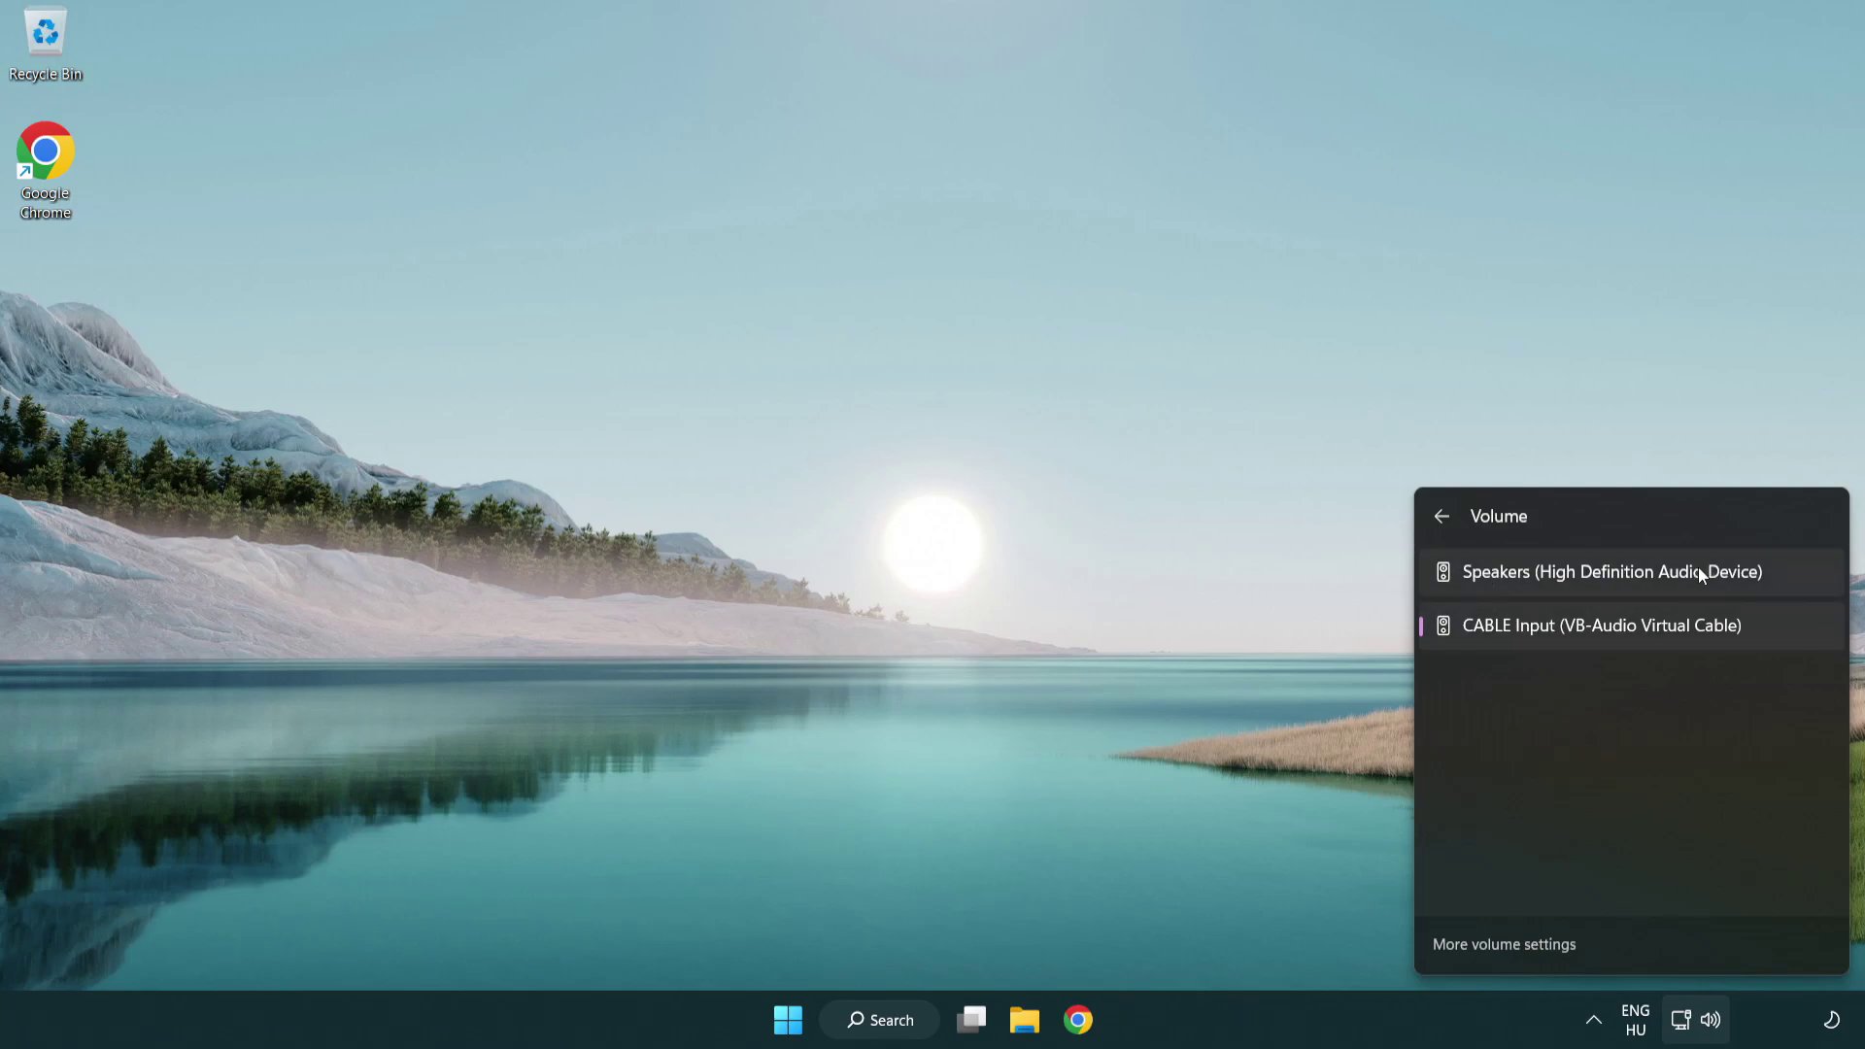
{"action": "left_click", "coordinate": [1789, 582]}
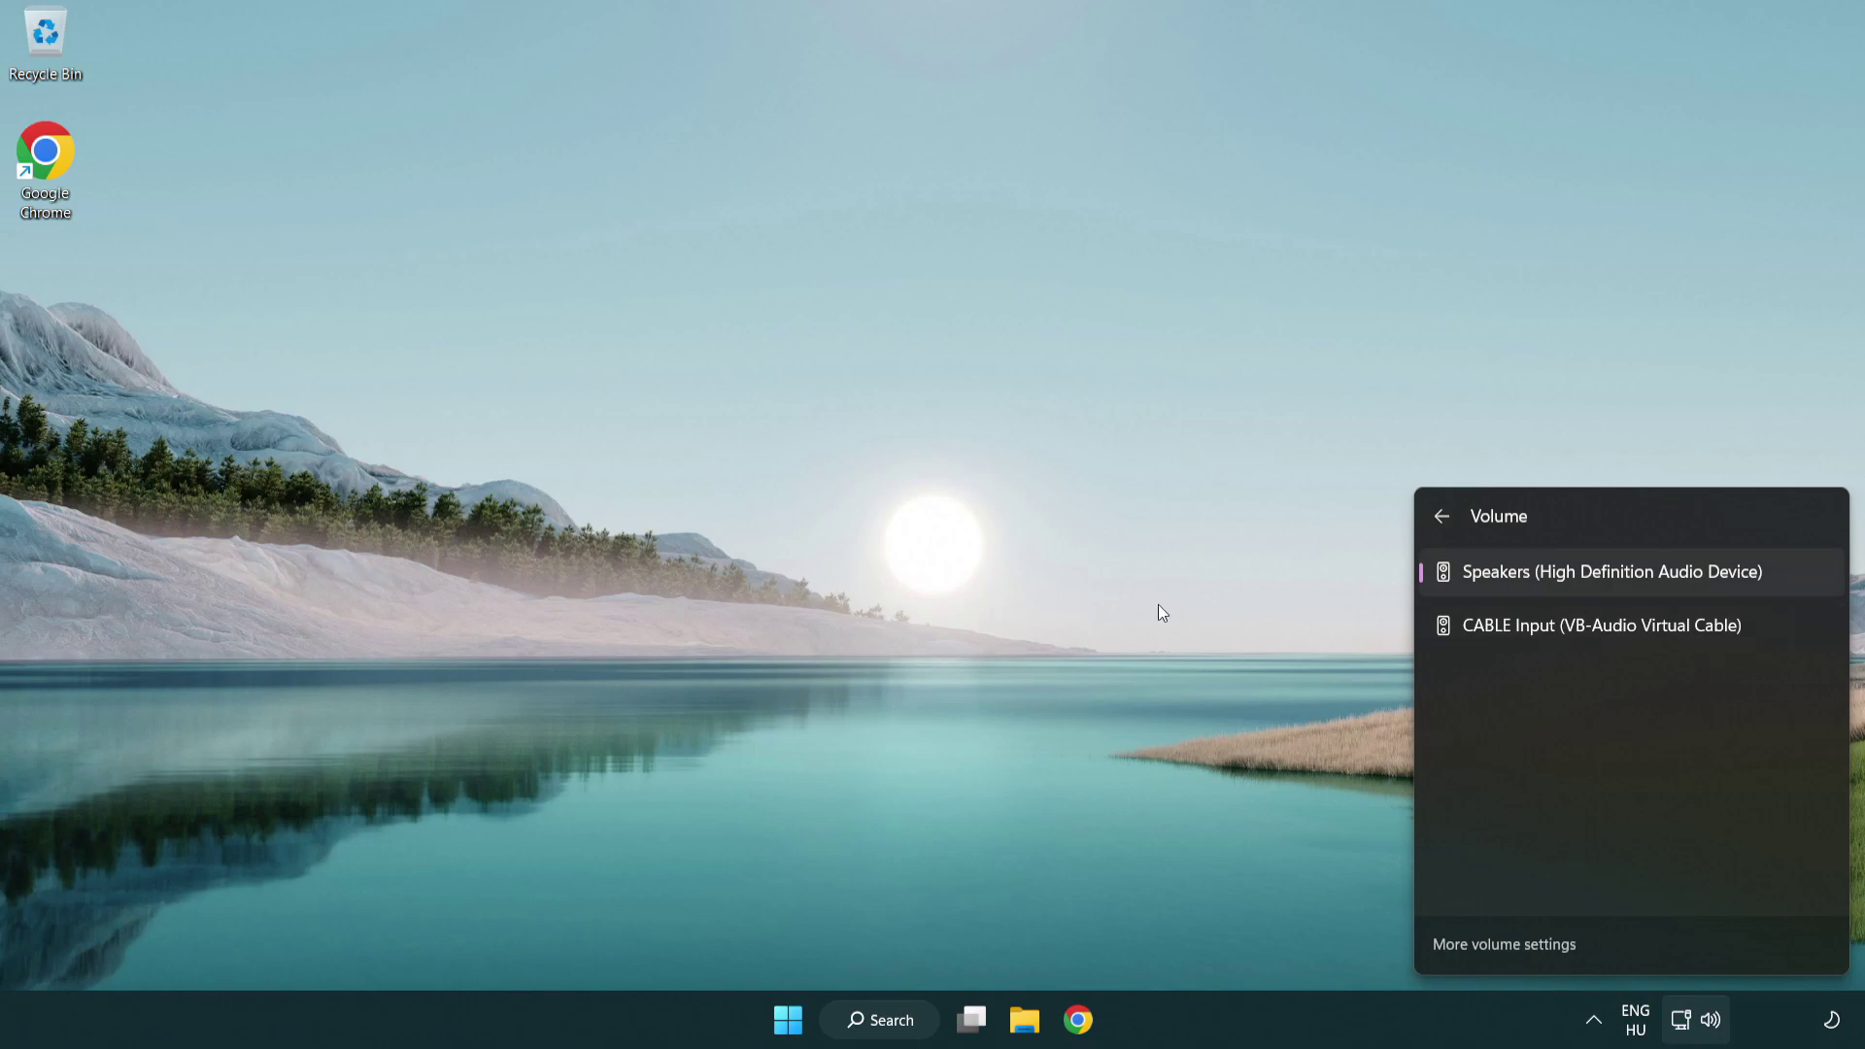
{"action": "left_click", "coordinate": [977, 555]}
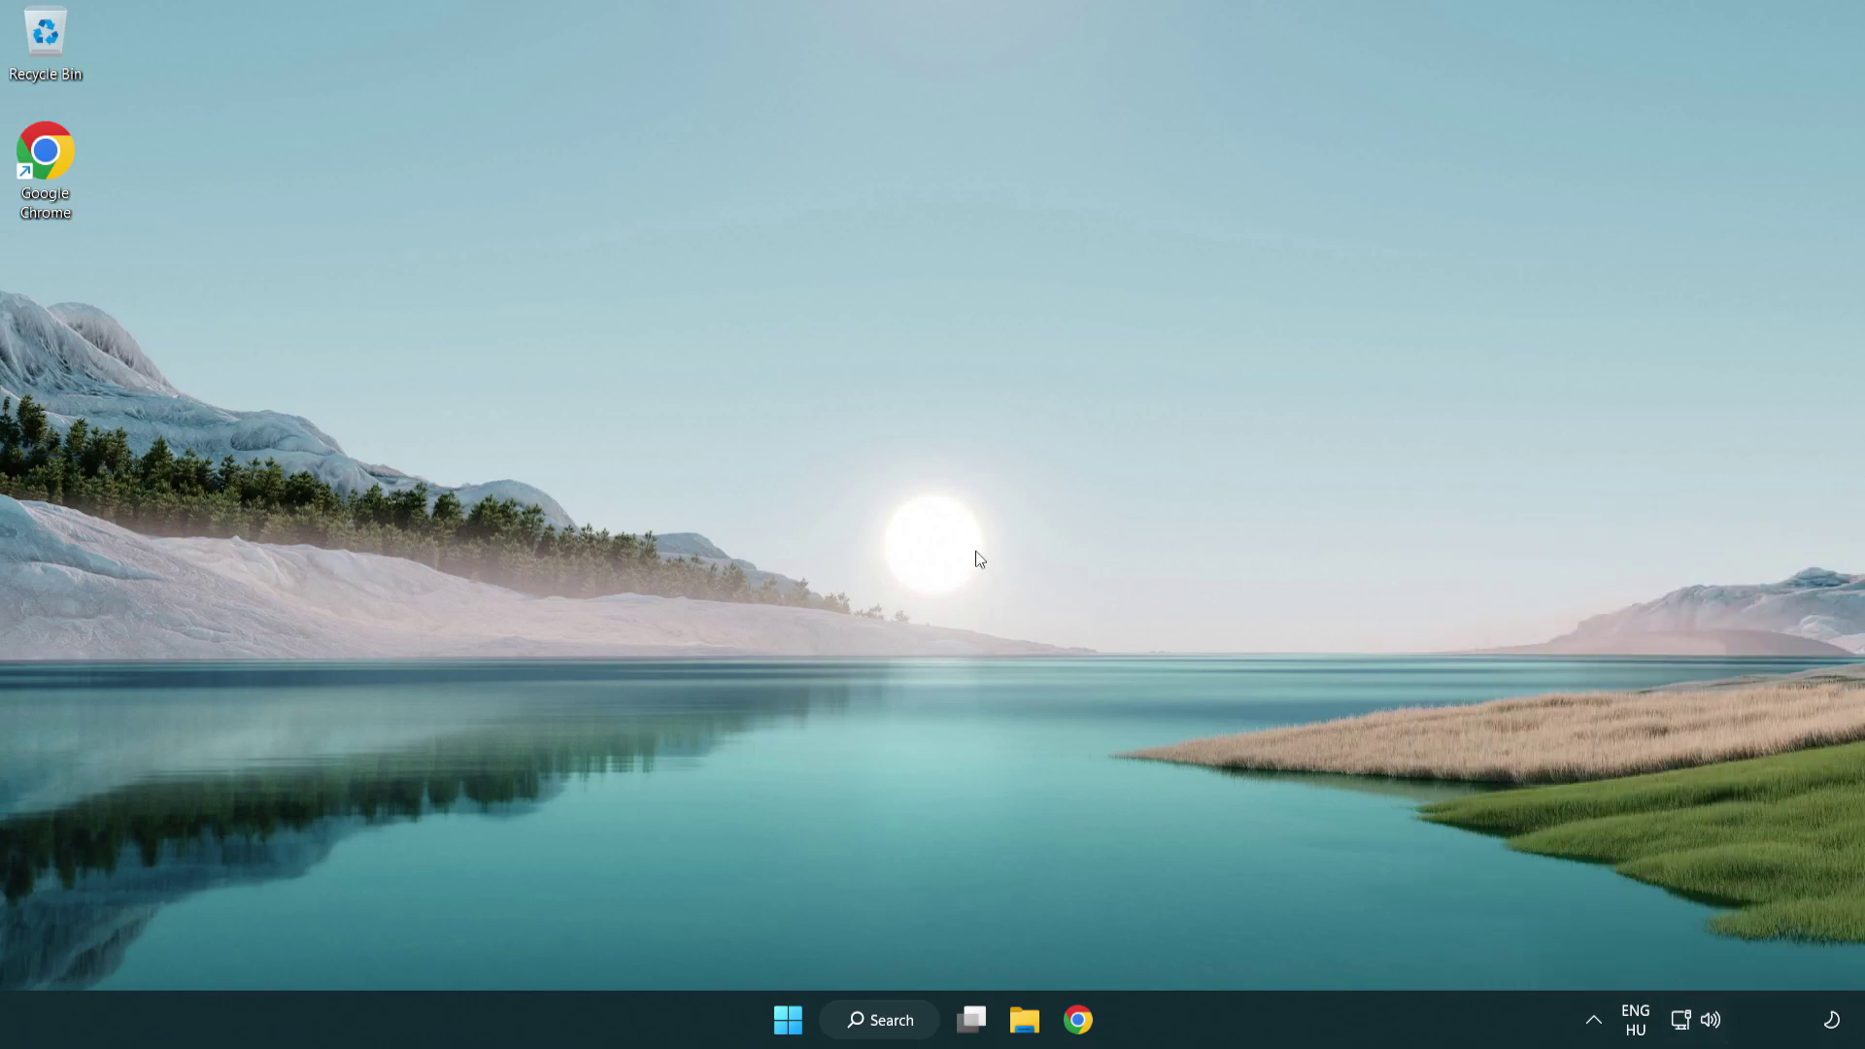
Reset sound devices and app volumes to defaults in the Volume mixer, then close Settings.
{"action": "right_click", "coordinate": [1713, 1024]}
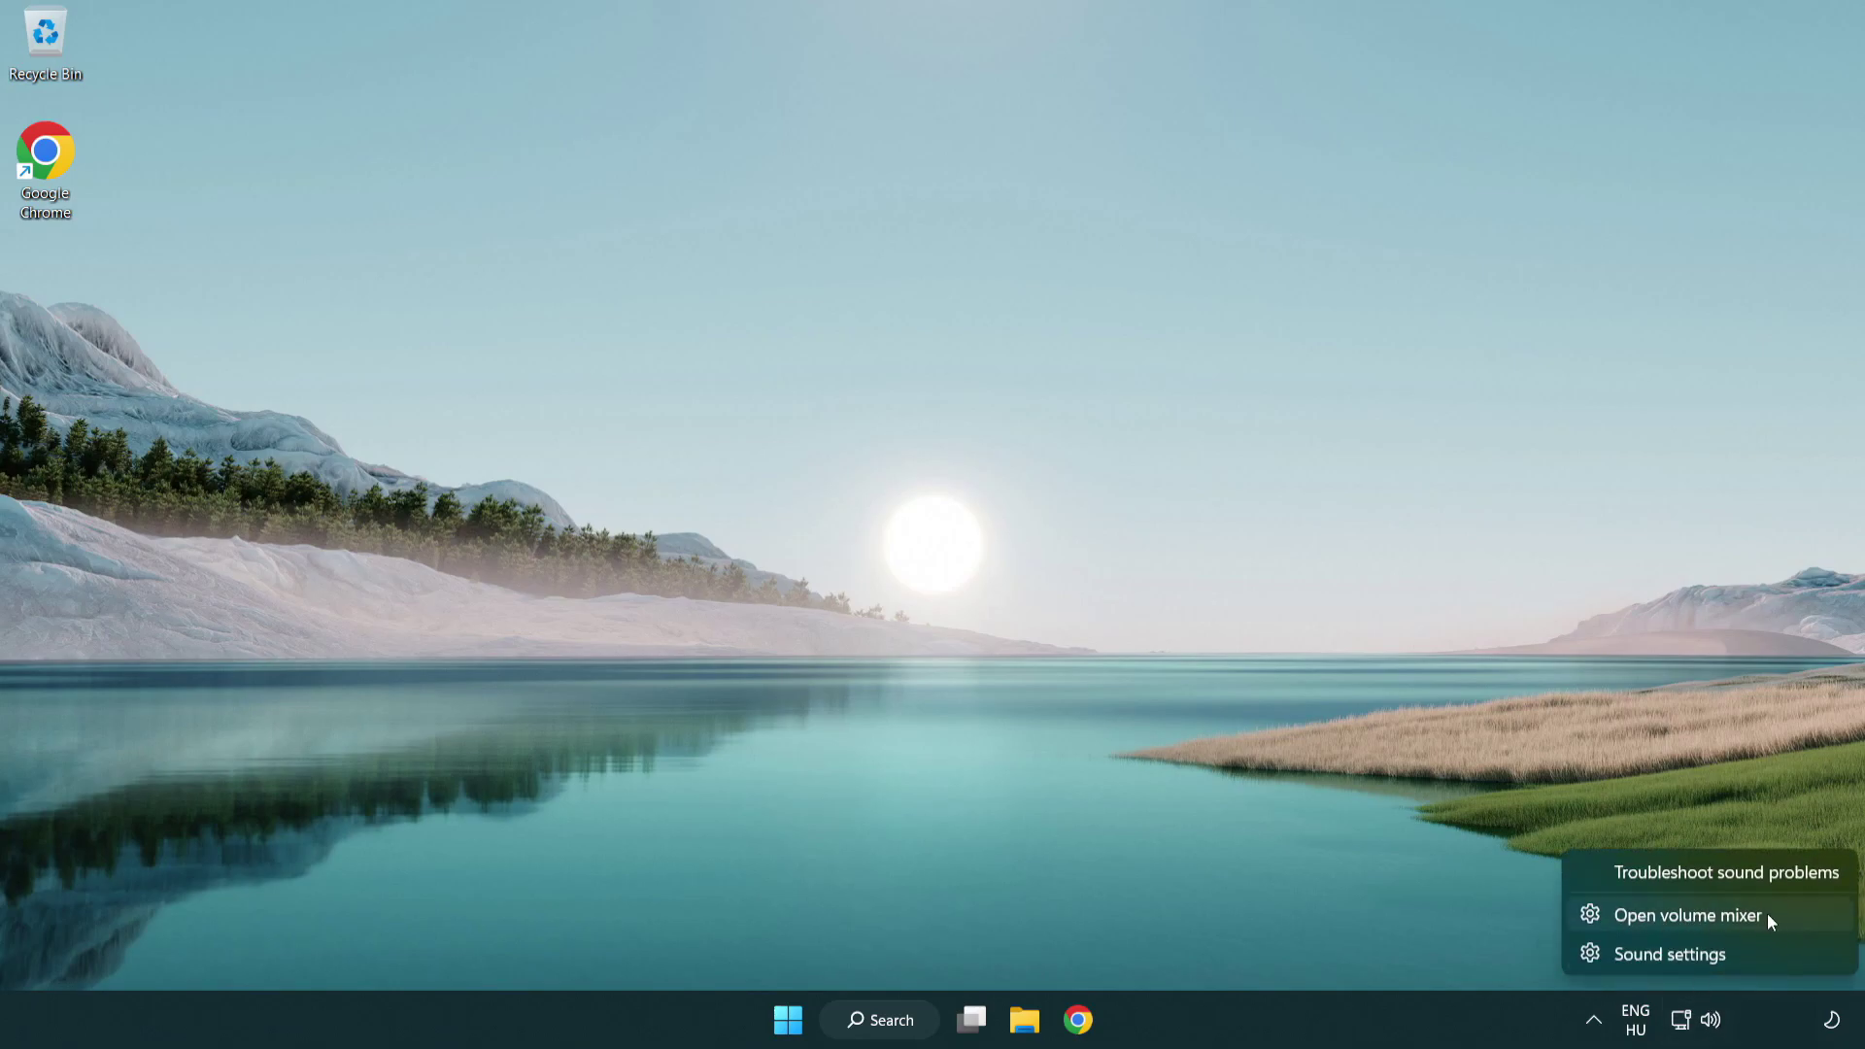
{"action": "left_click", "coordinate": [1797, 913]}
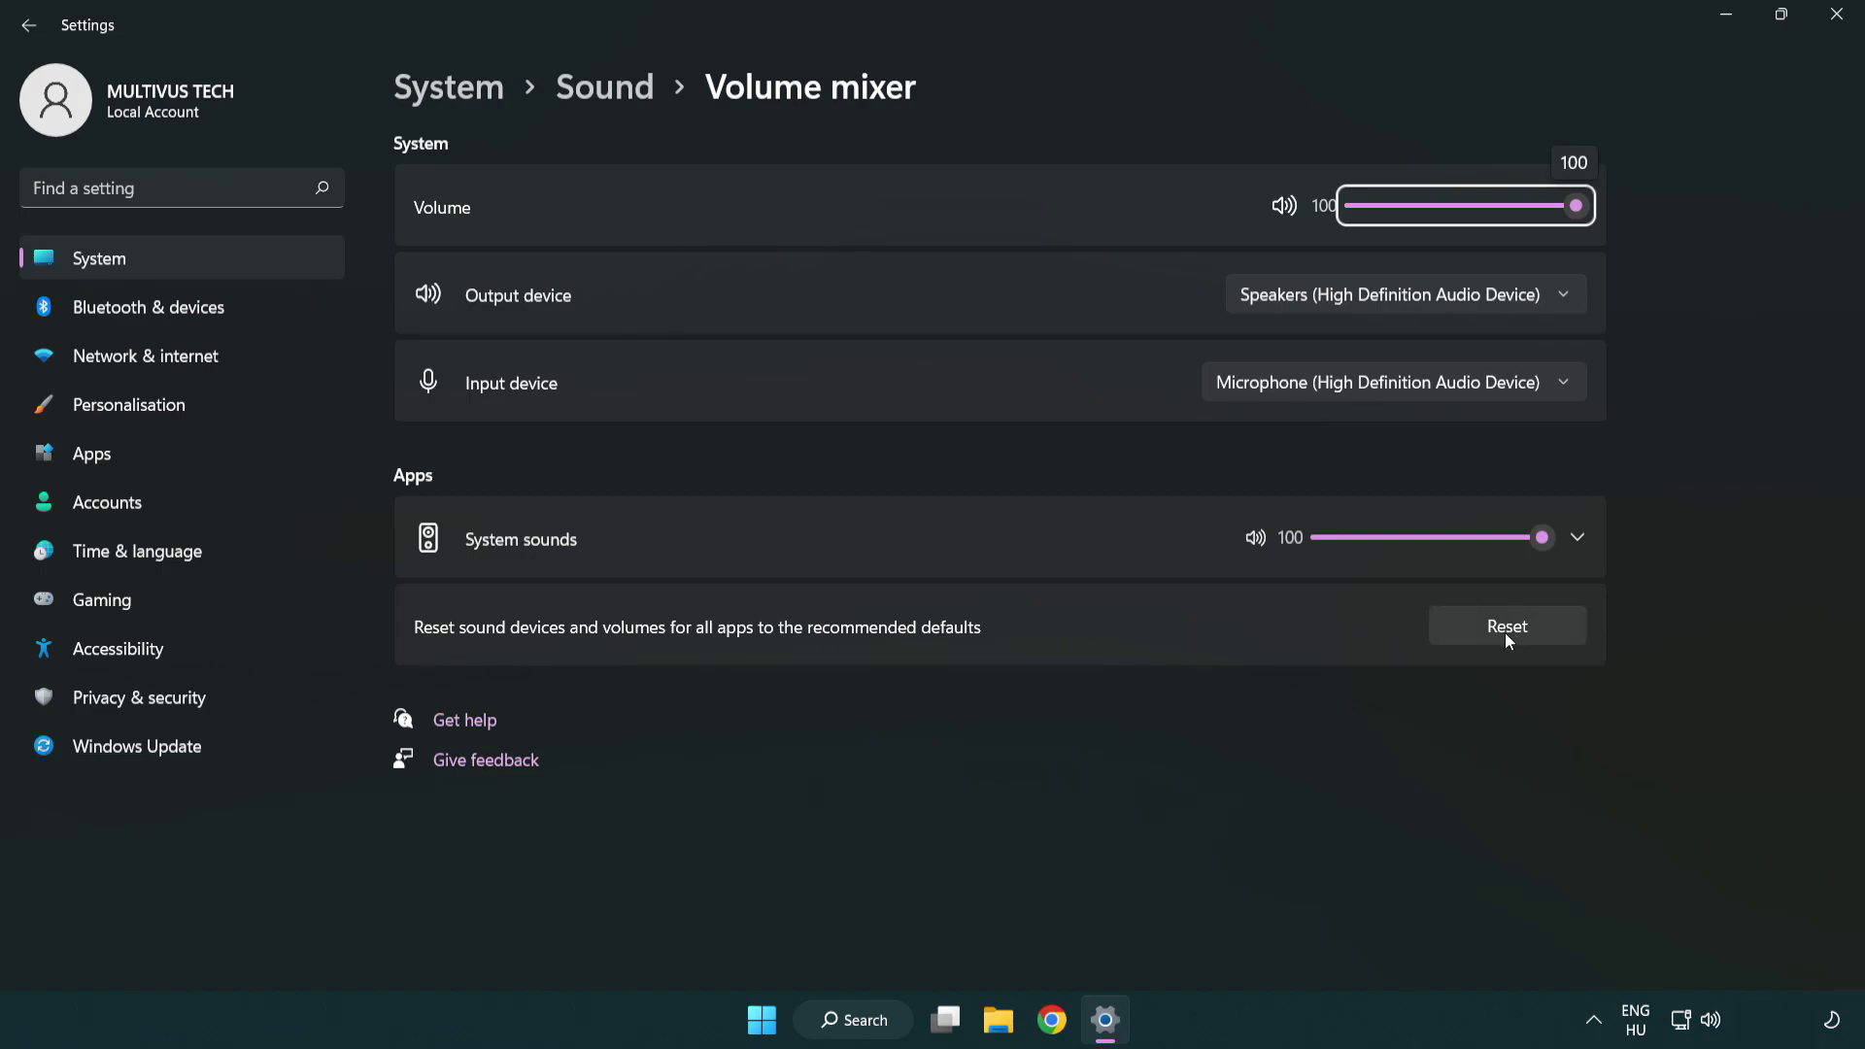
{"action": "left_click", "coordinate": [1557, 632]}
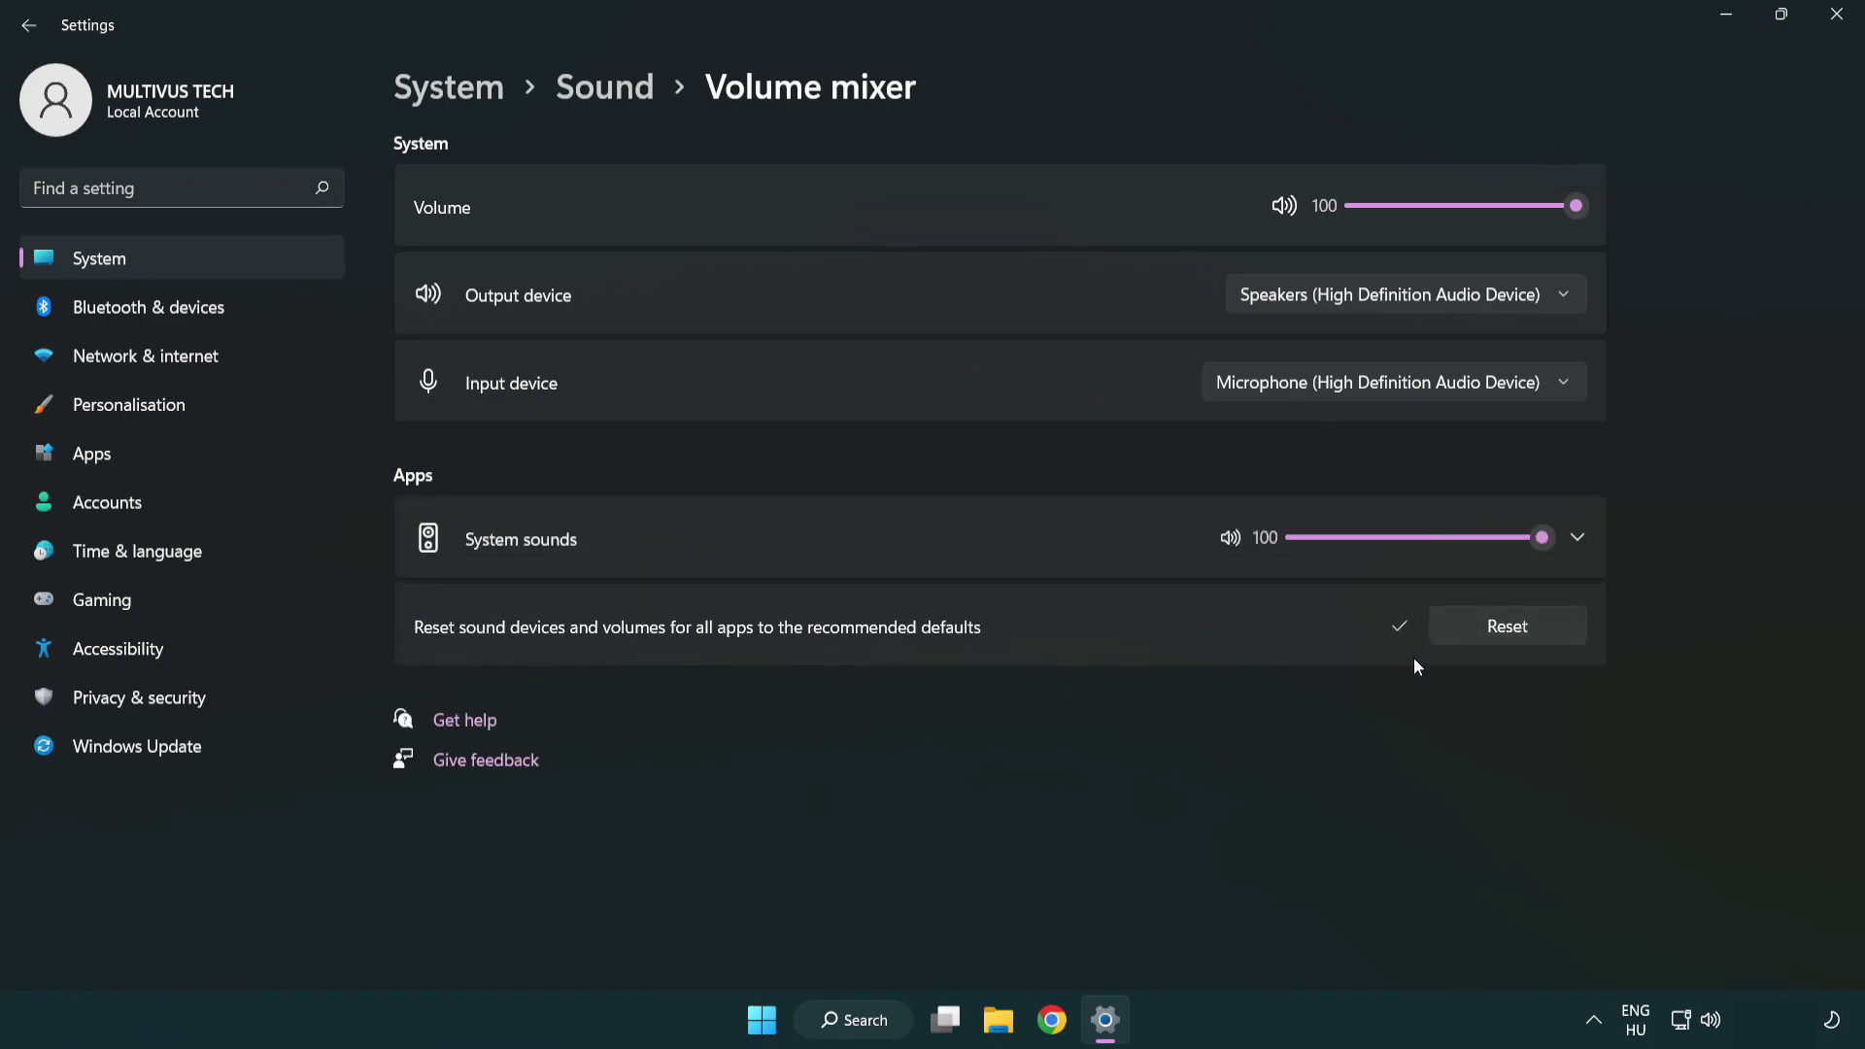
{"action": "left_click", "coordinate": [1843, 18]}
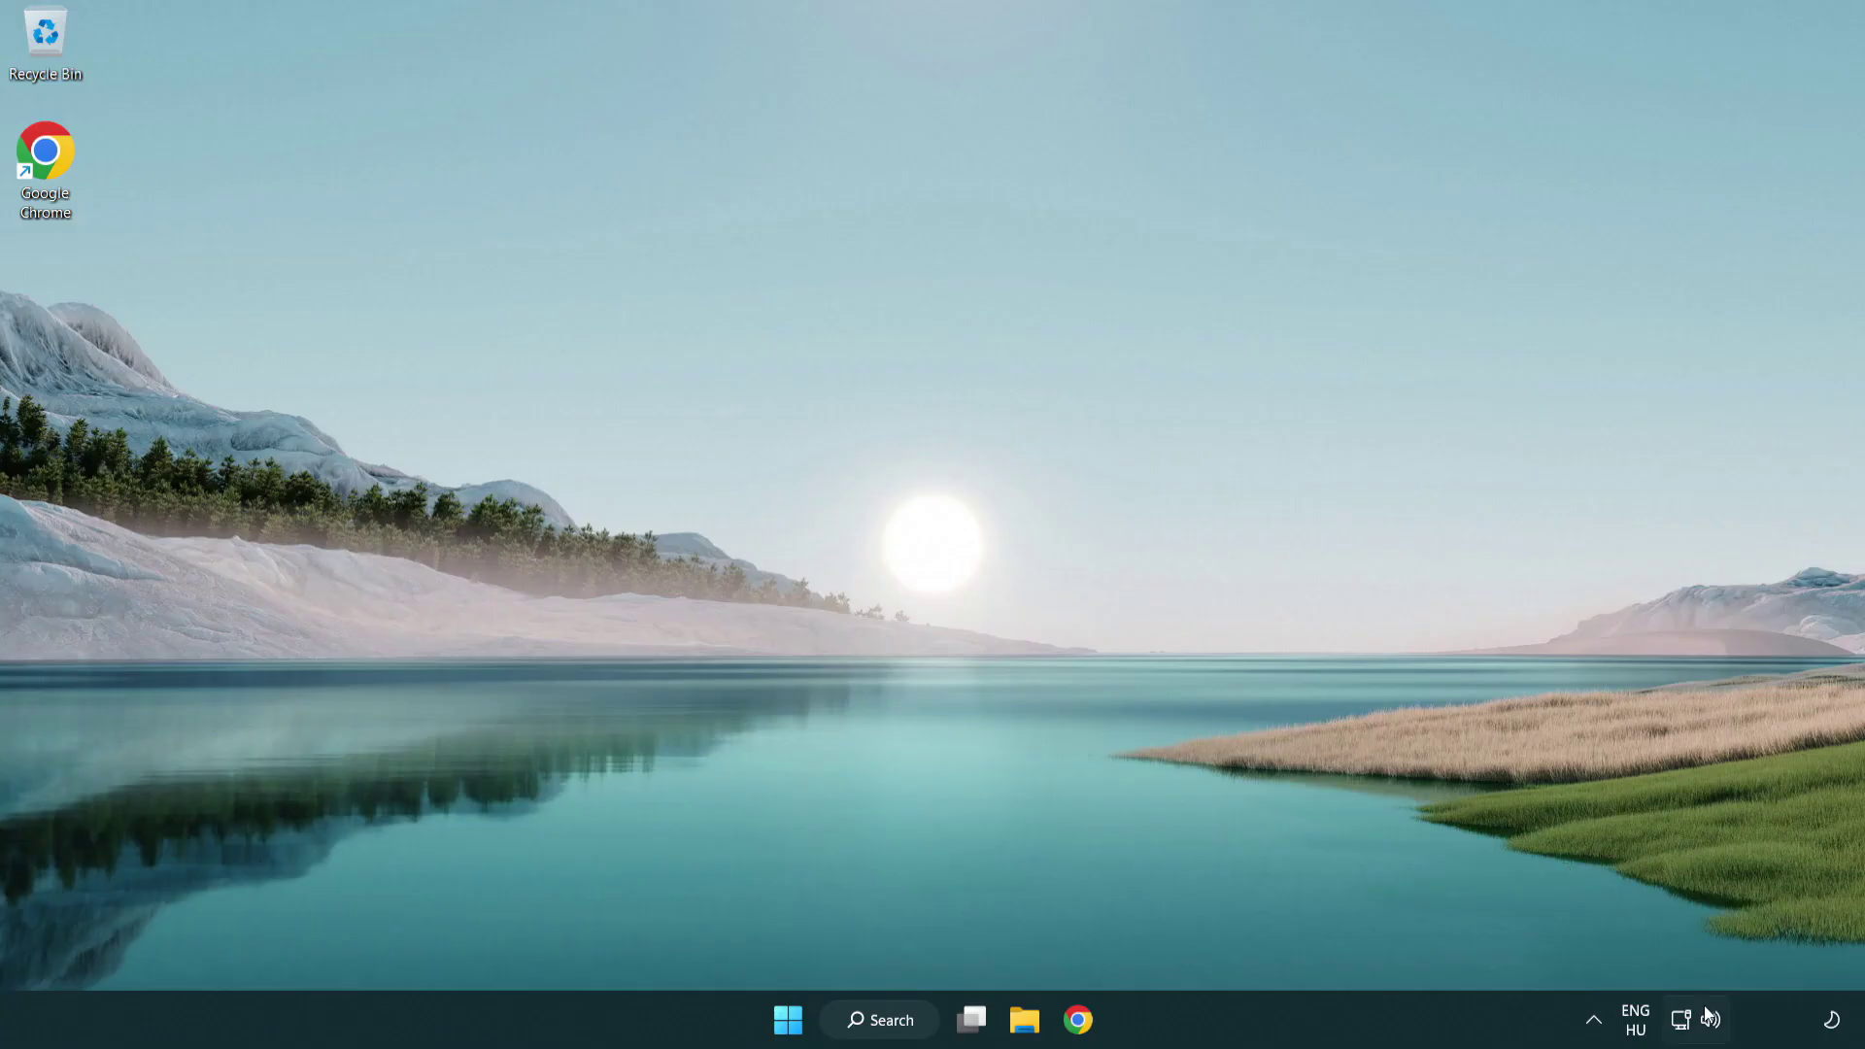
Open Sound settings from the volume icon and scroll to the Advanced section.
{"action": "right_click", "coordinate": [1710, 1023]}
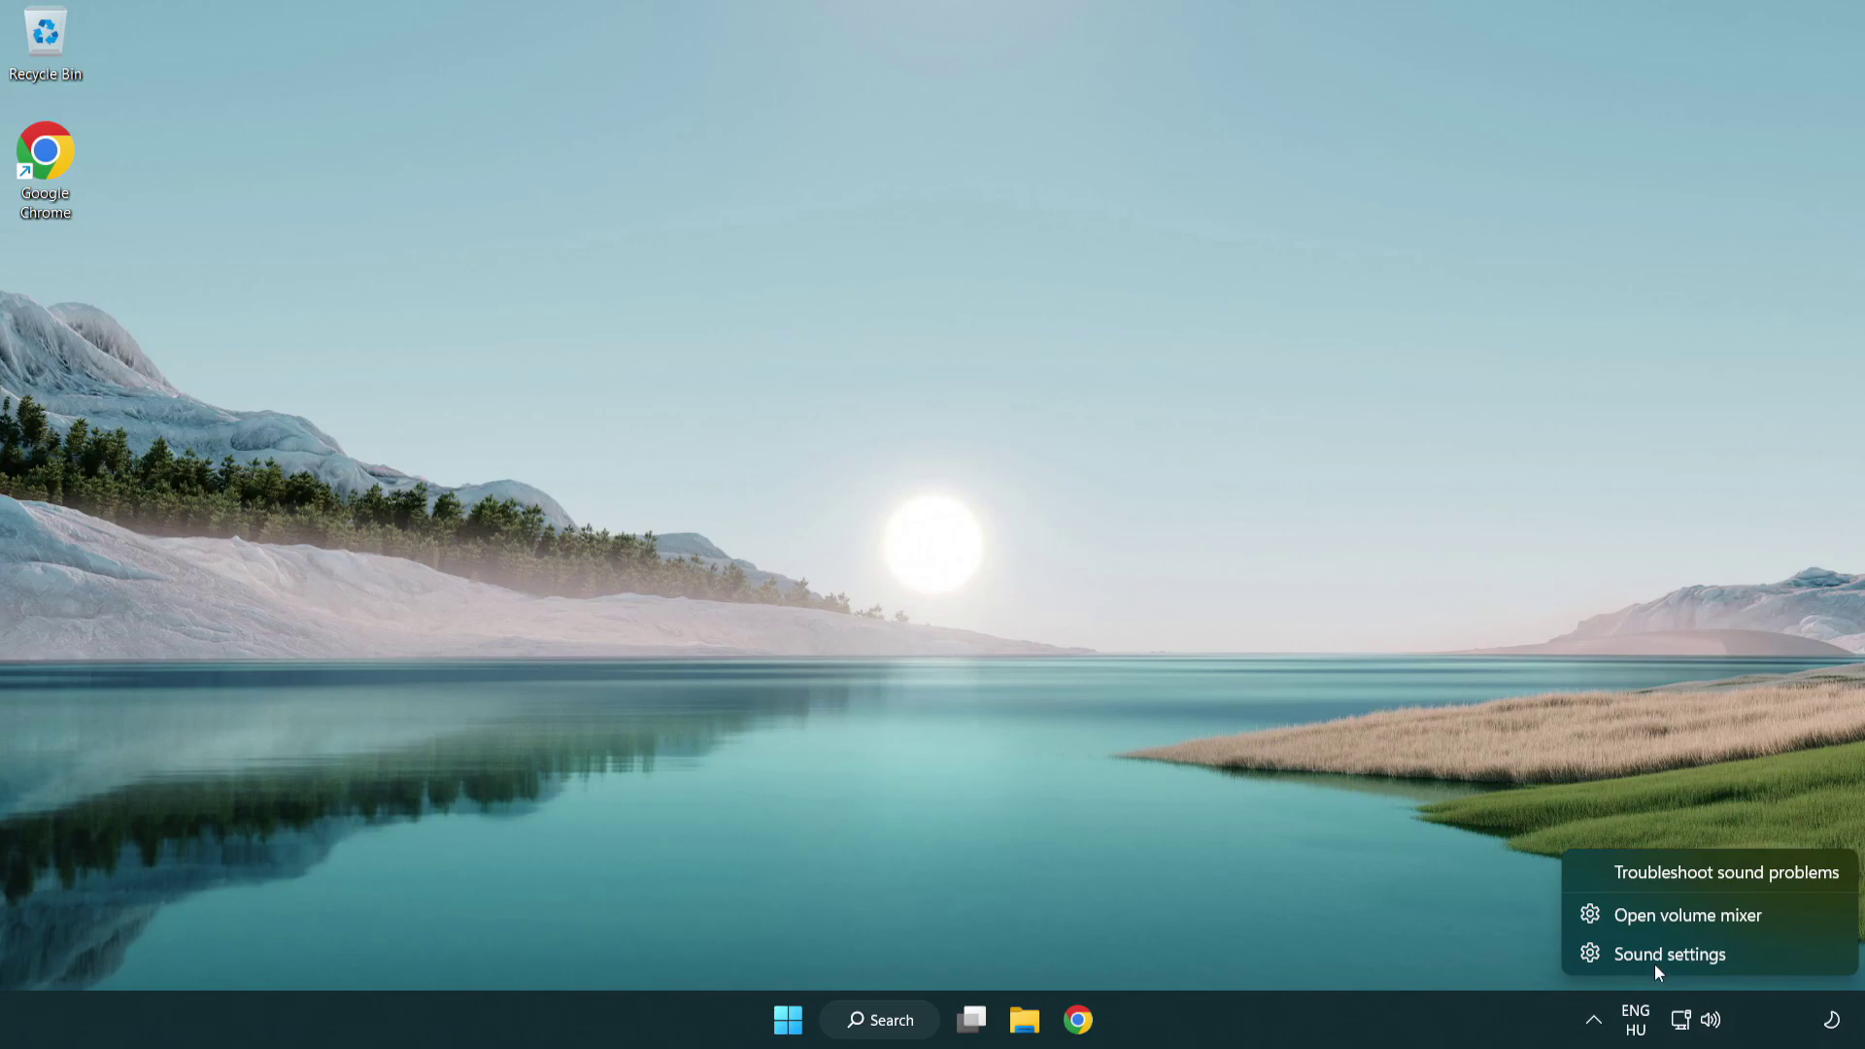
{"action": "left_click", "coordinate": [1785, 960]}
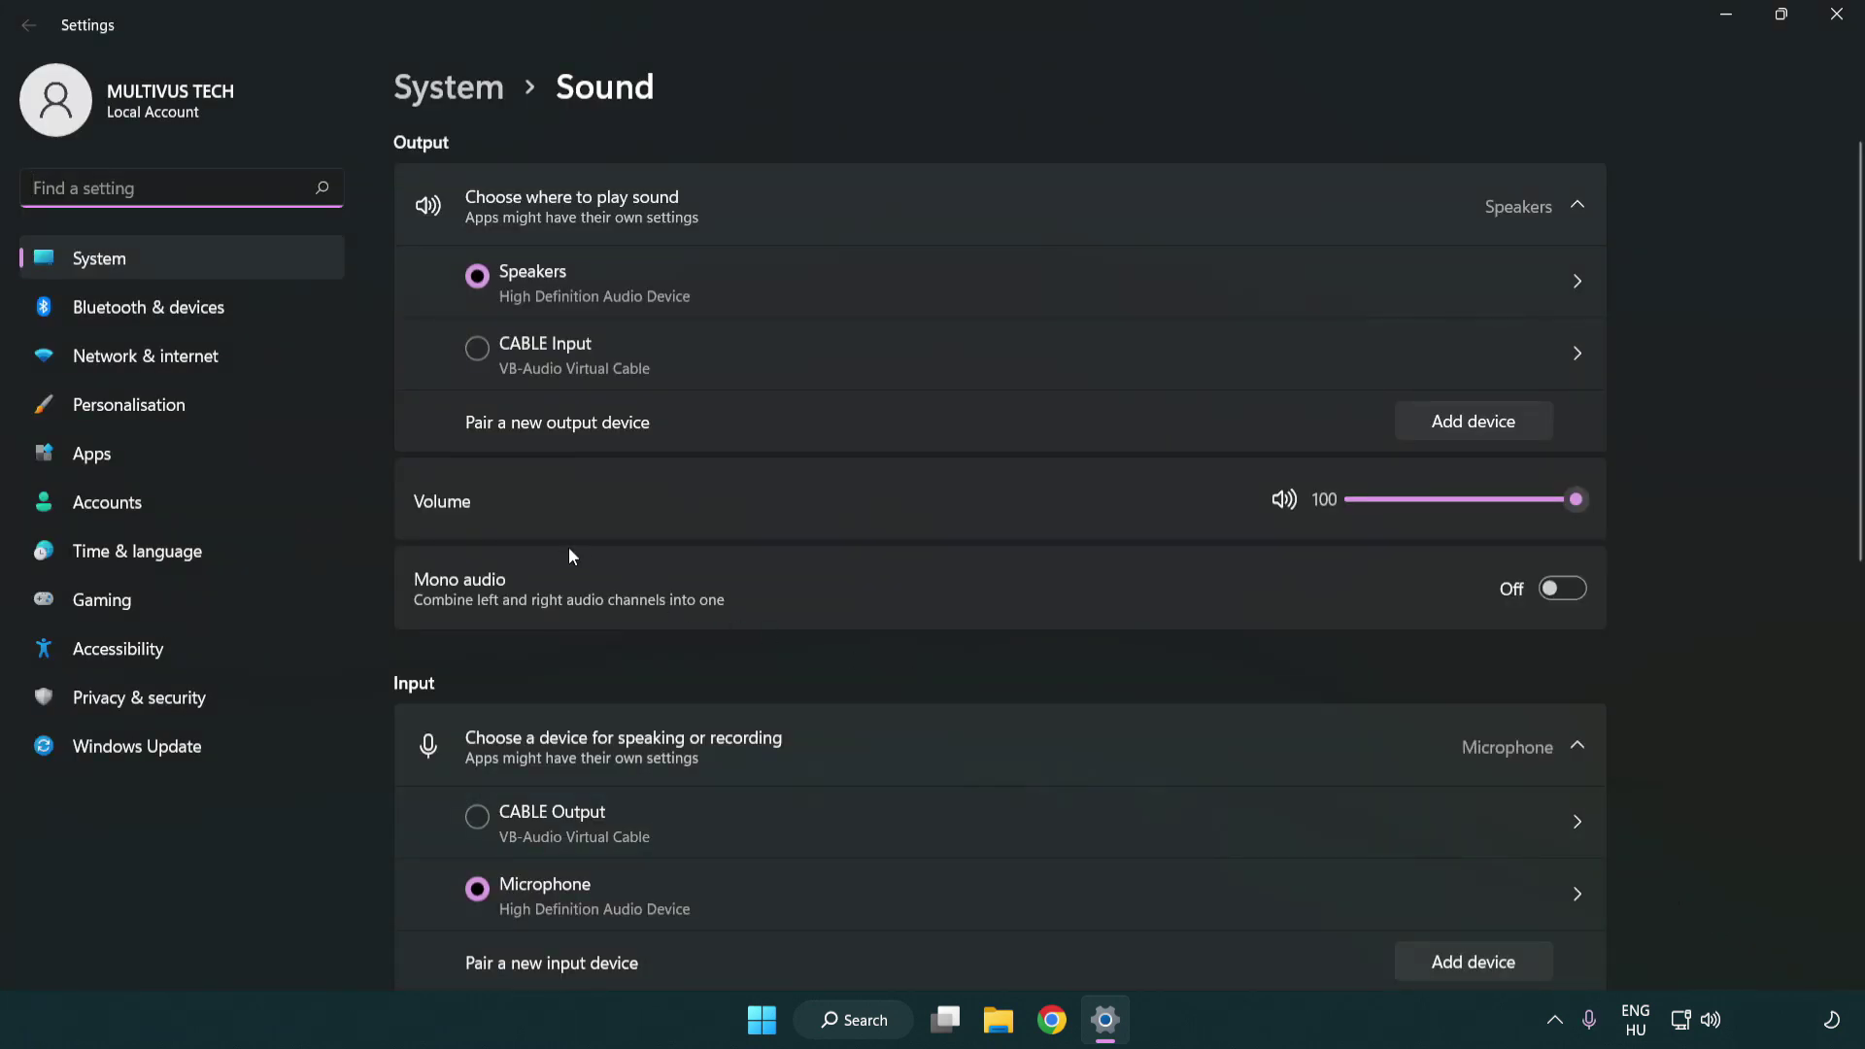
{"action": "left_click_drag", "start_coordinate": [1499, 500], "coordinate": [1665, 497]}
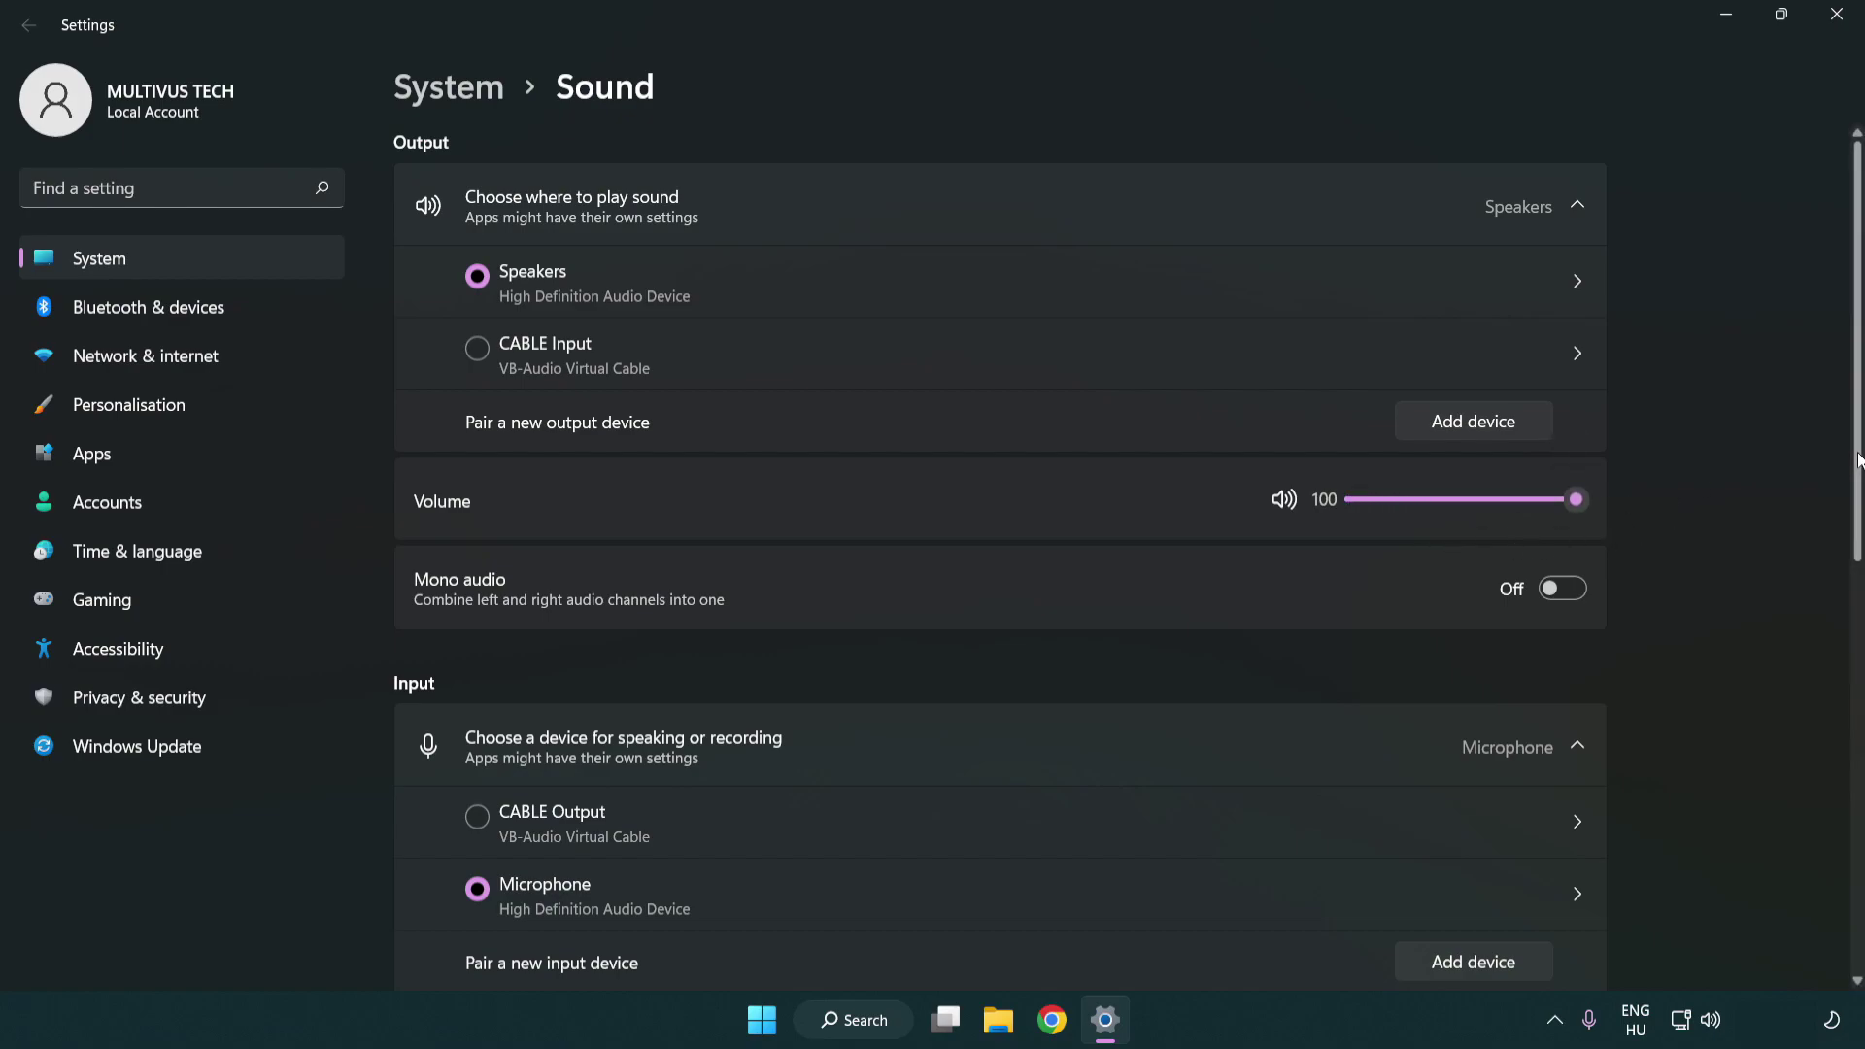
{"action": "scroll", "coordinate": [1858, 460], "scroll_direction": "down", "scroll_amount": 5}
{"action": "scroll", "coordinate": [1858, 460], "scroll_direction": "down", "scroll_amount": 1}
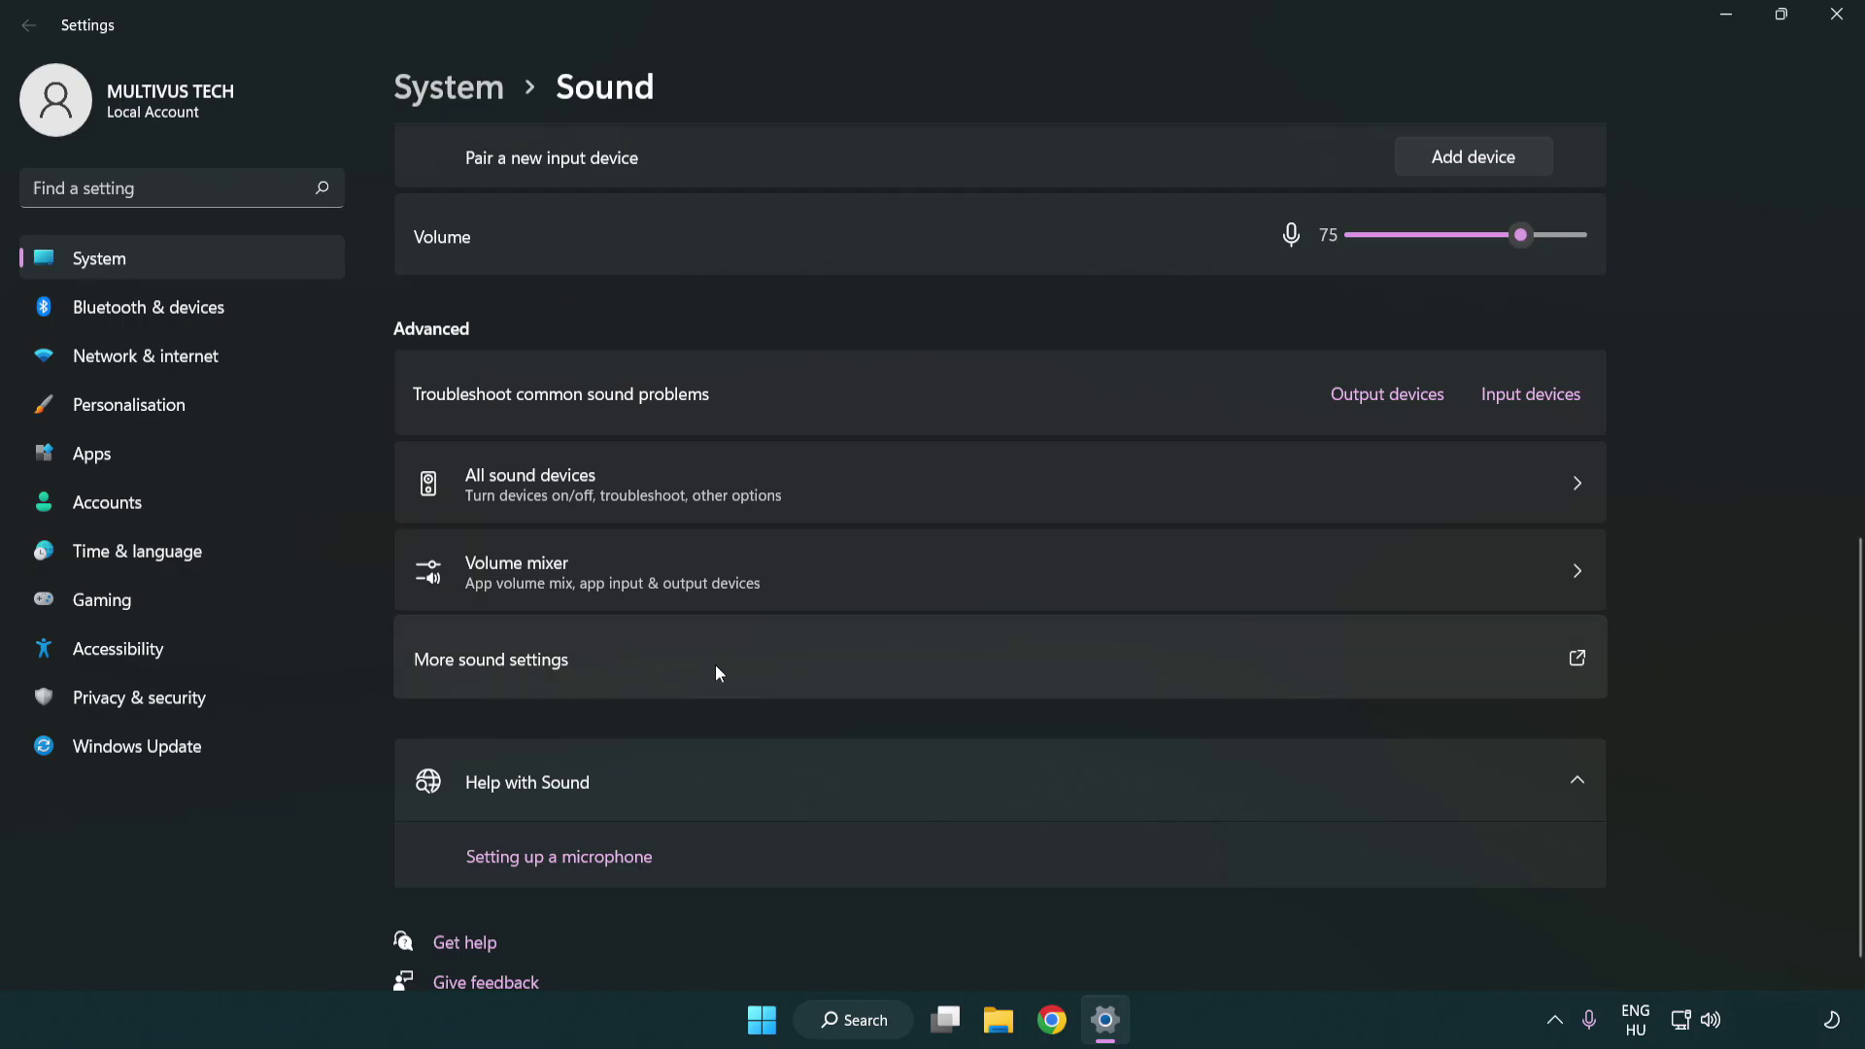
Disable the CABLE Input playback device in the classic Sound control panel.
{"action": "left_click", "coordinate": [716, 664]}
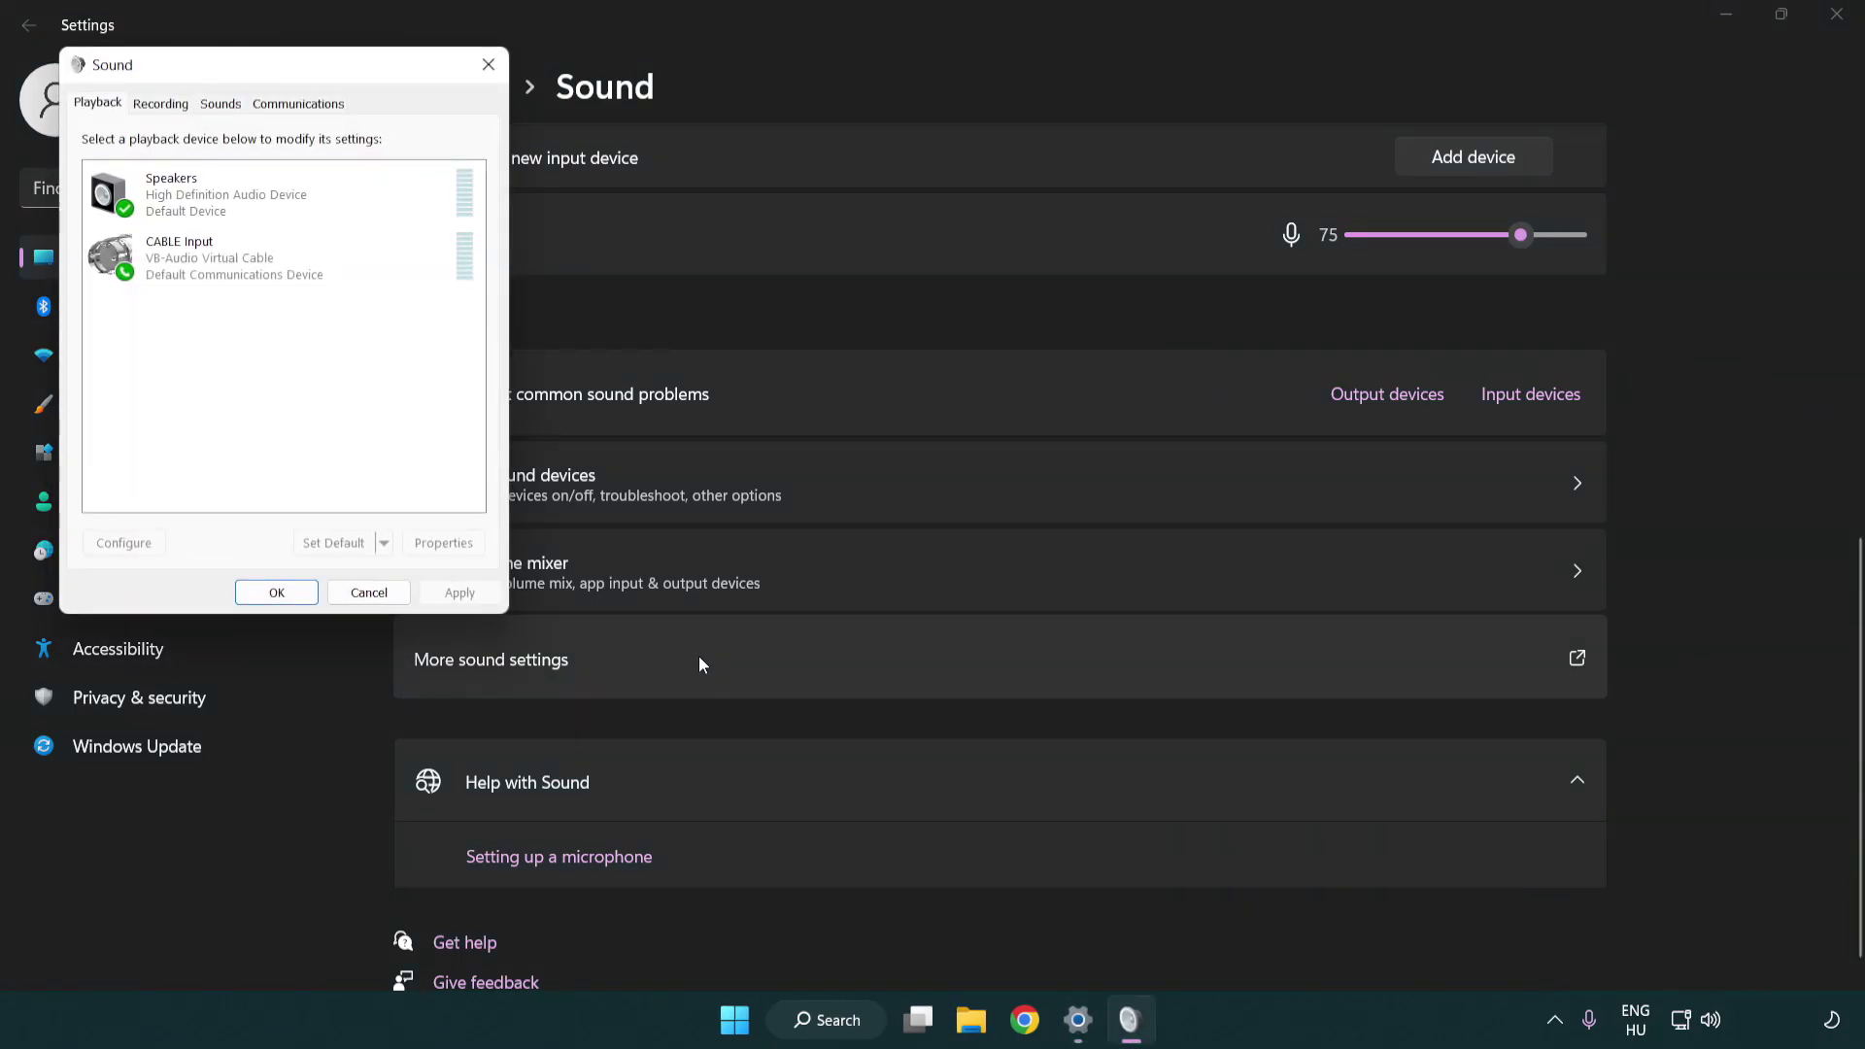
{"action": "left_click_drag", "start_coordinate": [328, 68], "coordinate": [957, 244]}
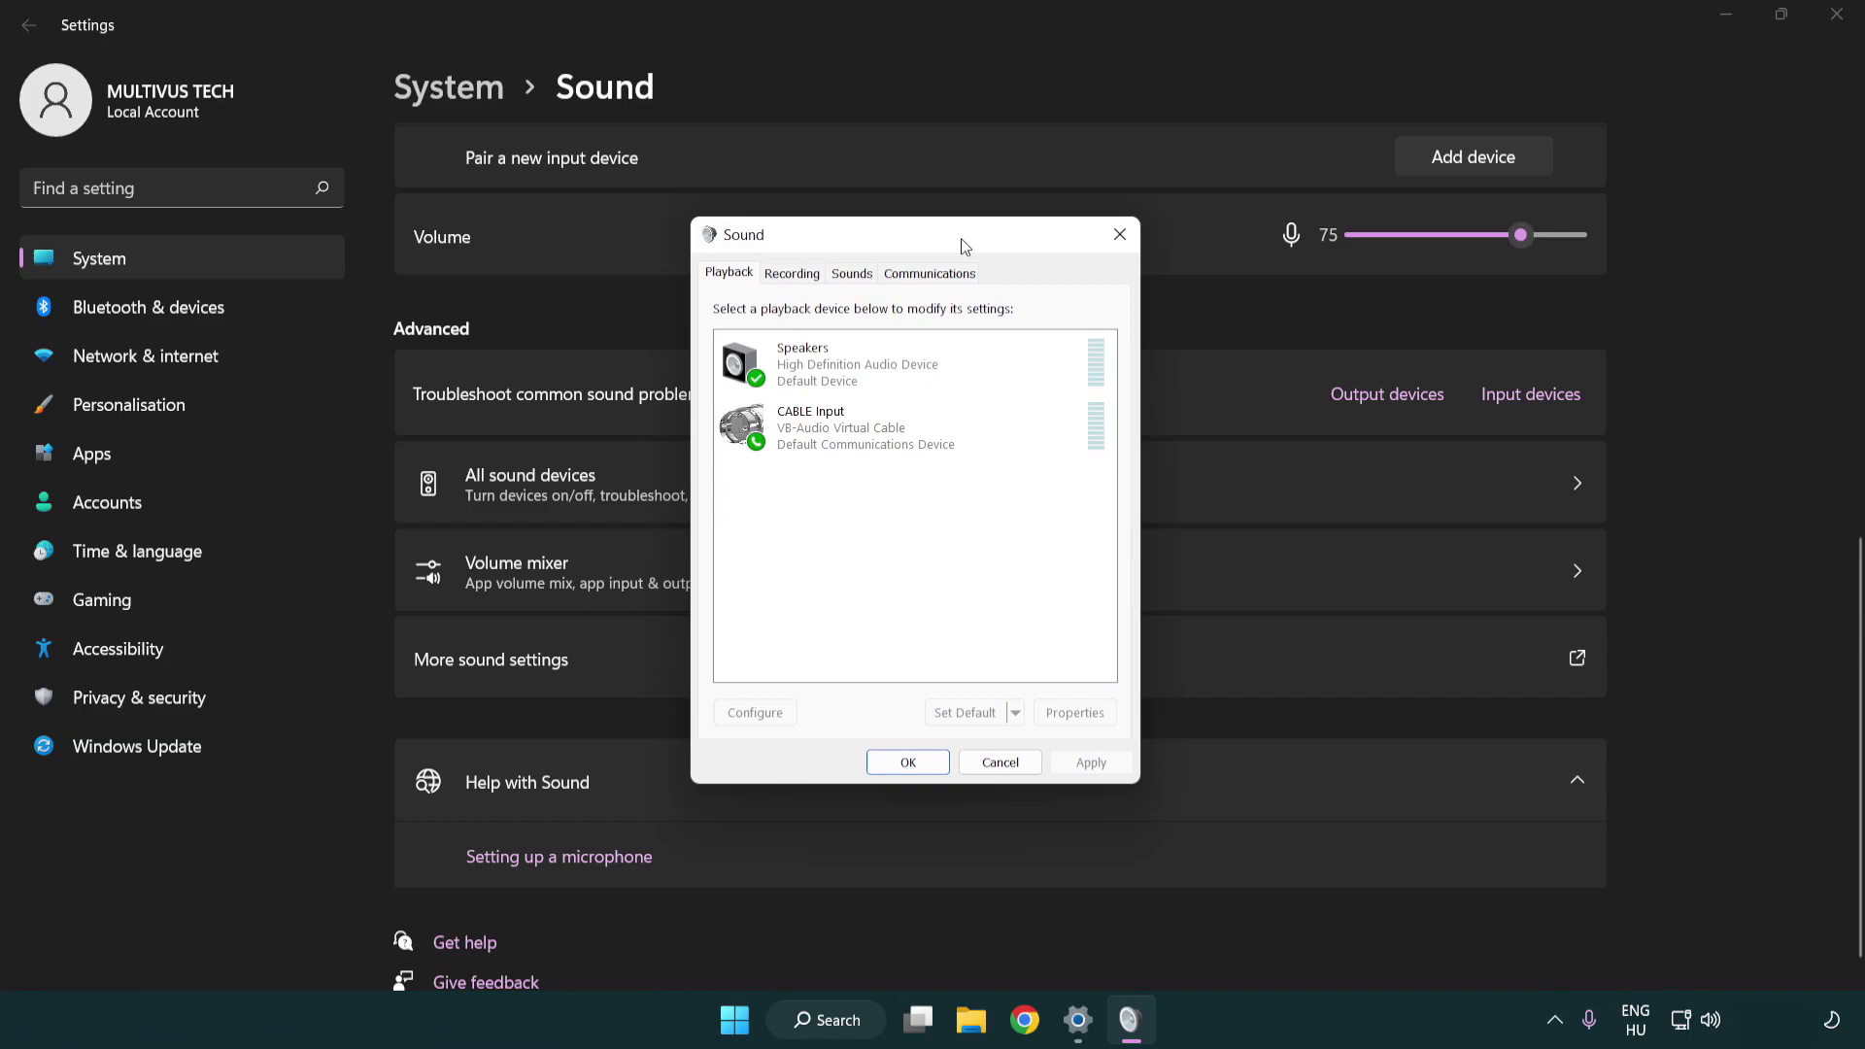
{"action": "left_click", "coordinate": [894, 448]}
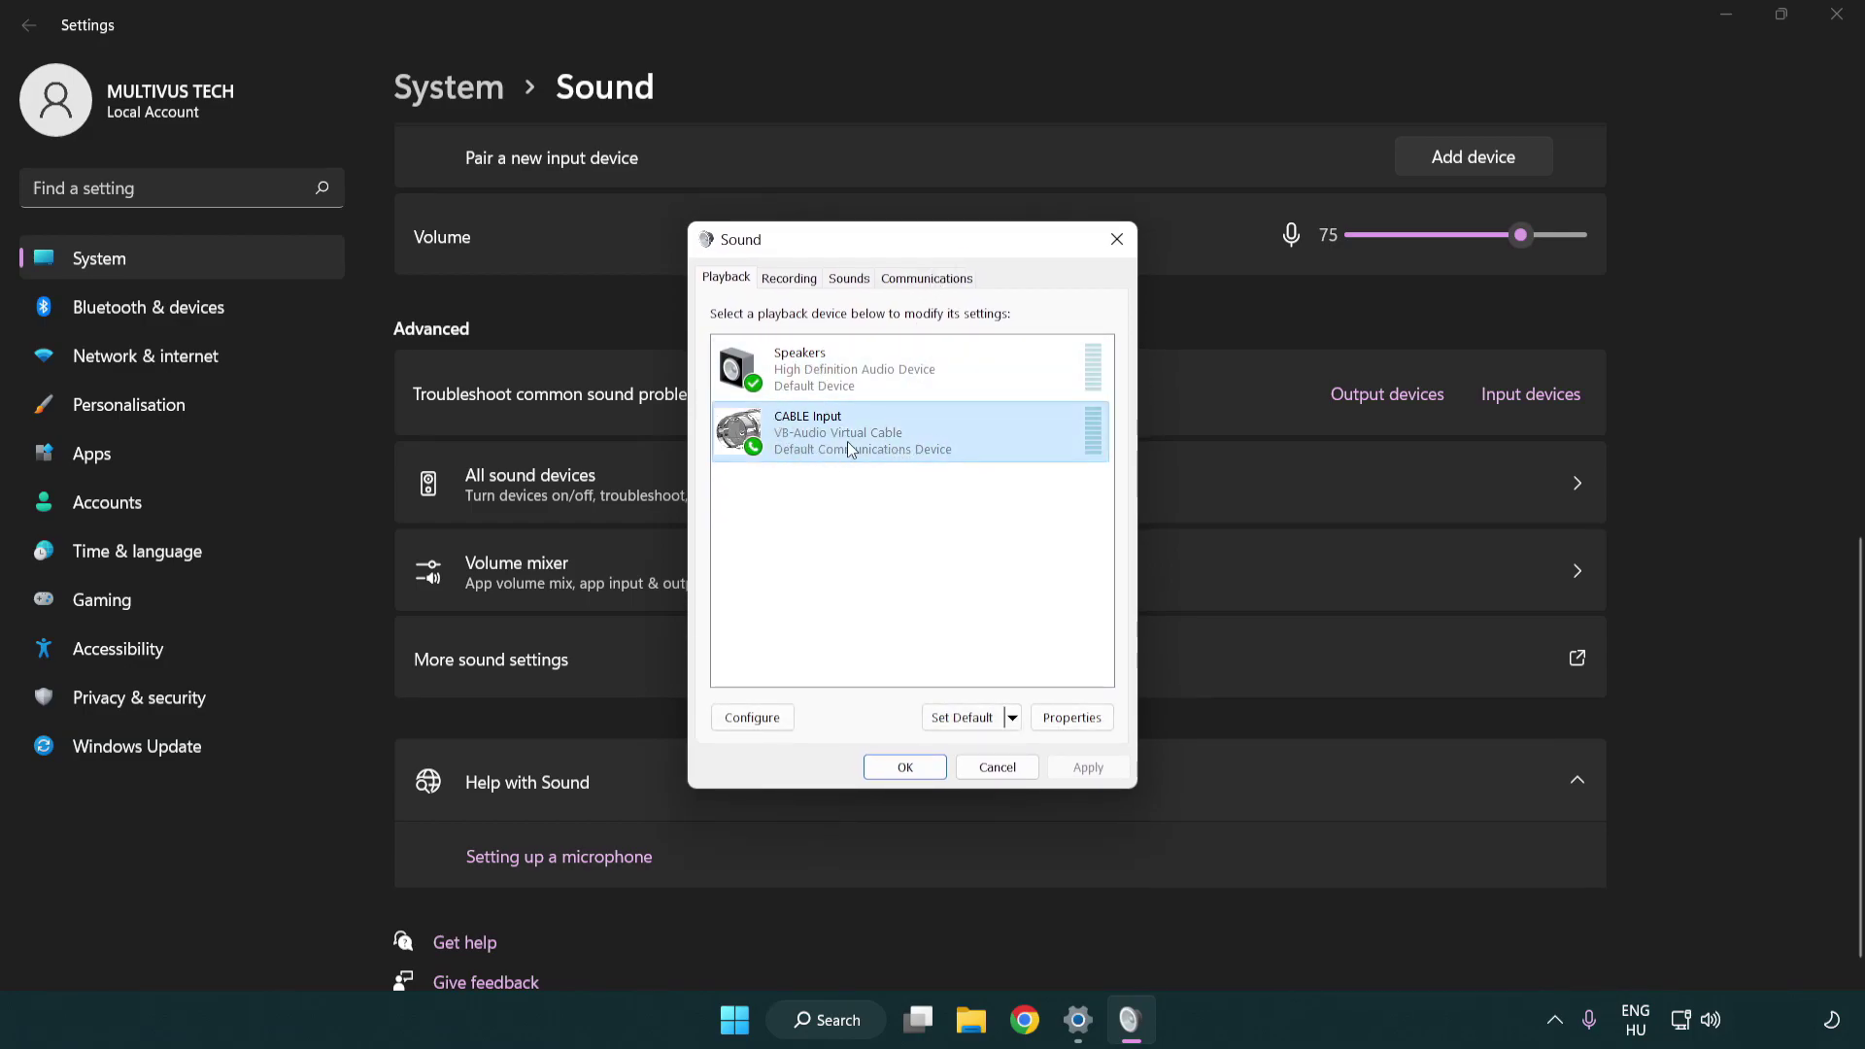
{"action": "right_click", "coordinate": [846, 448]}
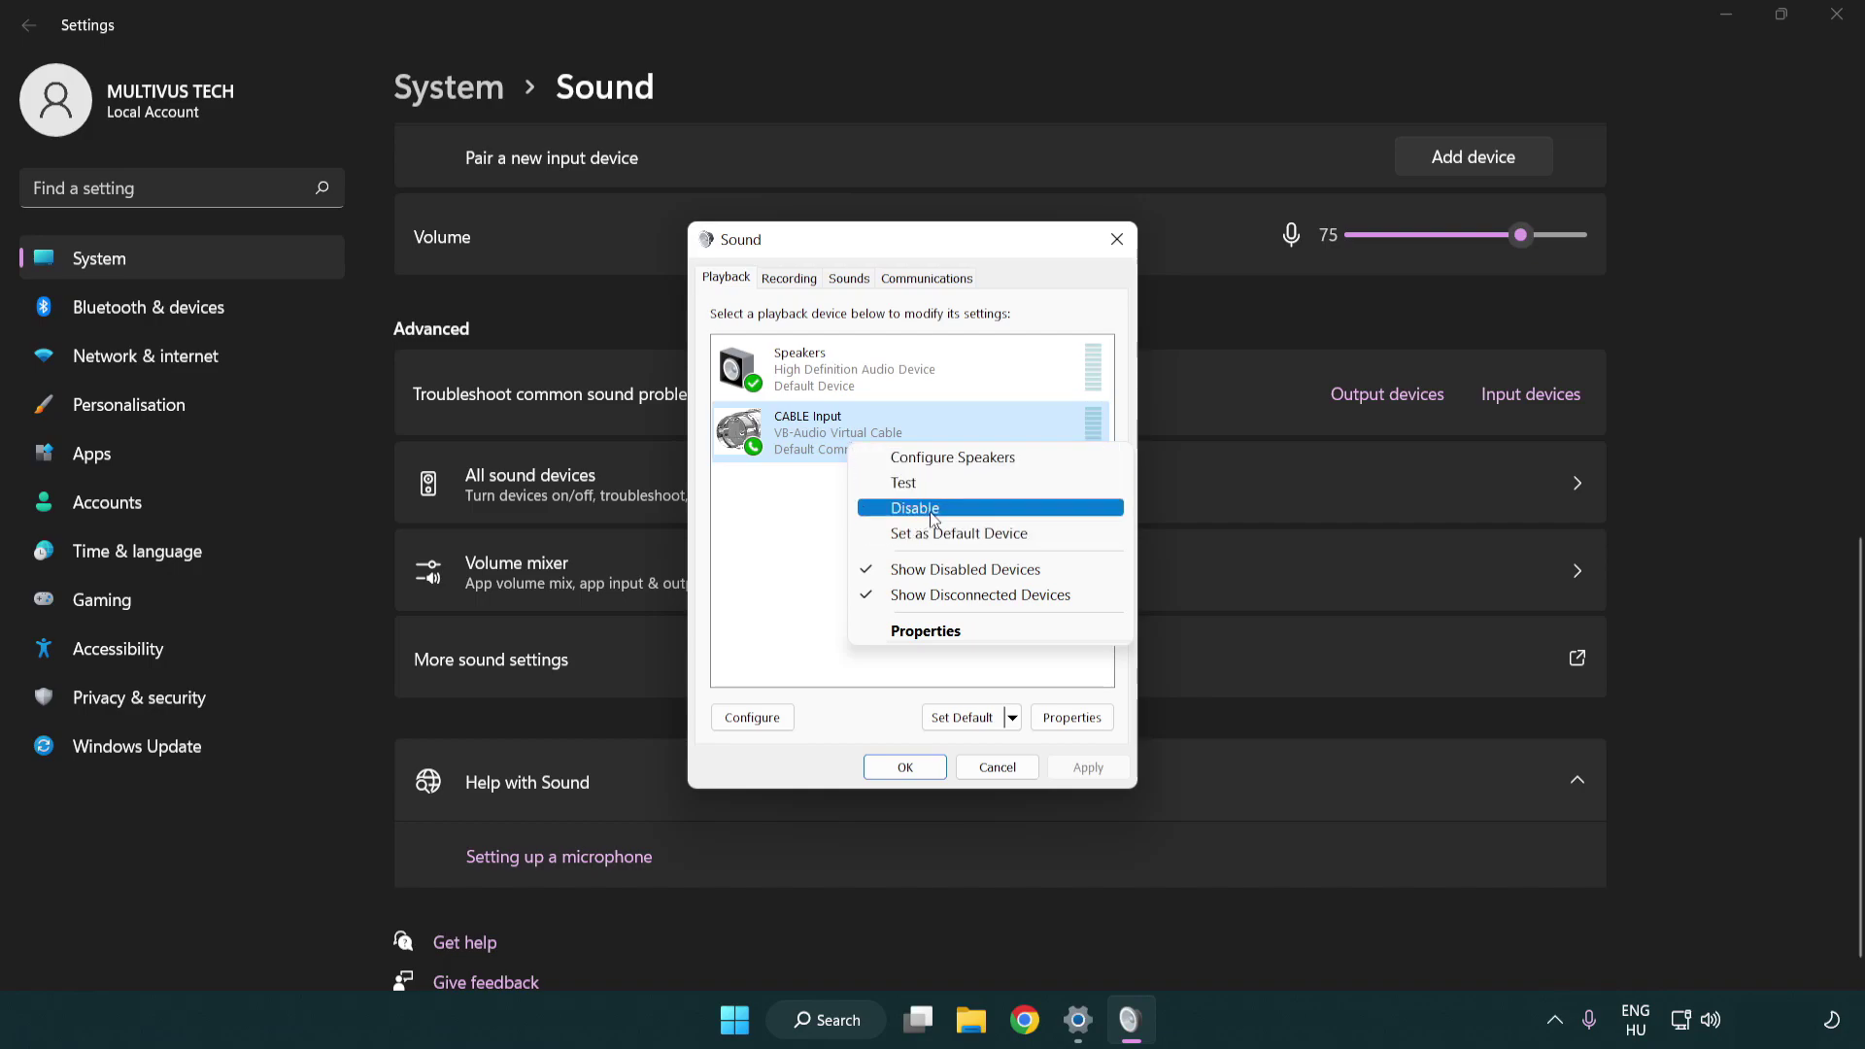
{"action": "left_click", "coordinate": [961, 507]}
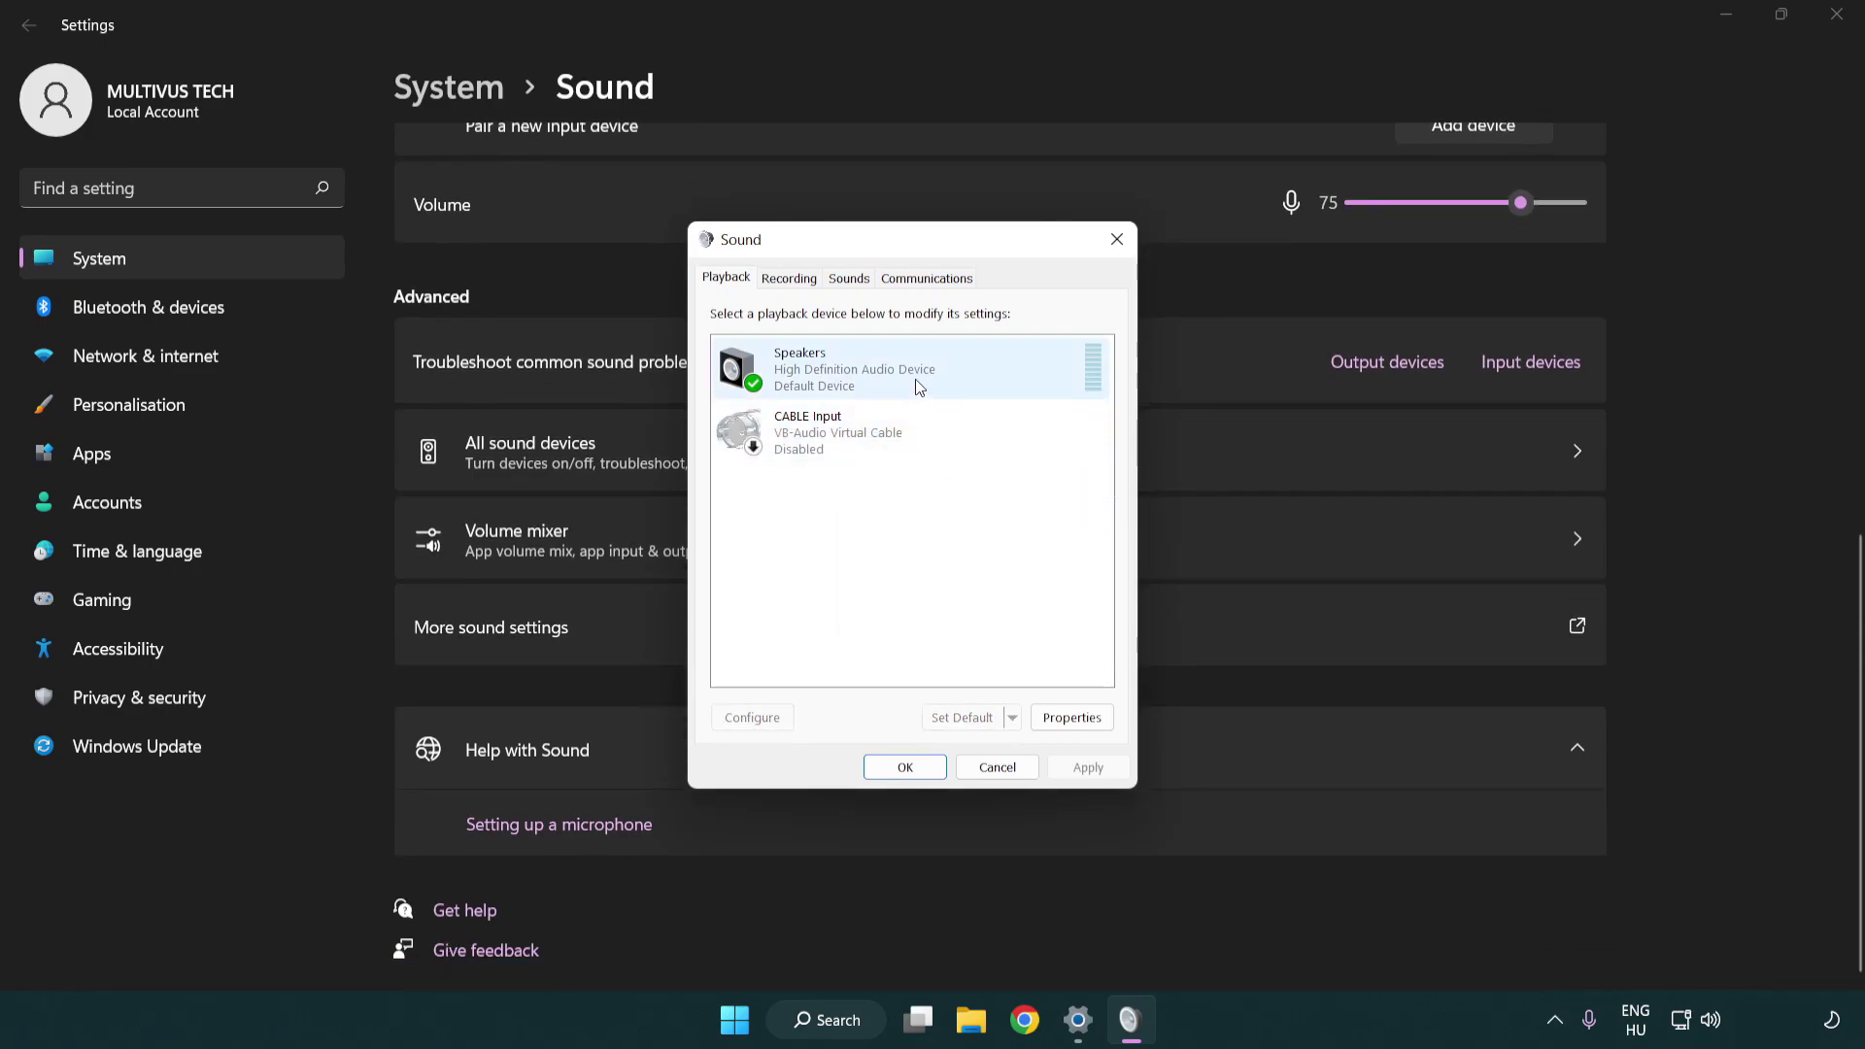
Configure Speakers as 7.1 Surround with full-range front and surround speakers.
{"action": "right_click", "coordinate": [949, 368]}
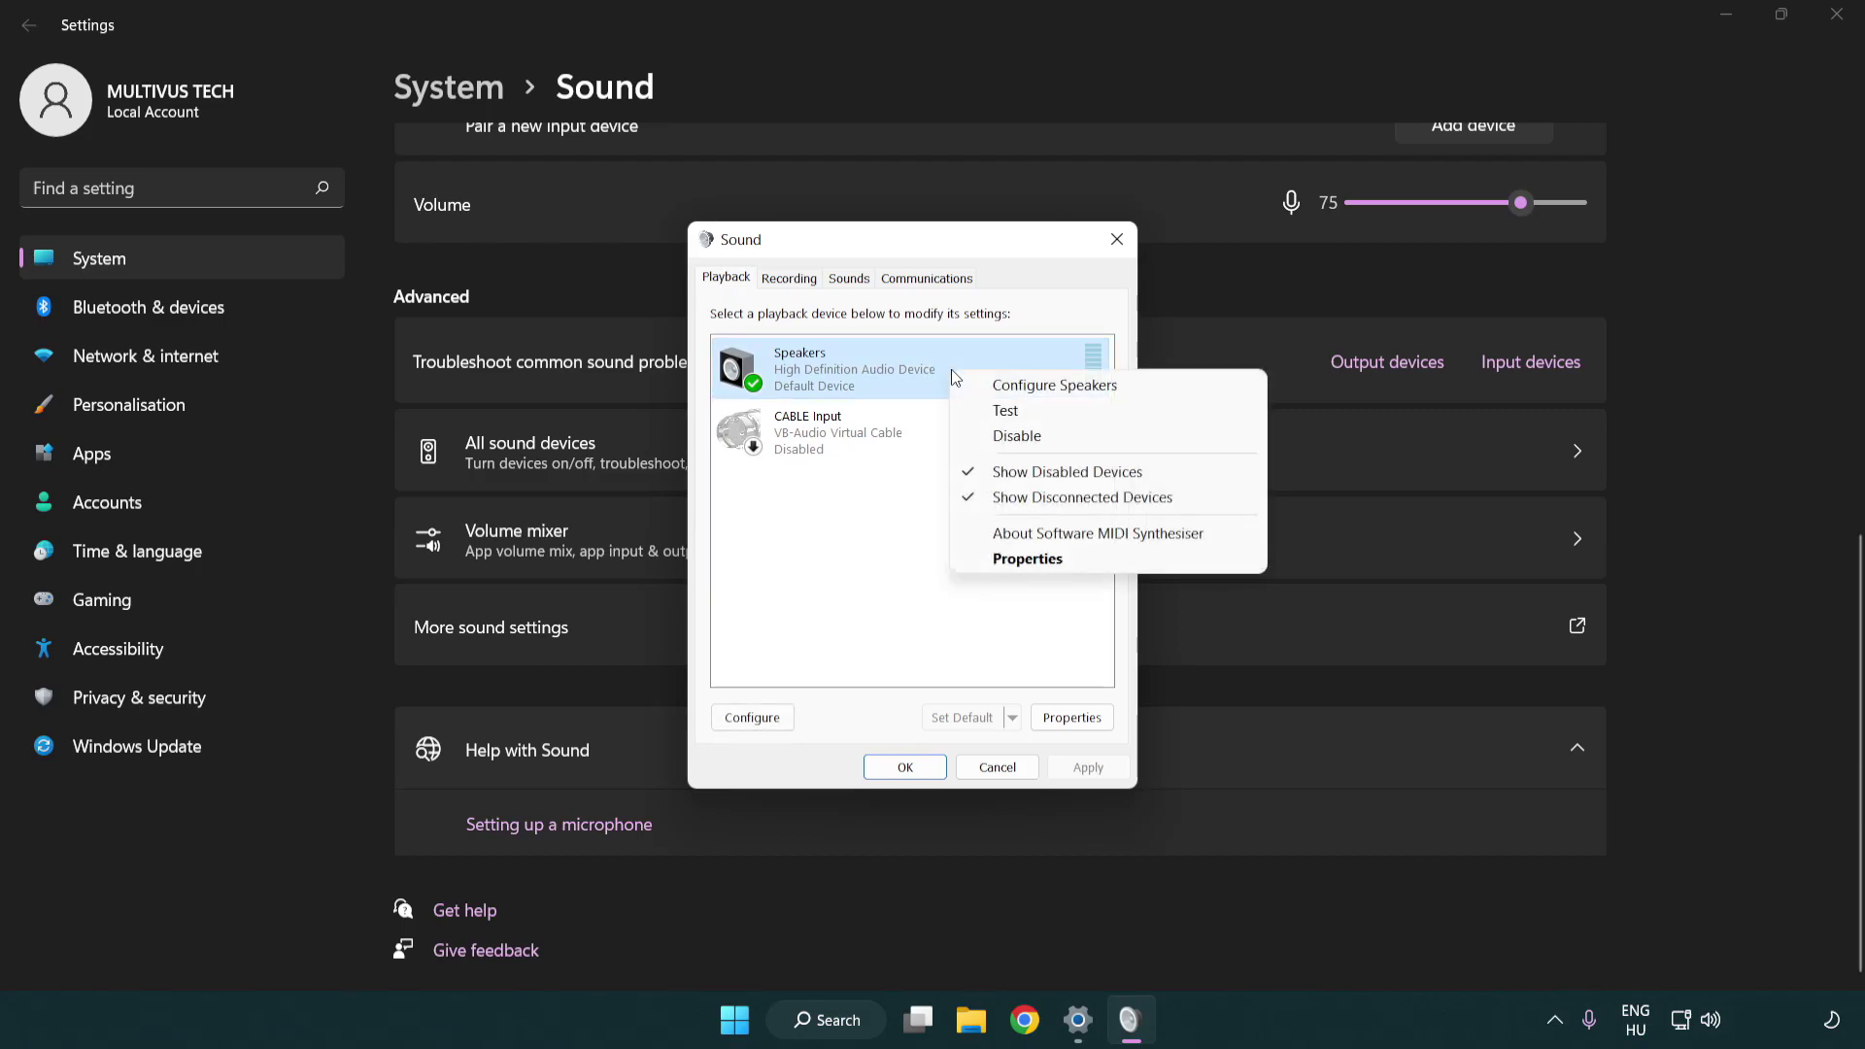
{"action": "left_click", "coordinate": [1026, 393]}
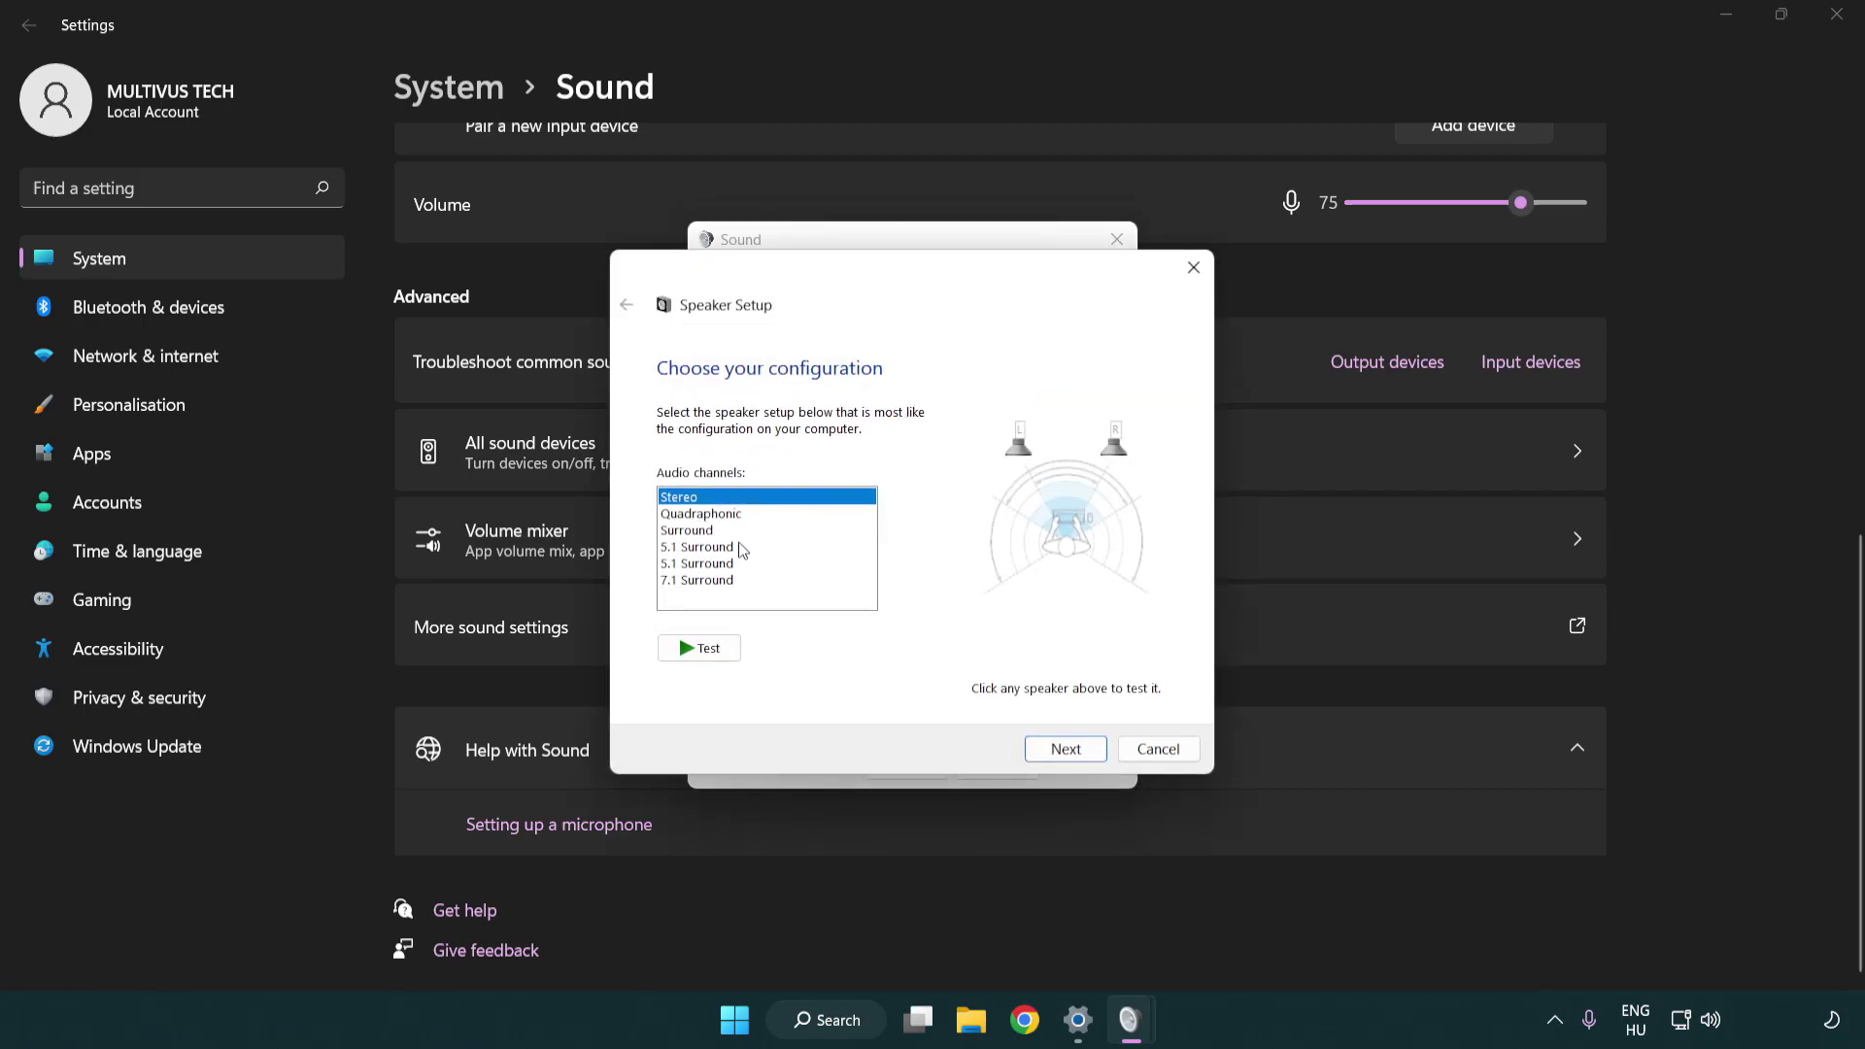
{"action": "left_click", "coordinate": [741, 546]}
{"action": "left_click", "coordinate": [739, 580]}
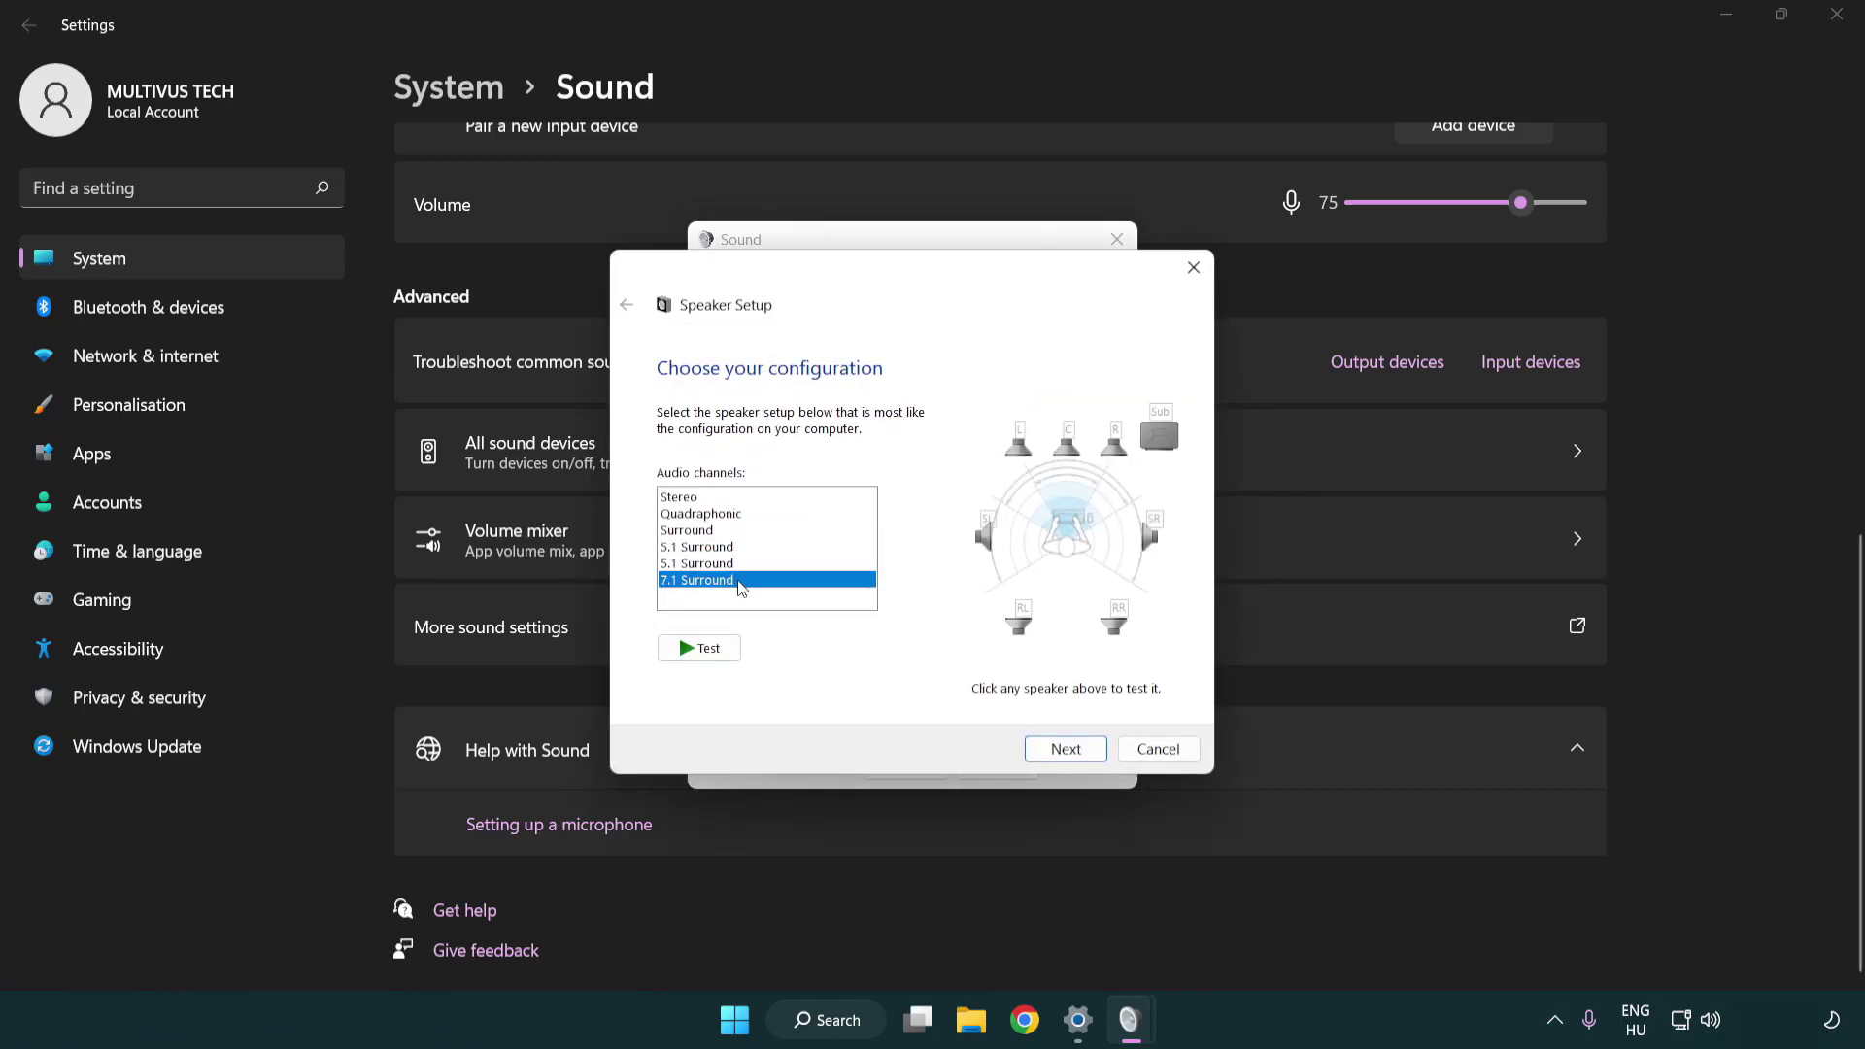
{"action": "left_click", "coordinate": [1065, 749]}
{"action": "left_click", "coordinate": [1060, 749]}
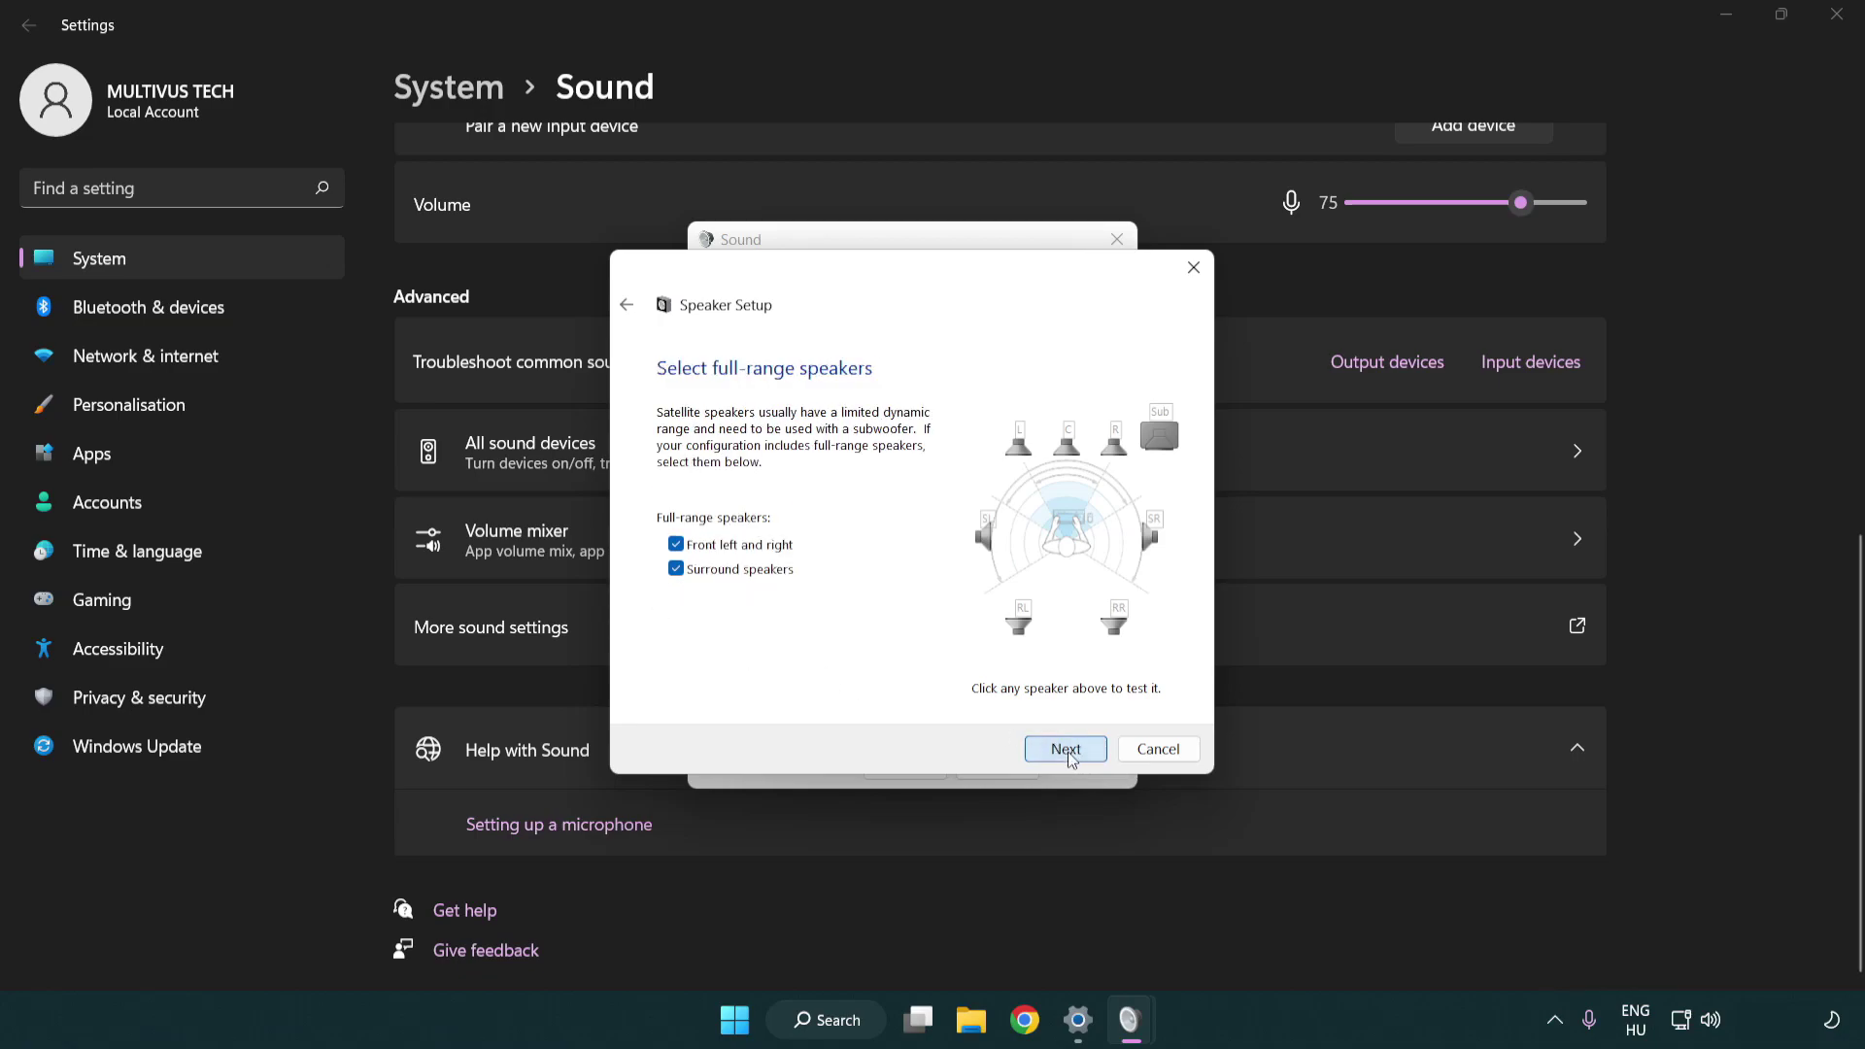
{"action": "left_click", "coordinate": [1043, 746]}
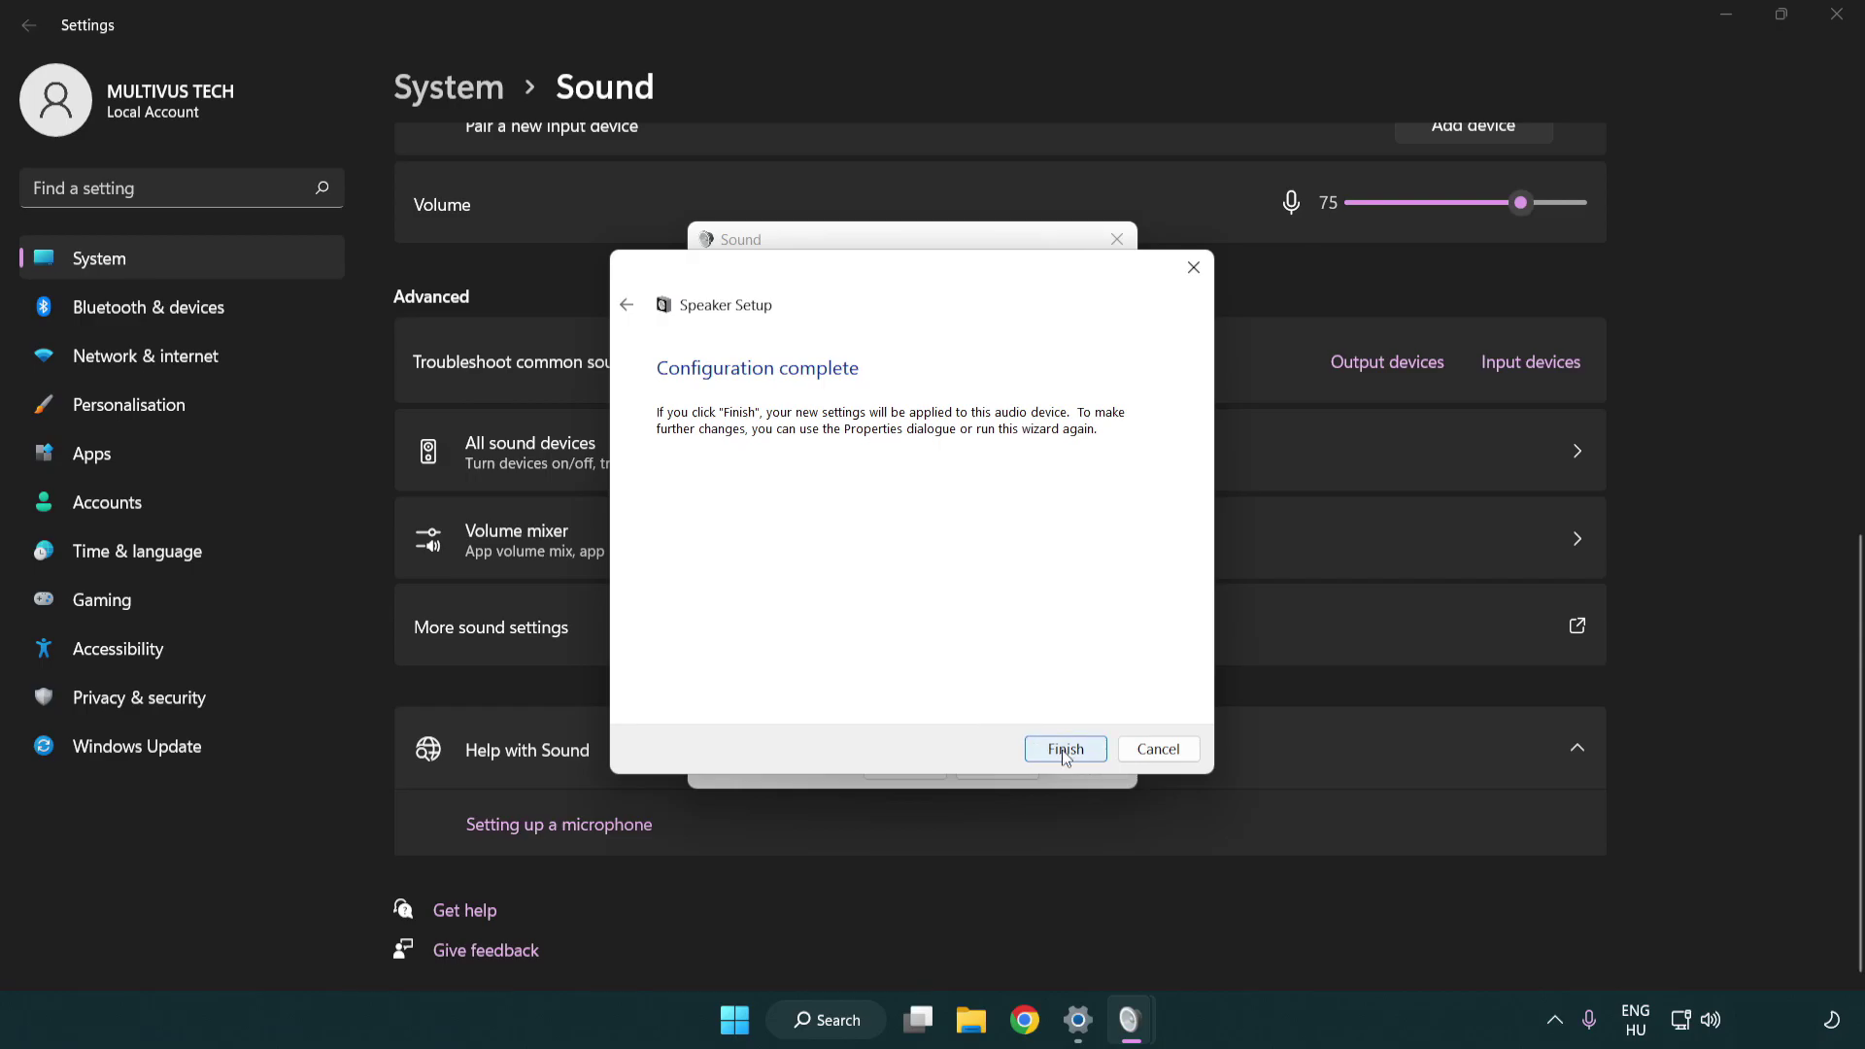
{"action": "left_click", "coordinate": [1060, 751]}
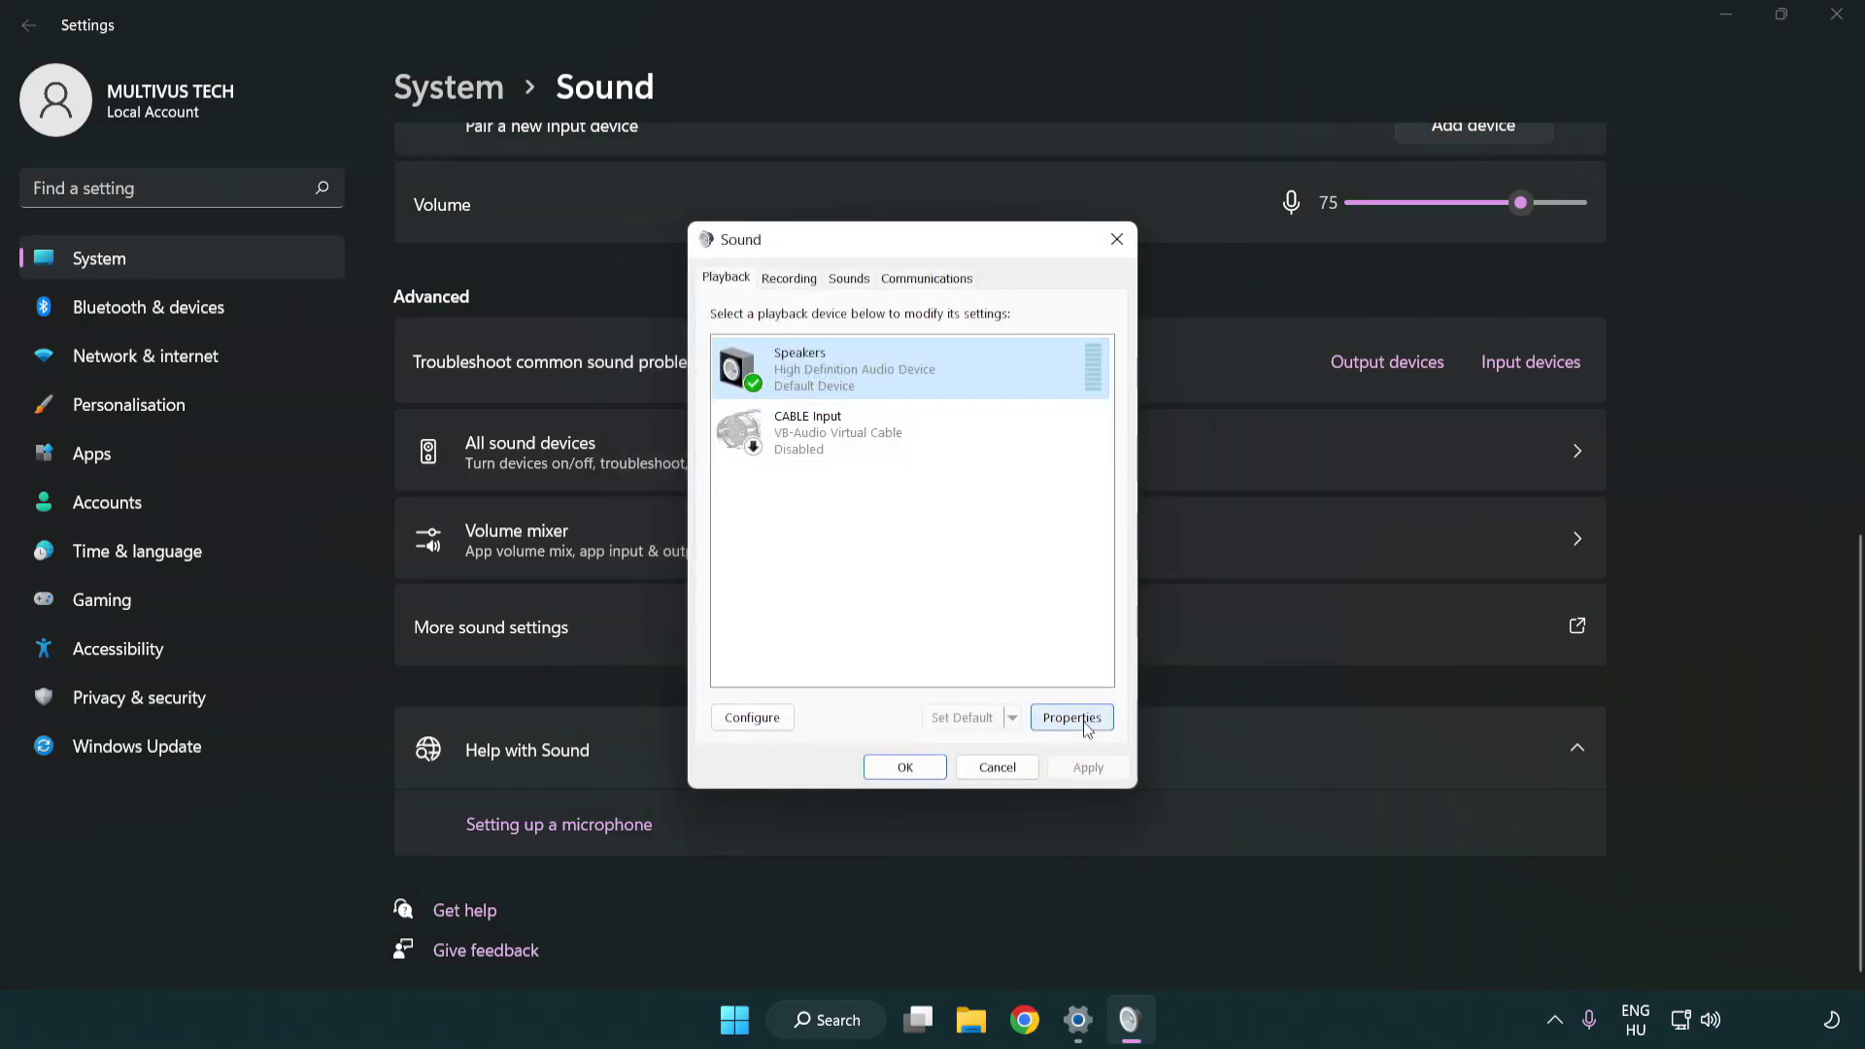
Open Speakers Properties and turn off all audio enhancements.
{"action": "left_click", "coordinate": [1073, 718]}
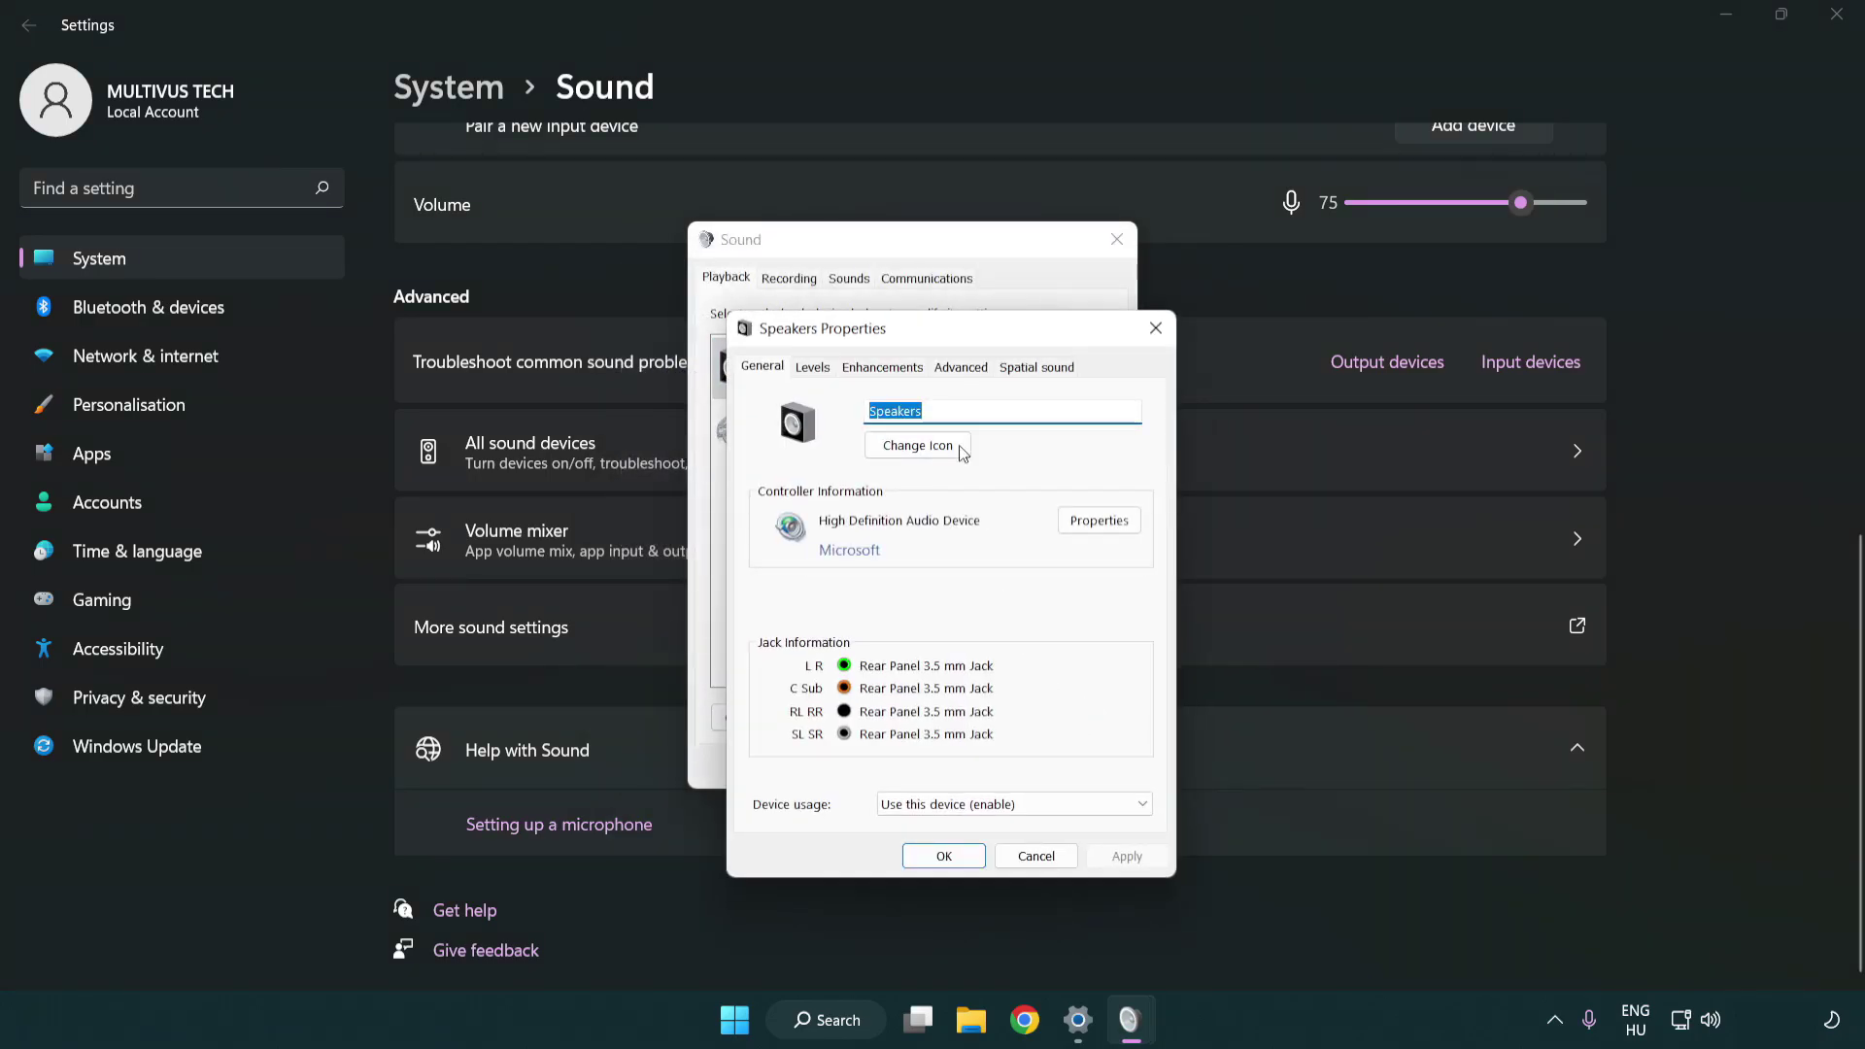
{"action": "left_click_drag", "start_coordinate": [939, 334], "coordinate": [904, 256]}
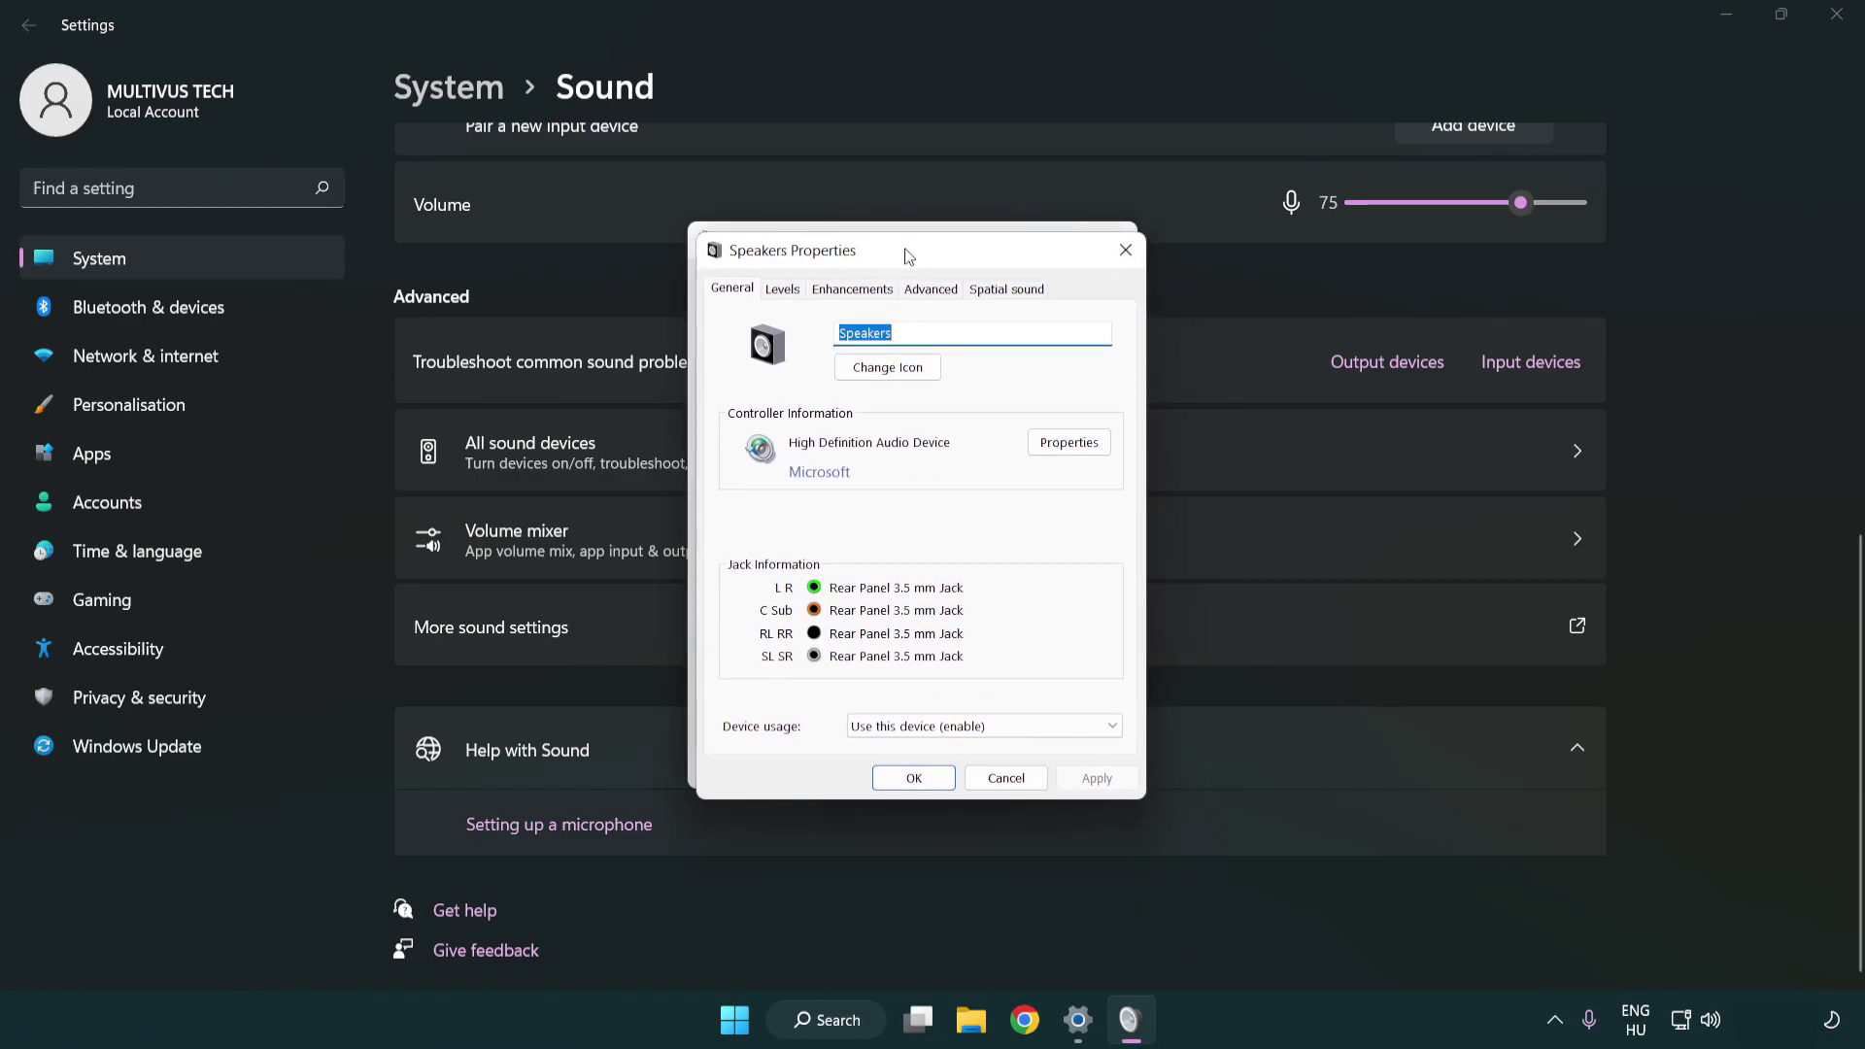
{"action": "left_click", "coordinate": [860, 286]}
{"action": "left_click", "coordinate": [735, 388]}
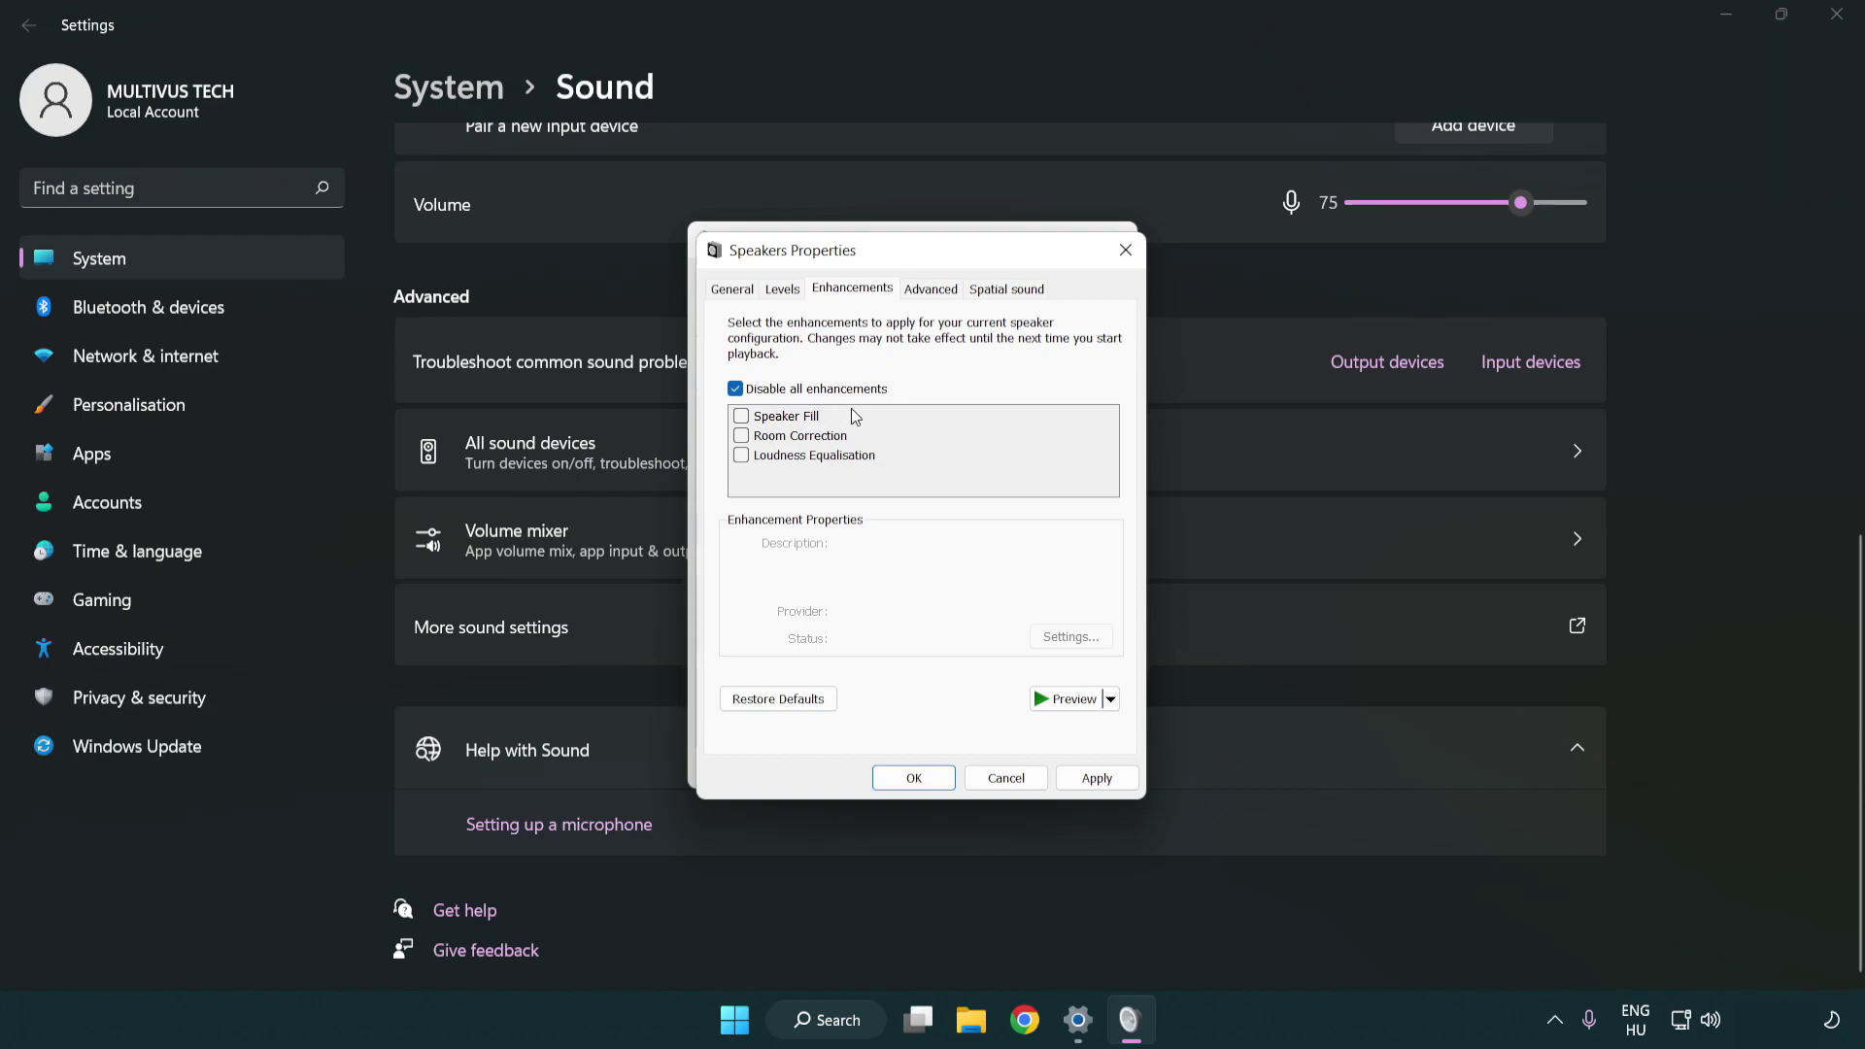
Apply the 16 bit, 48000 Hz (DVD Quality) default format and close the sound dialogs.
{"action": "left_click", "coordinate": [936, 296]}
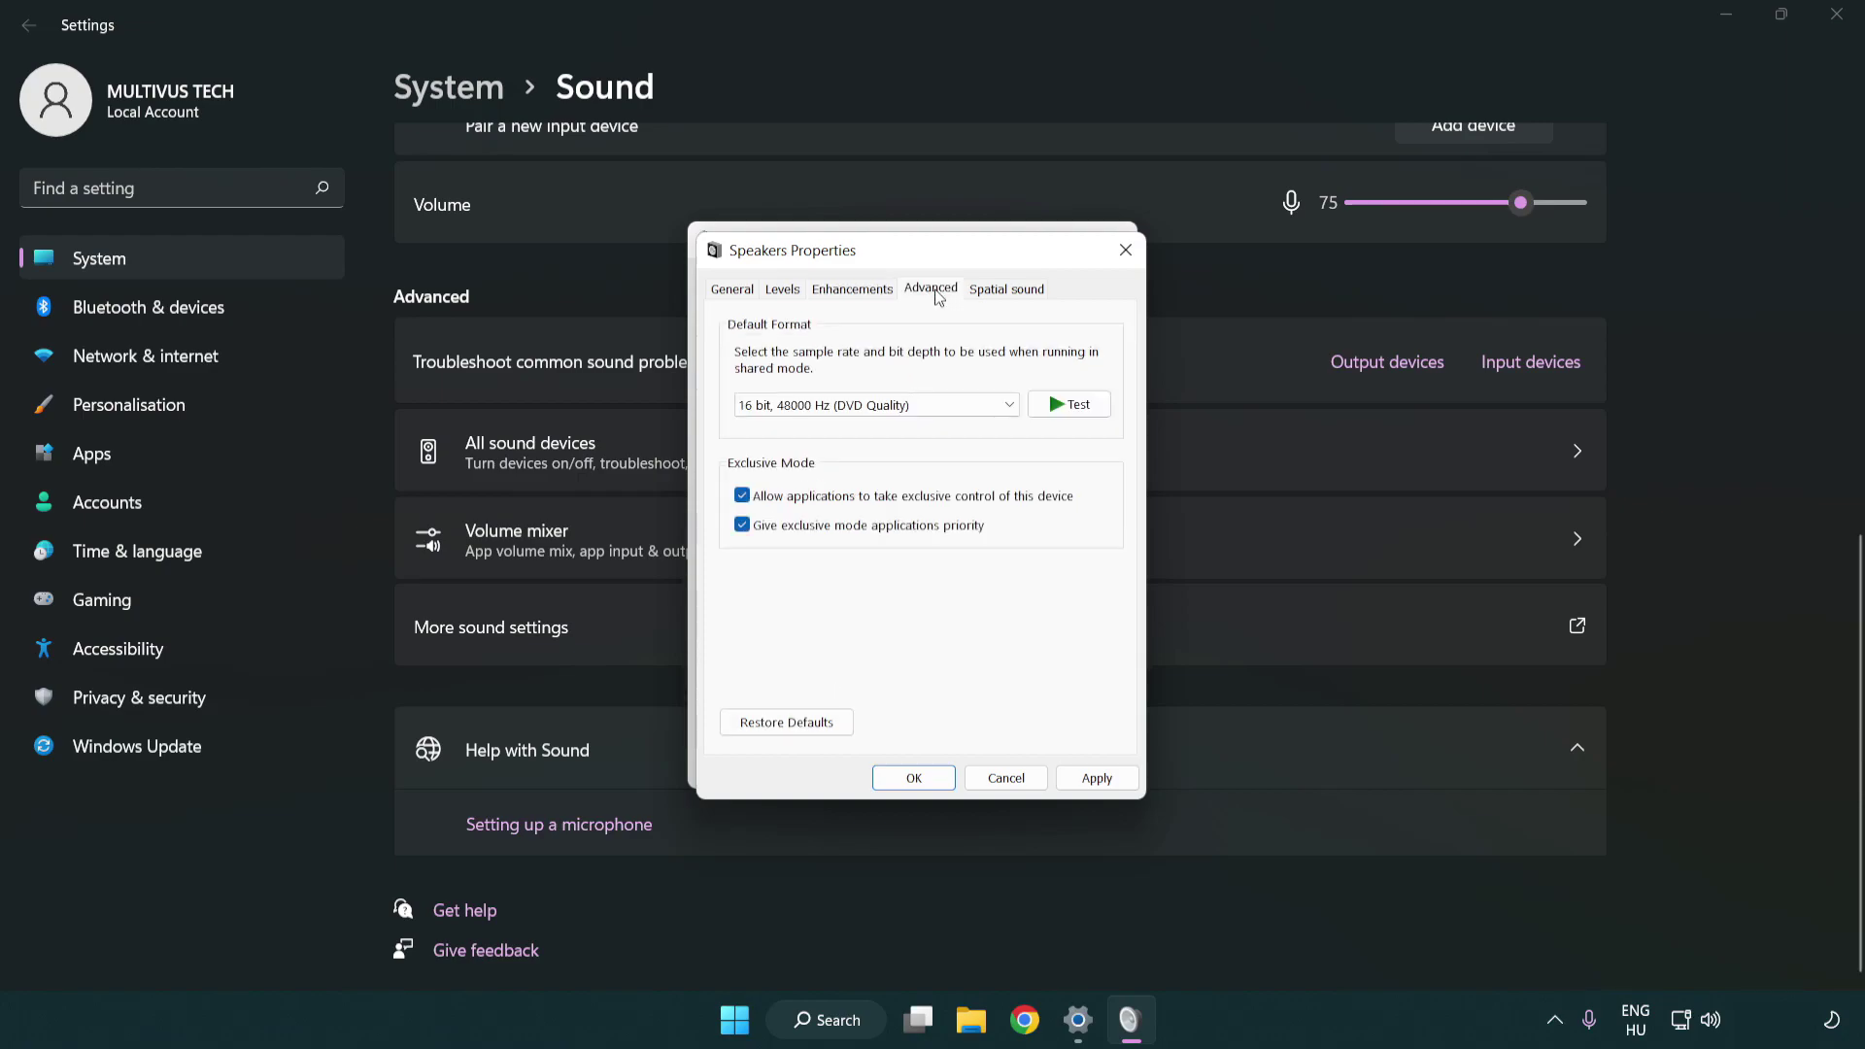
{"action": "left_click", "coordinate": [827, 406]}
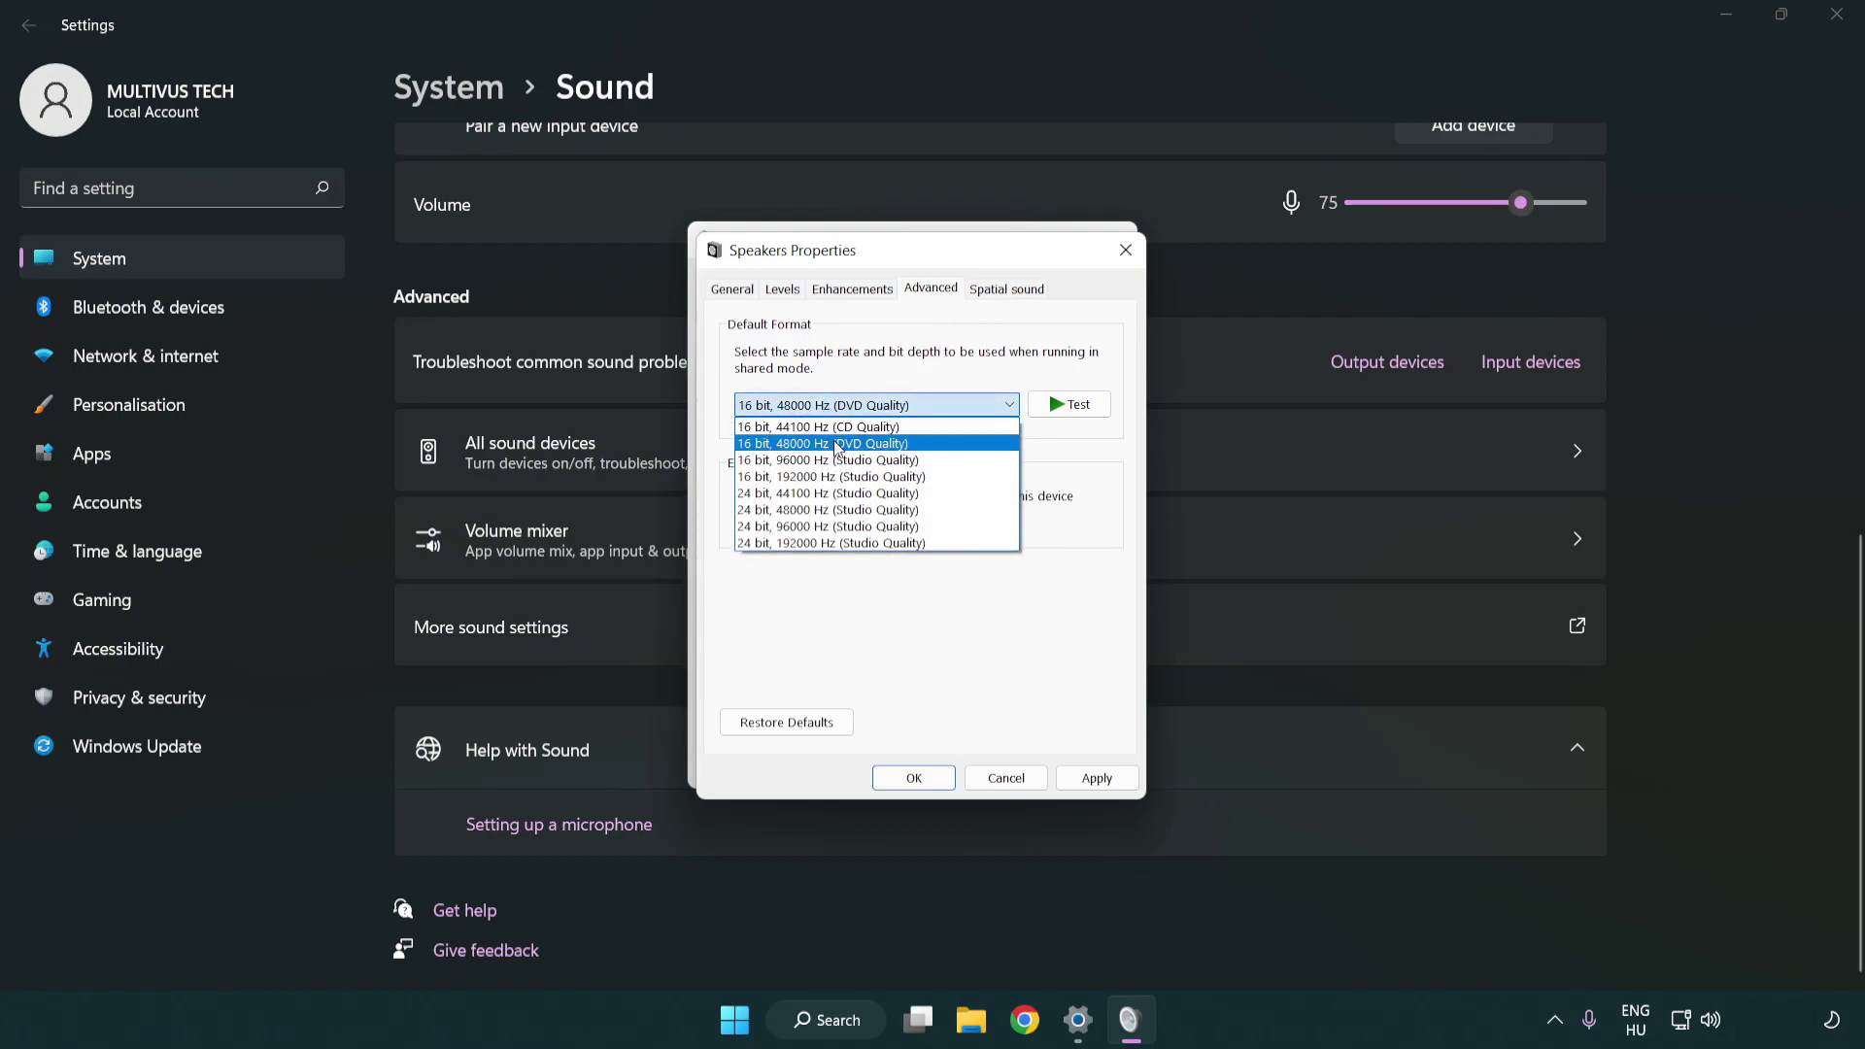
{"action": "left_click", "coordinate": [838, 447]}
{"action": "left_click", "coordinate": [1092, 779]}
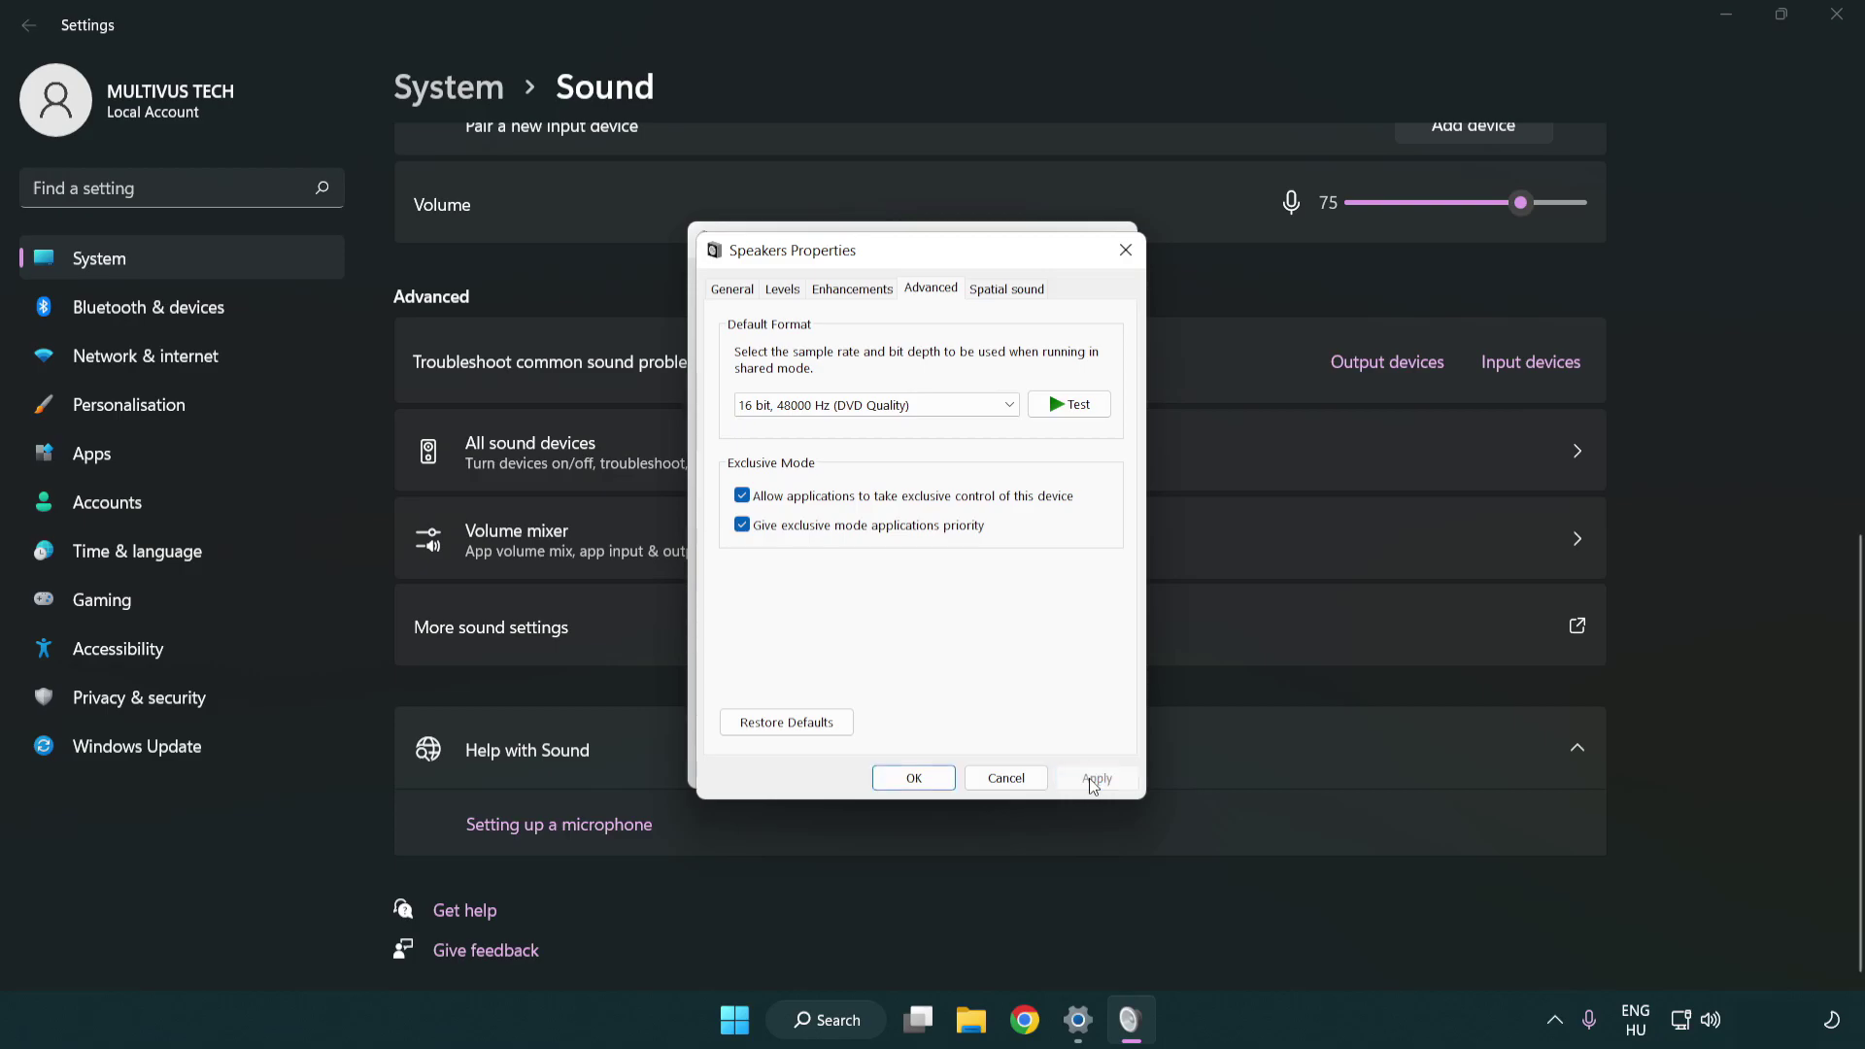
{"action": "left_click", "coordinate": [917, 779]}
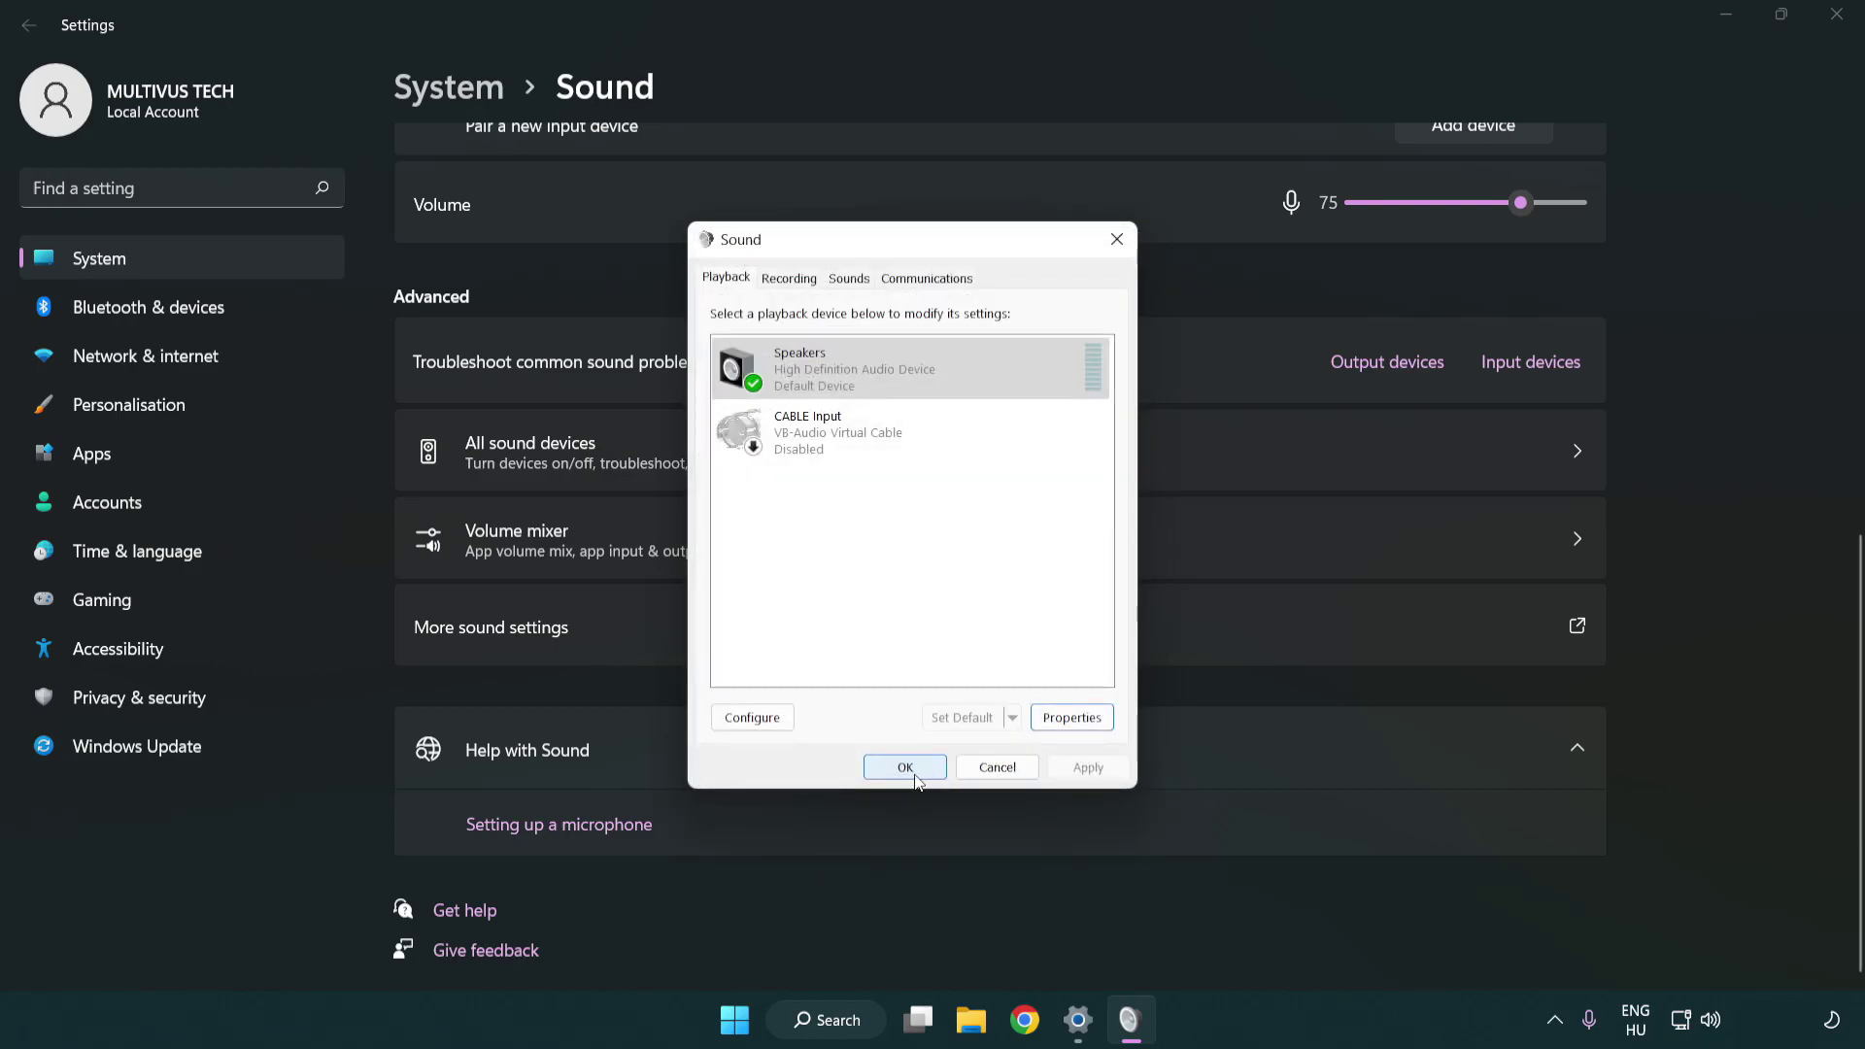
{"action": "left_click", "coordinate": [905, 772]}
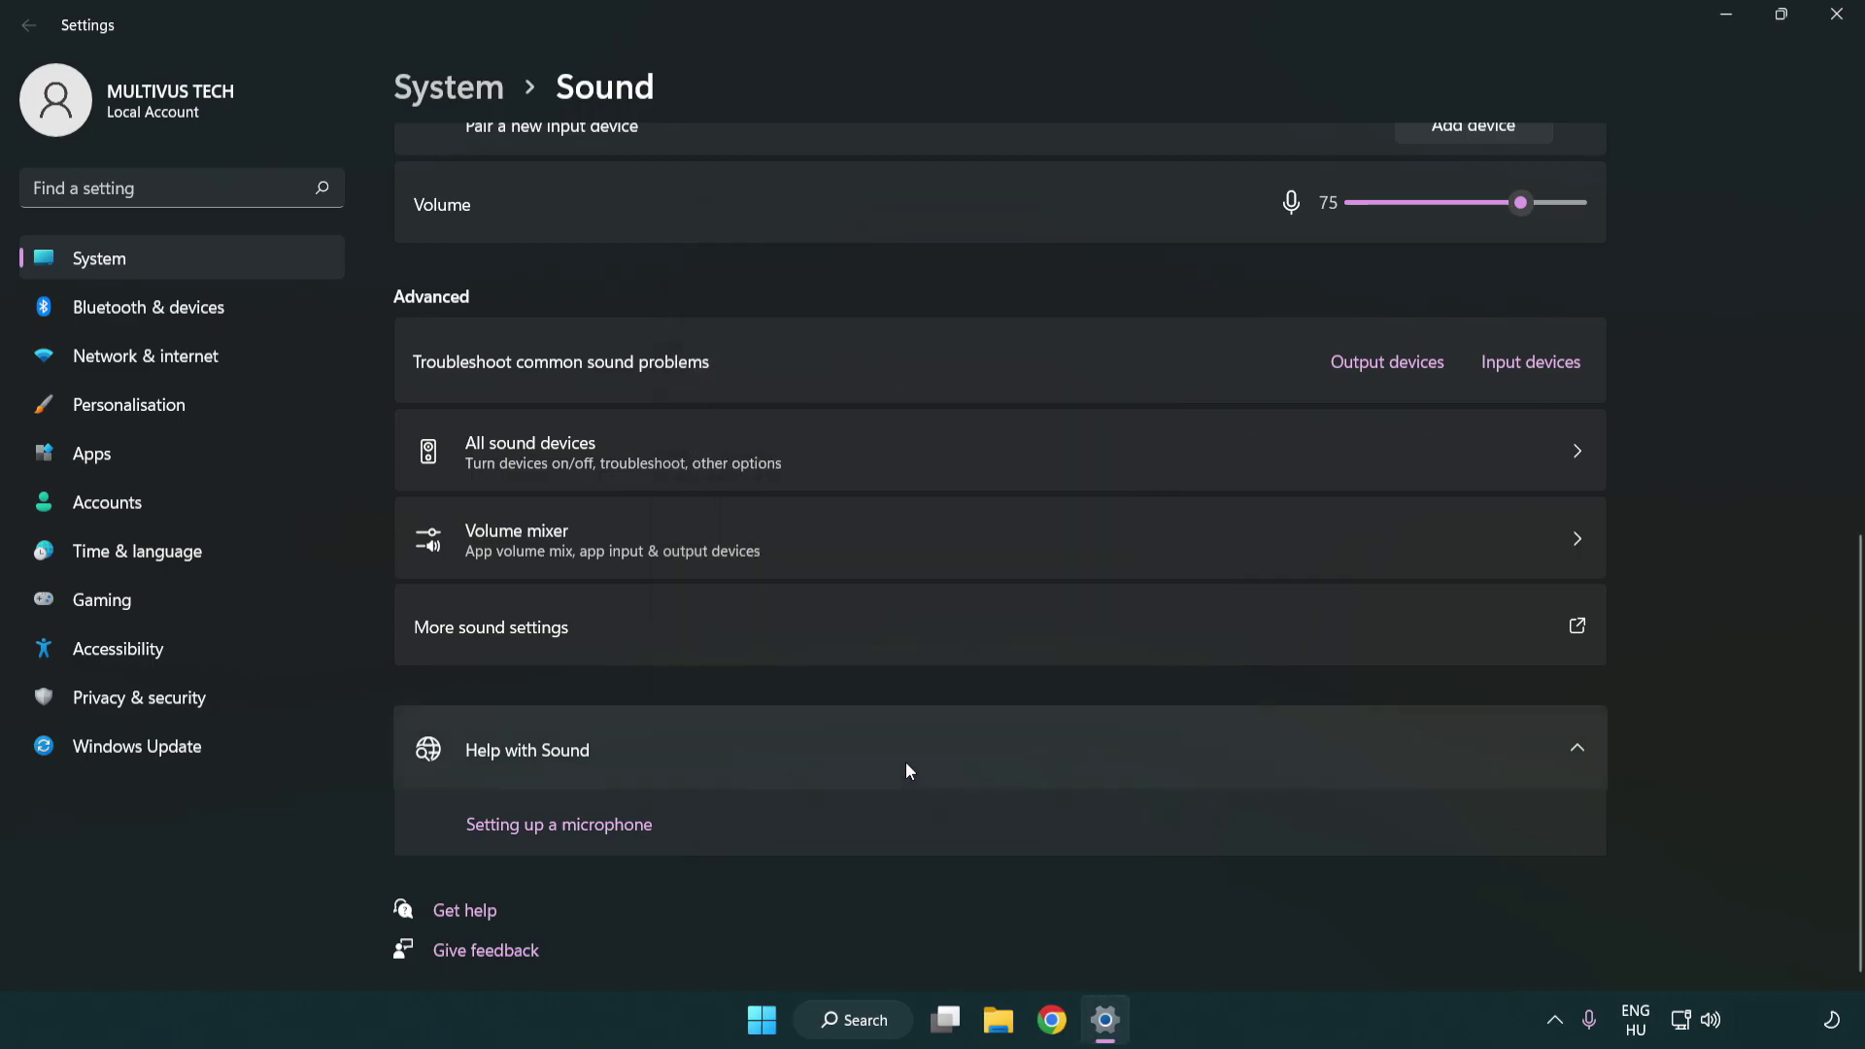
Close Settings and search for Device Manager from the taskbar.
{"action": "left_click", "coordinate": [1834, 29]}
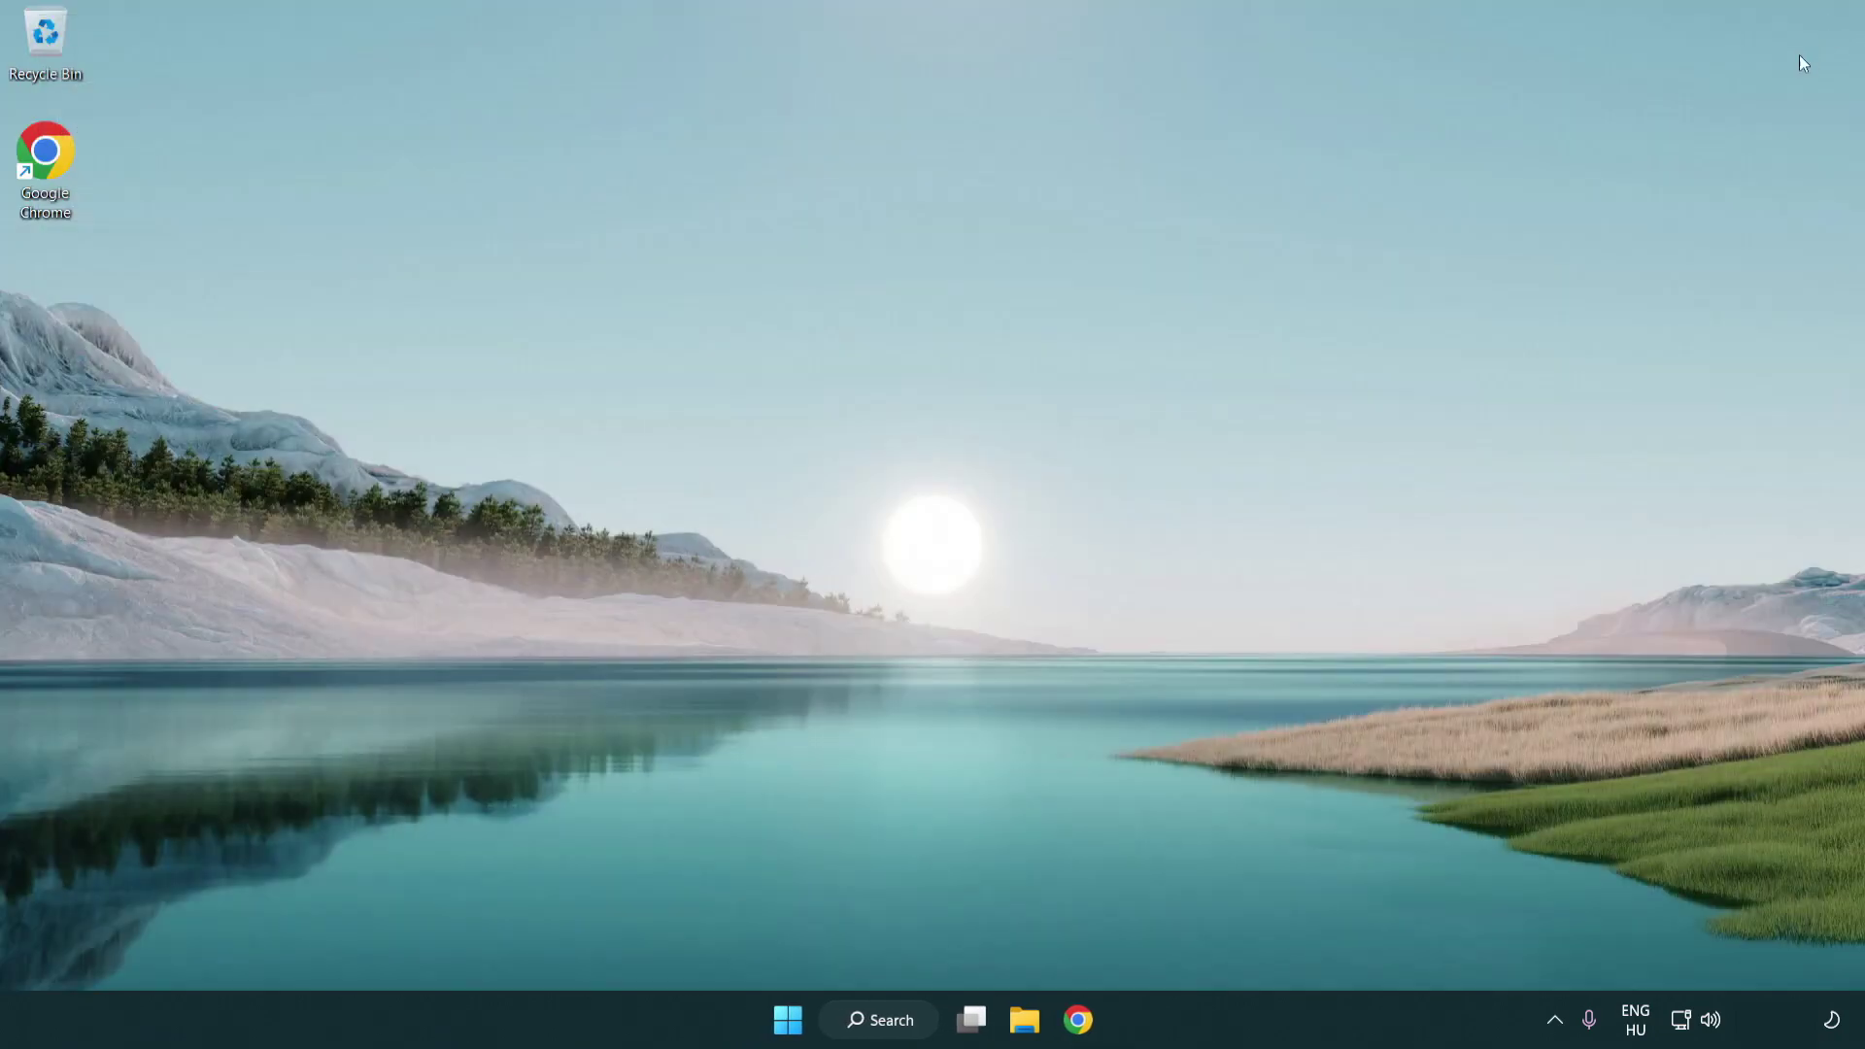
{"action": "left_click", "coordinate": [788, 1030]}
{"action": "left_click", "coordinate": [1238, 943]}
{"action": "left_click", "coordinate": [900, 1027]}
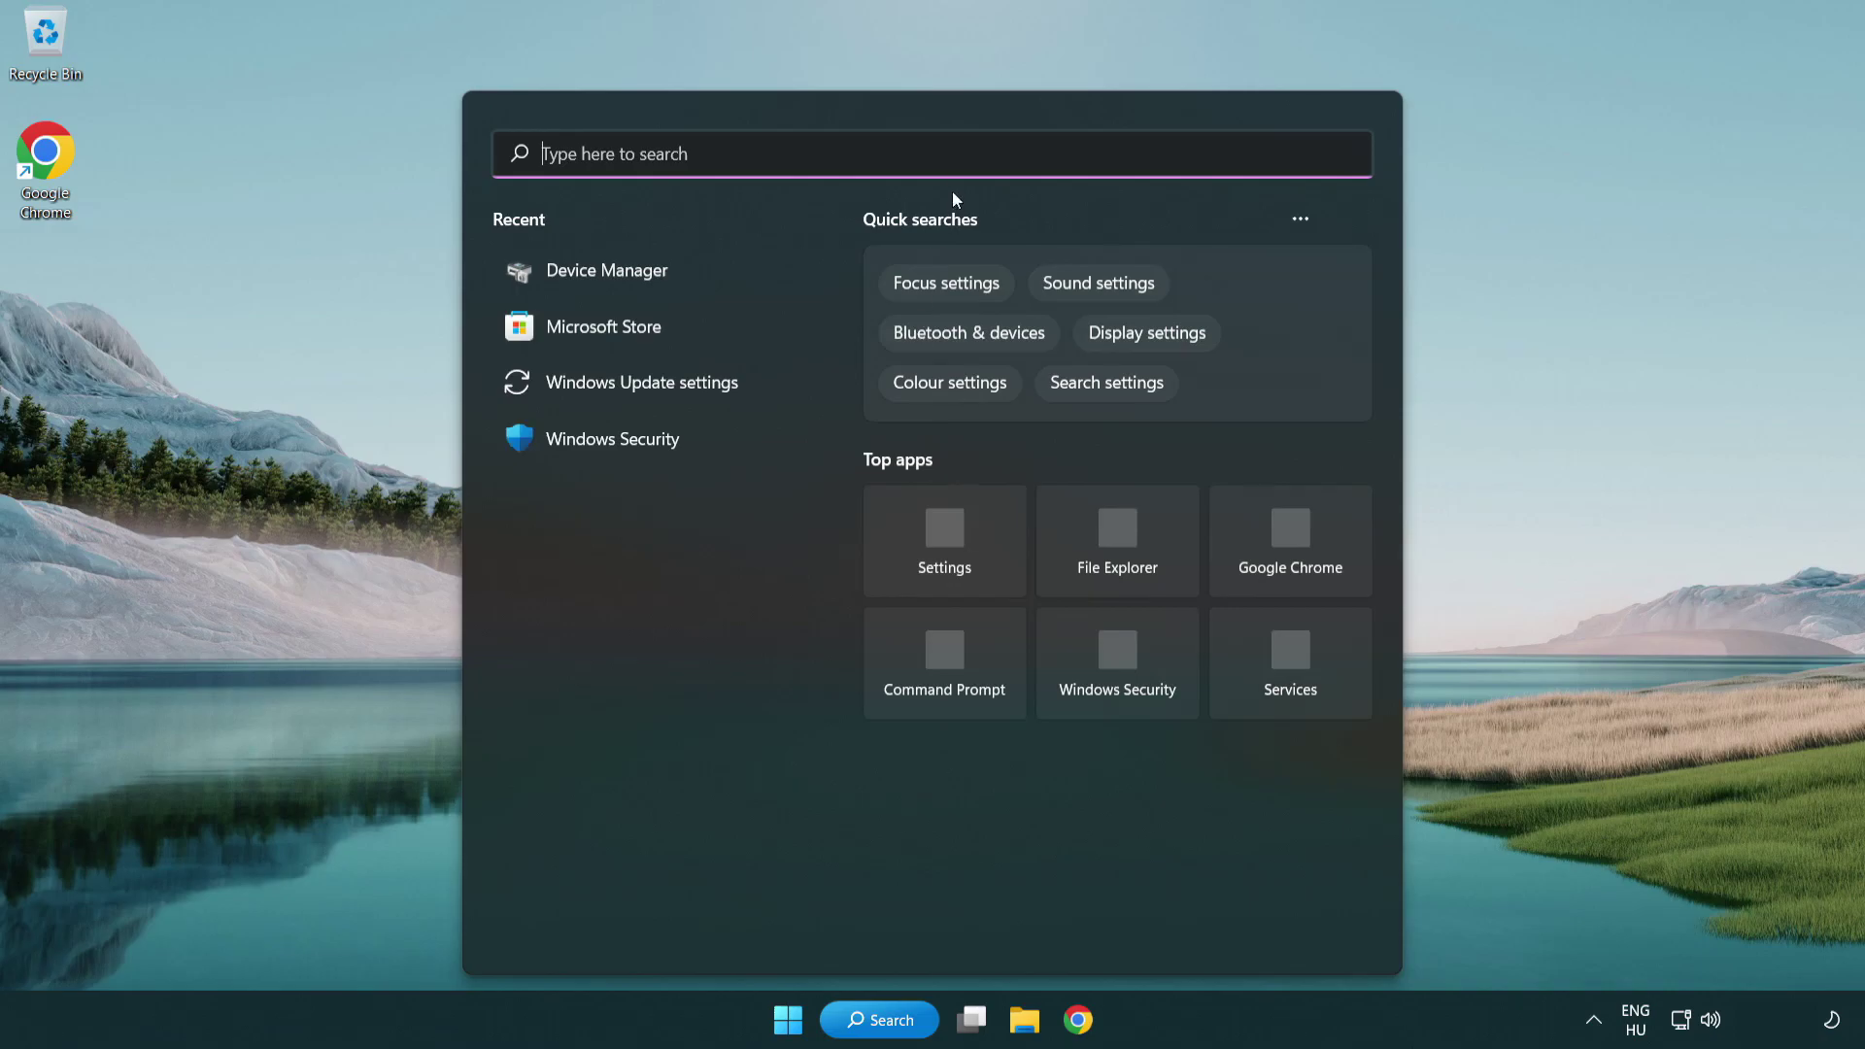
{"action": "type", "text": "device m"}
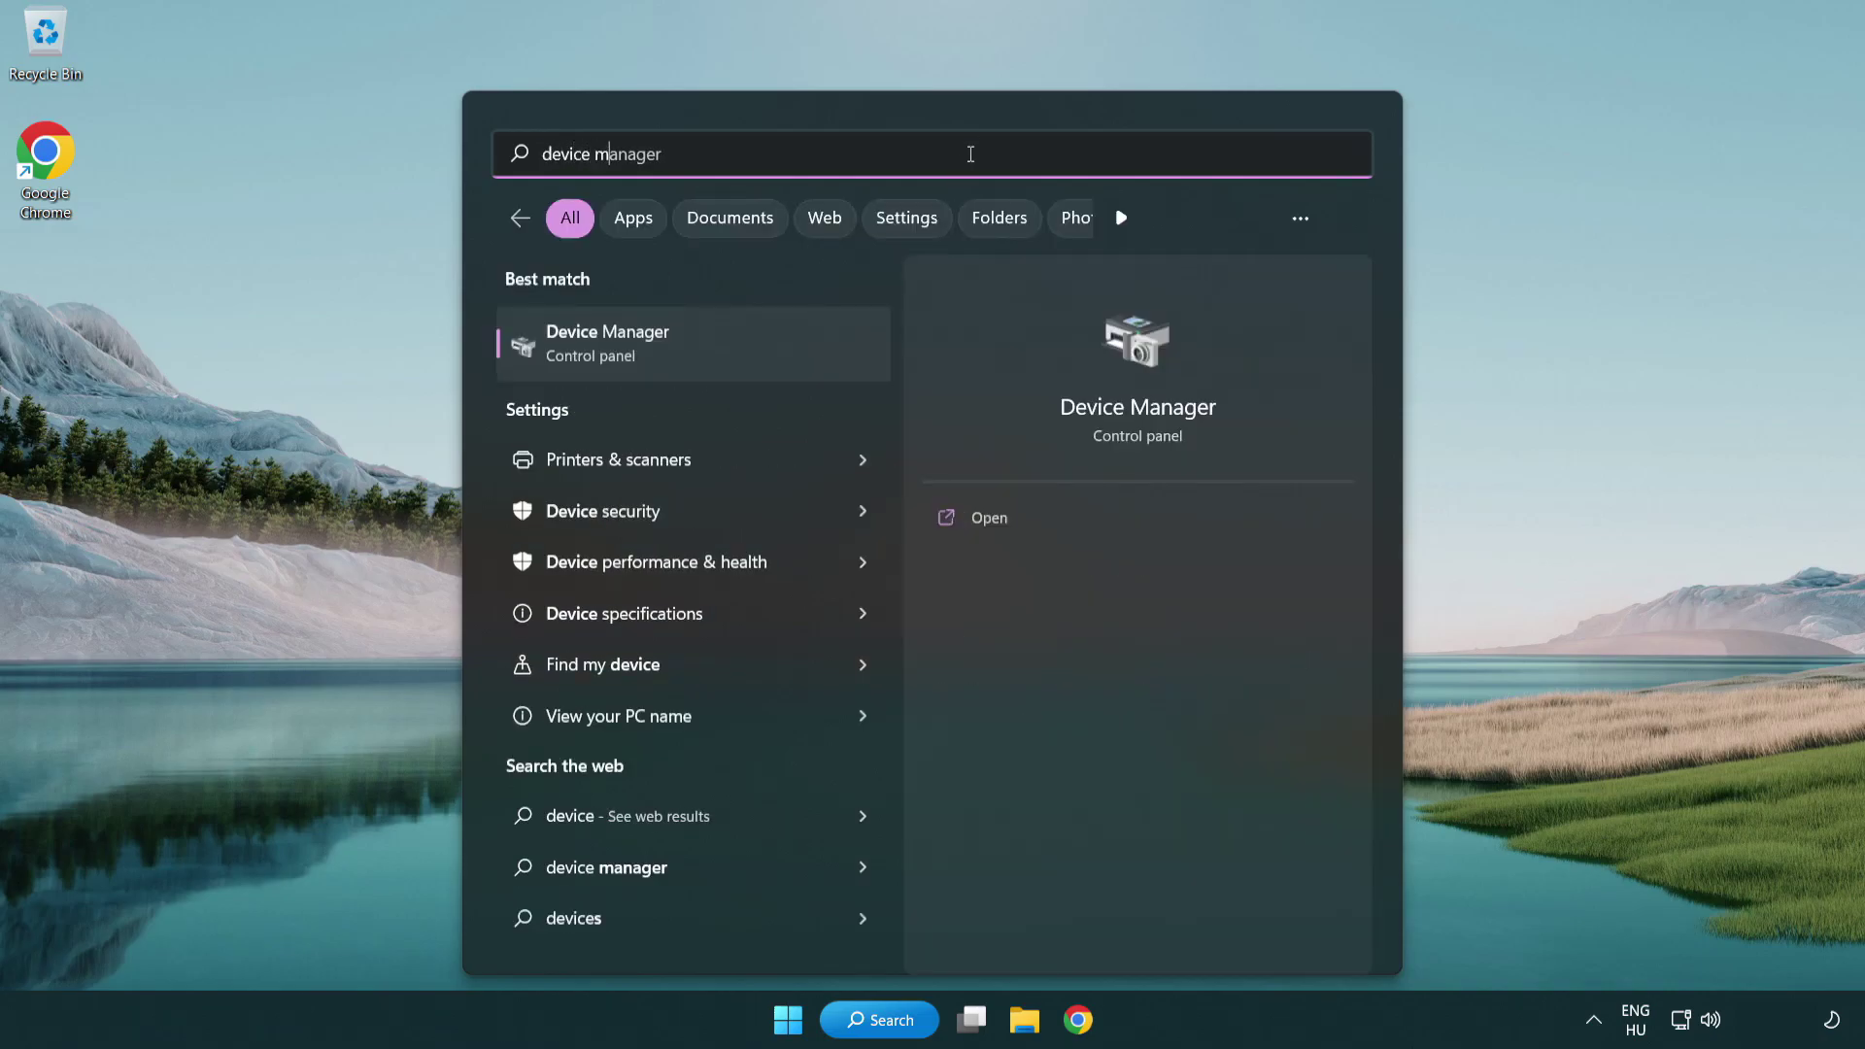
{"action": "type", "text": "anager"}
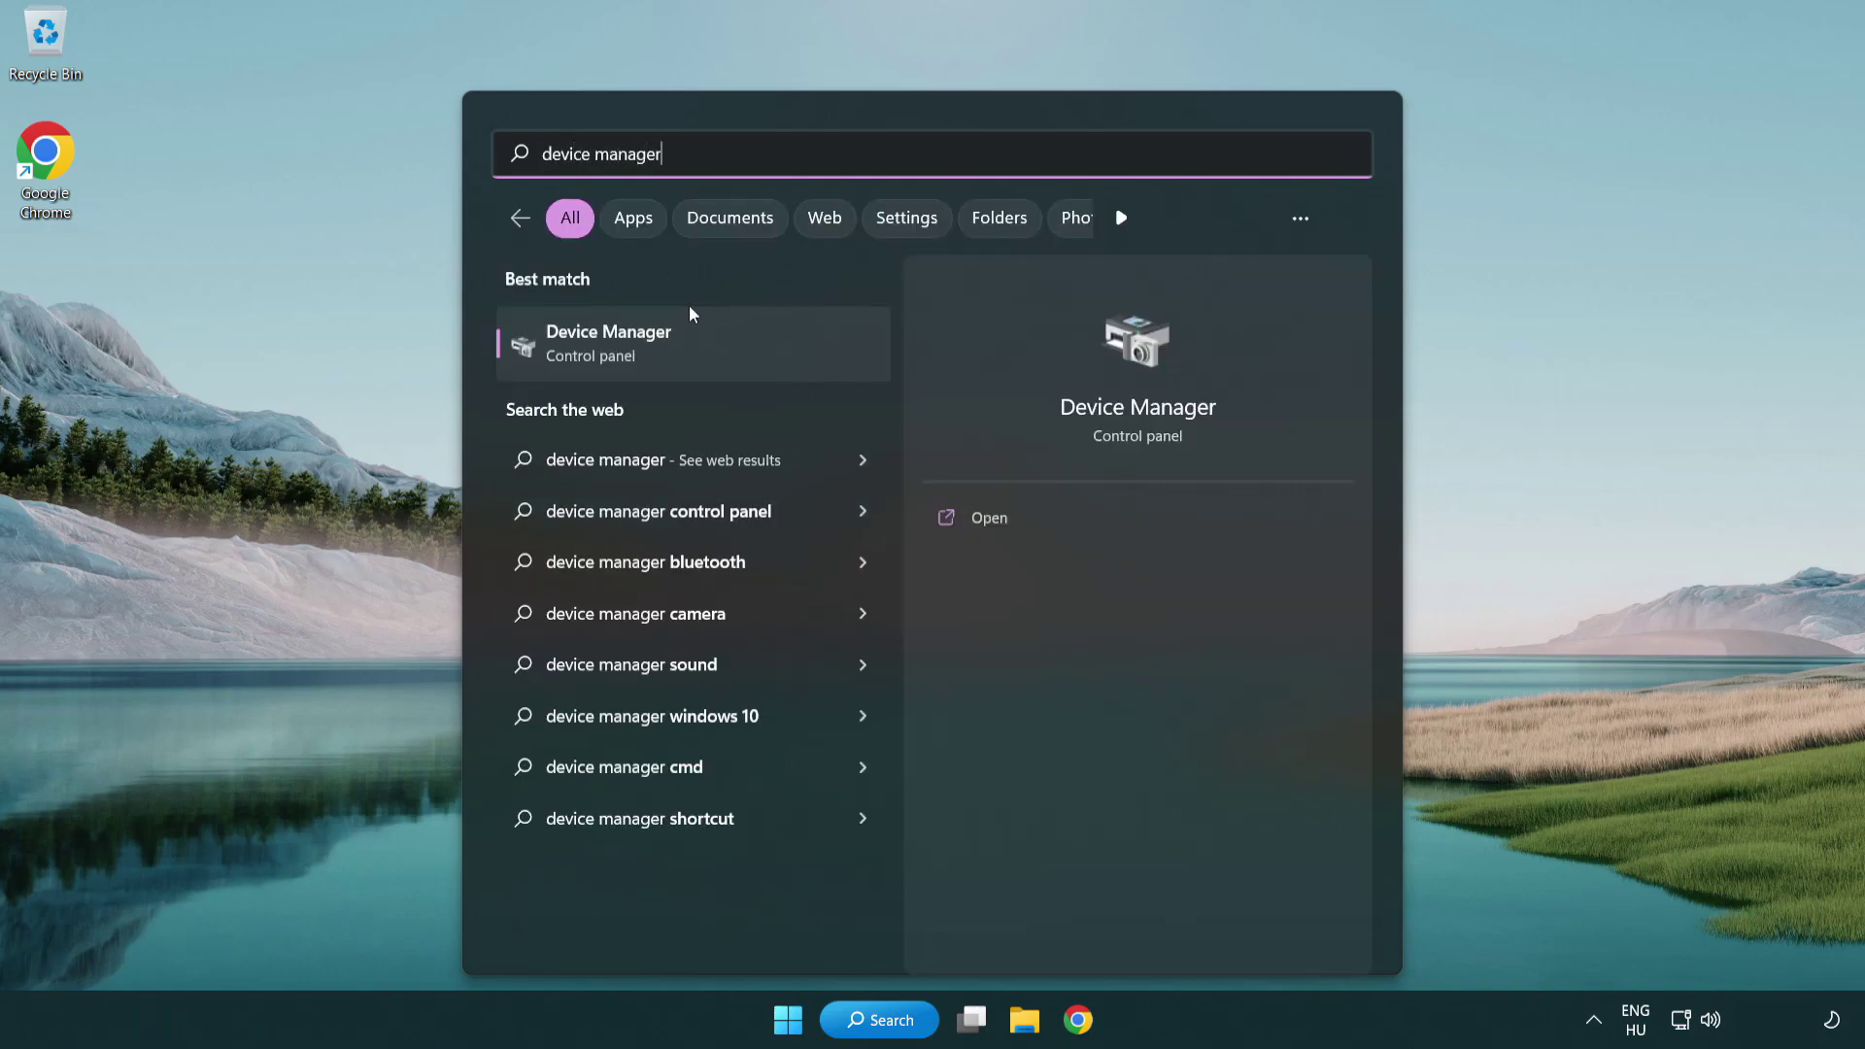
In Device Manager, expand Sound, video and game controllers and right-click High Definition Audio Device.
{"action": "left_click", "coordinate": [763, 354]}
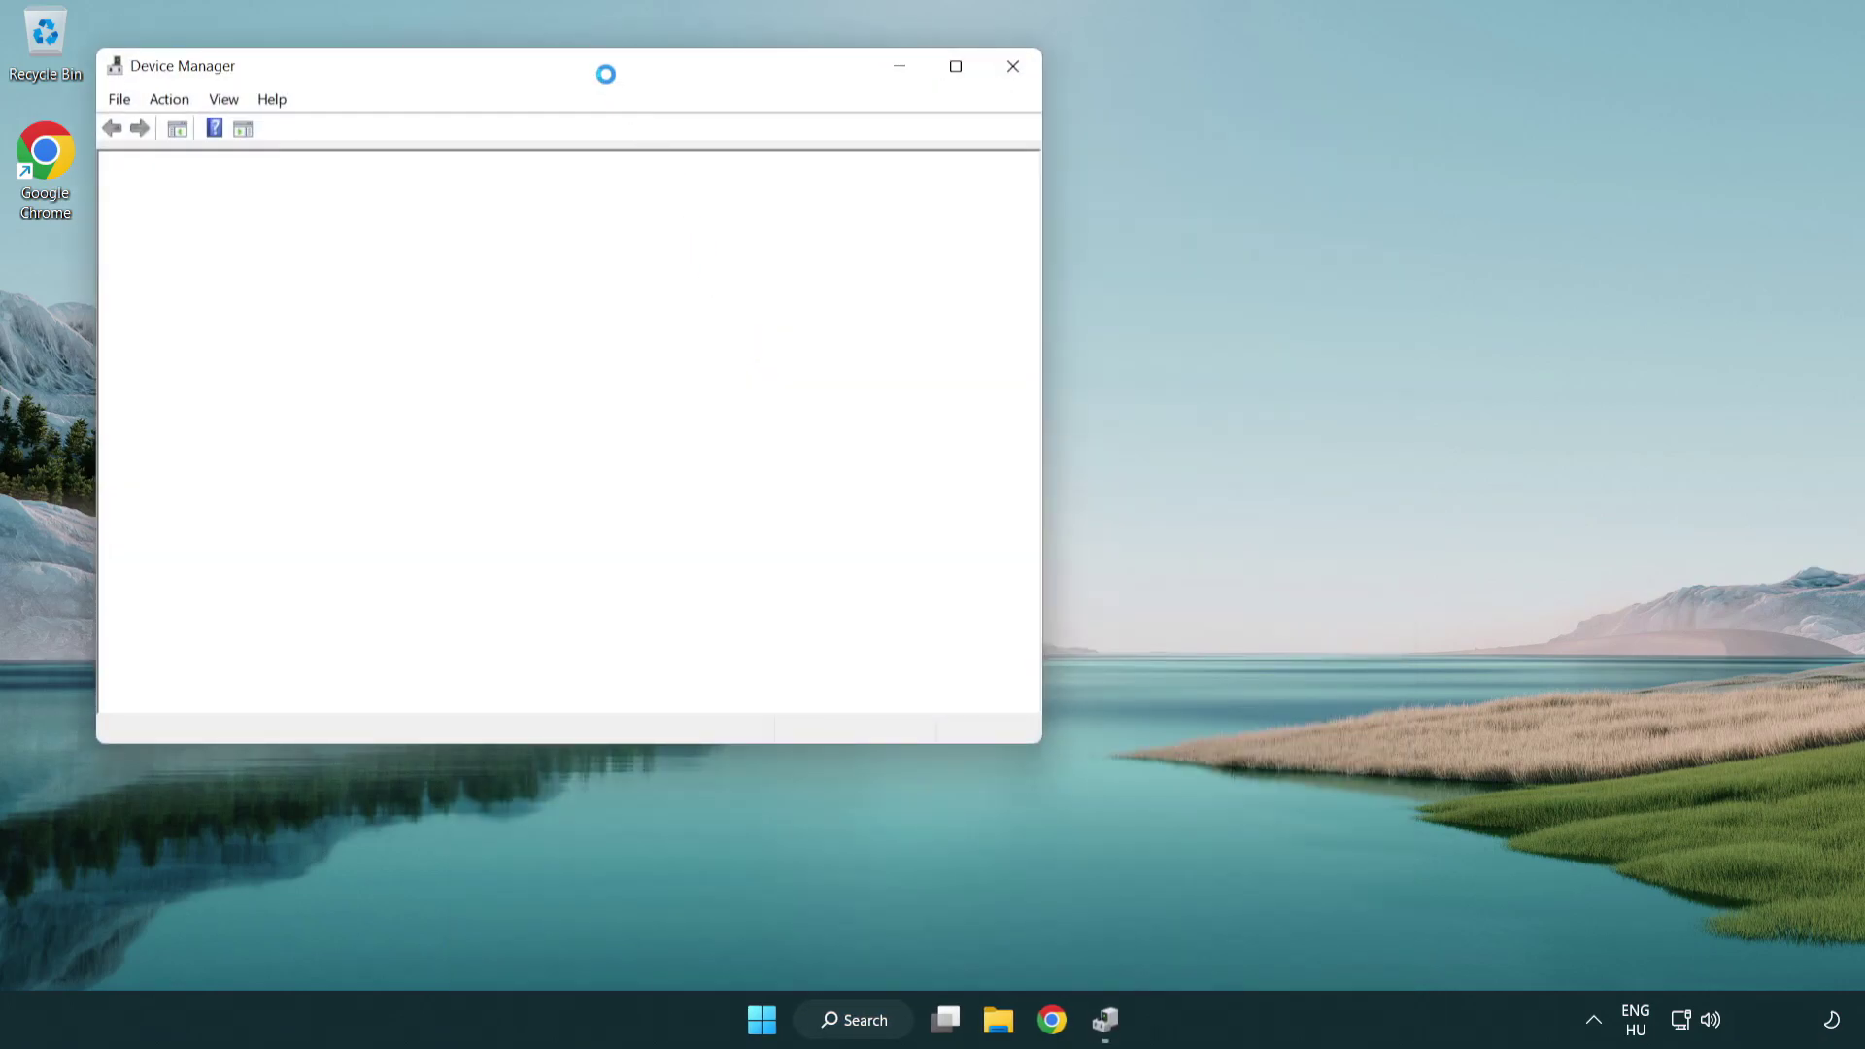
{"action": "left_click_drag", "start_coordinate": [588, 63], "coordinate": [942, 172]}
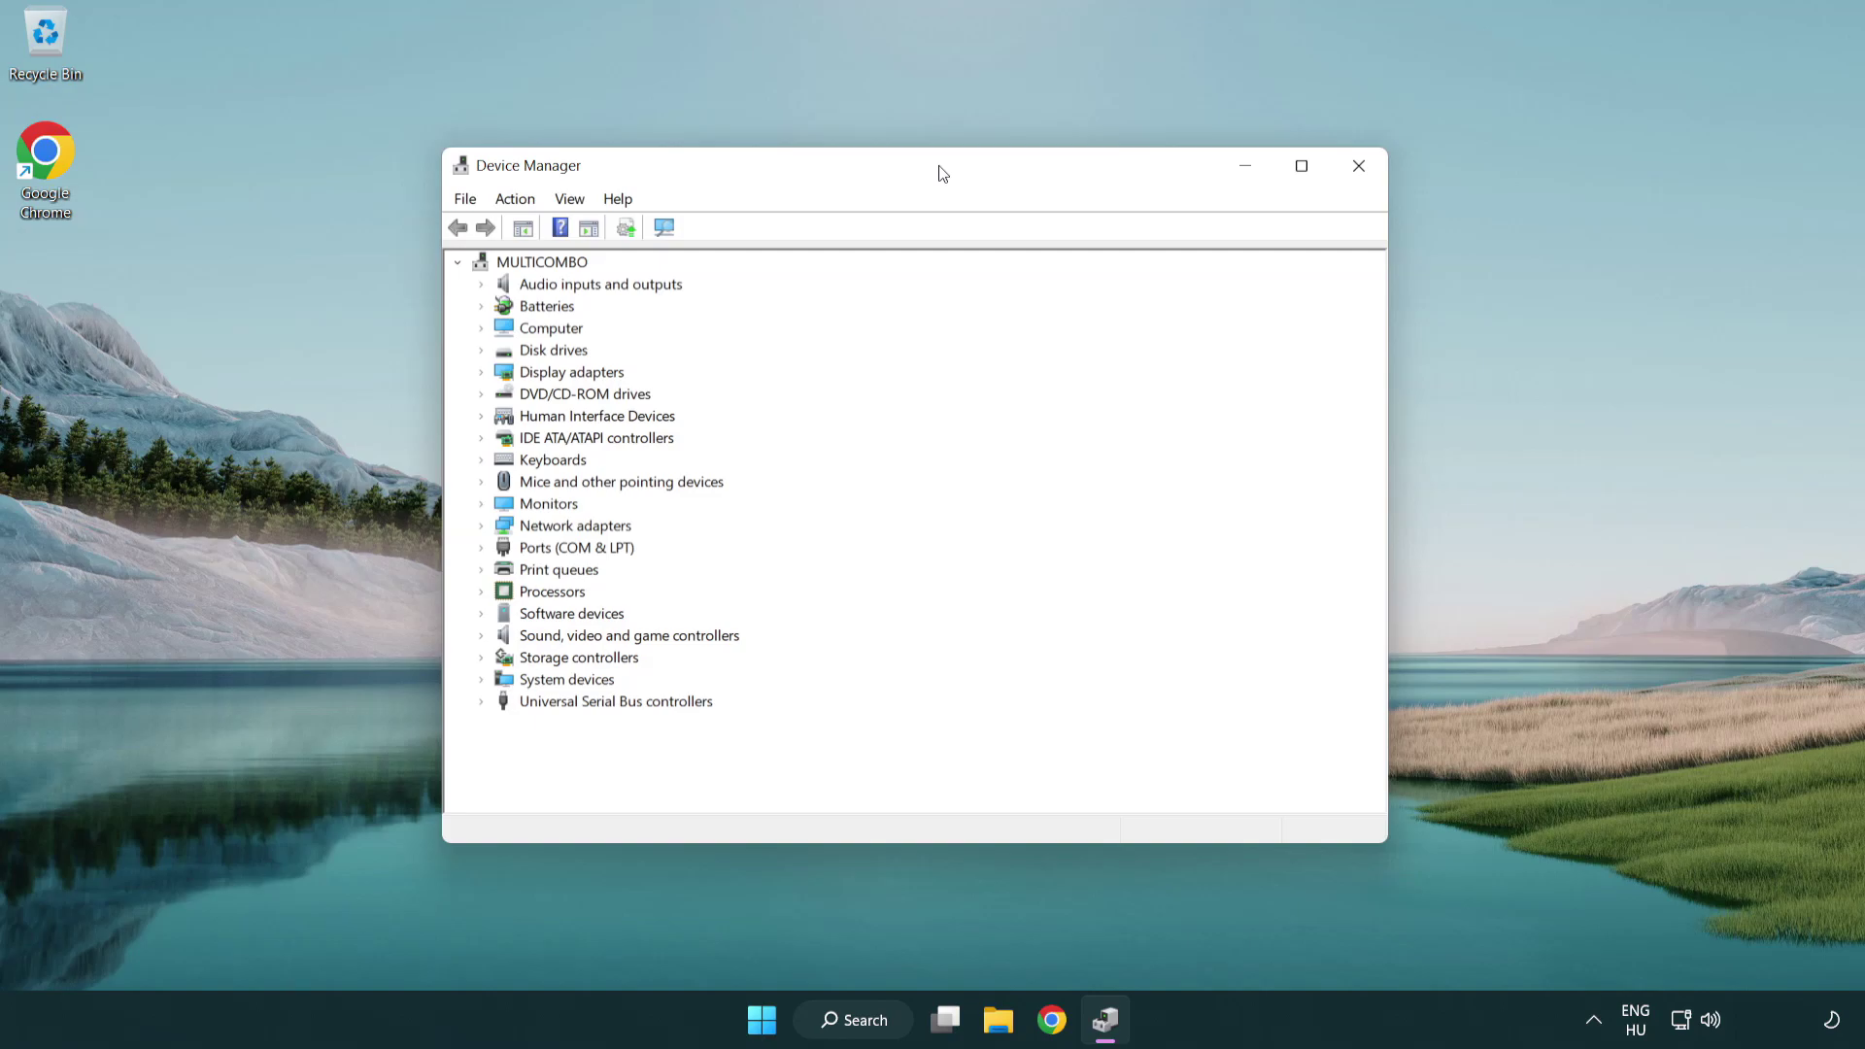
{"action": "left_click", "coordinate": [553, 637]}
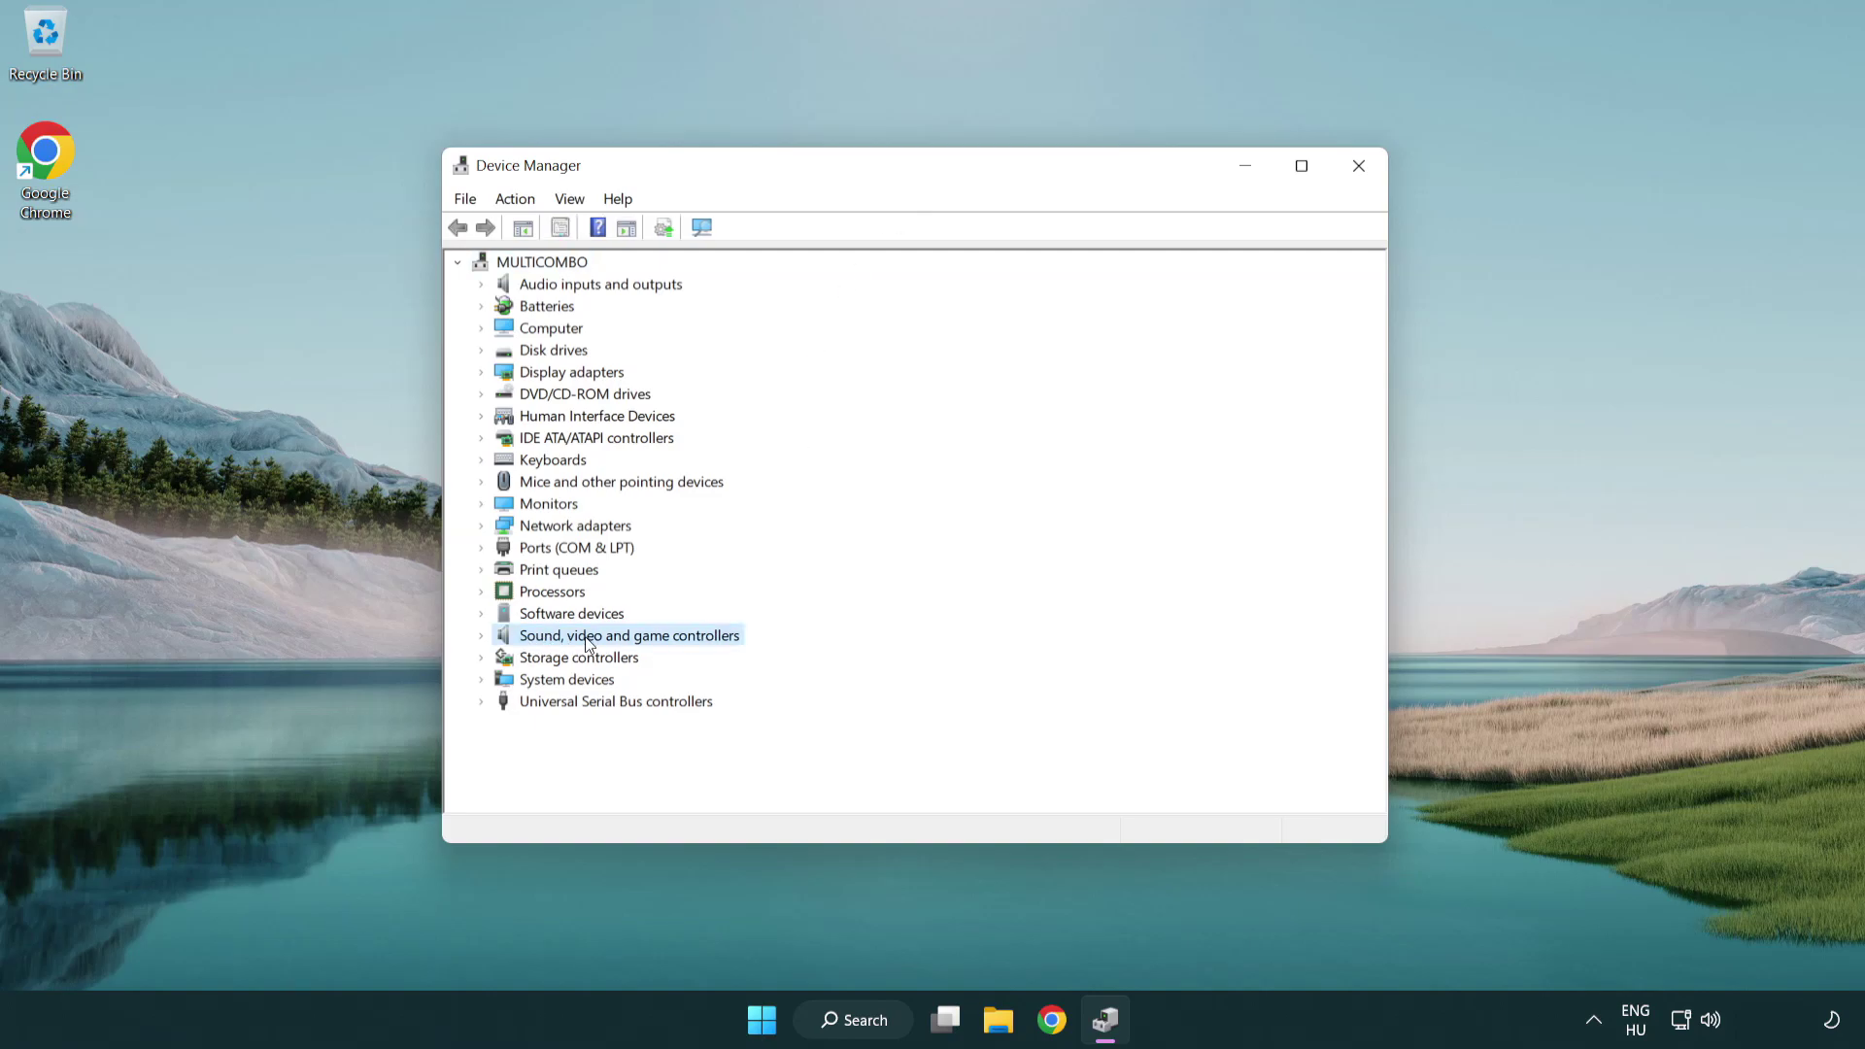
{"action": "left_click", "coordinate": [482, 636]}
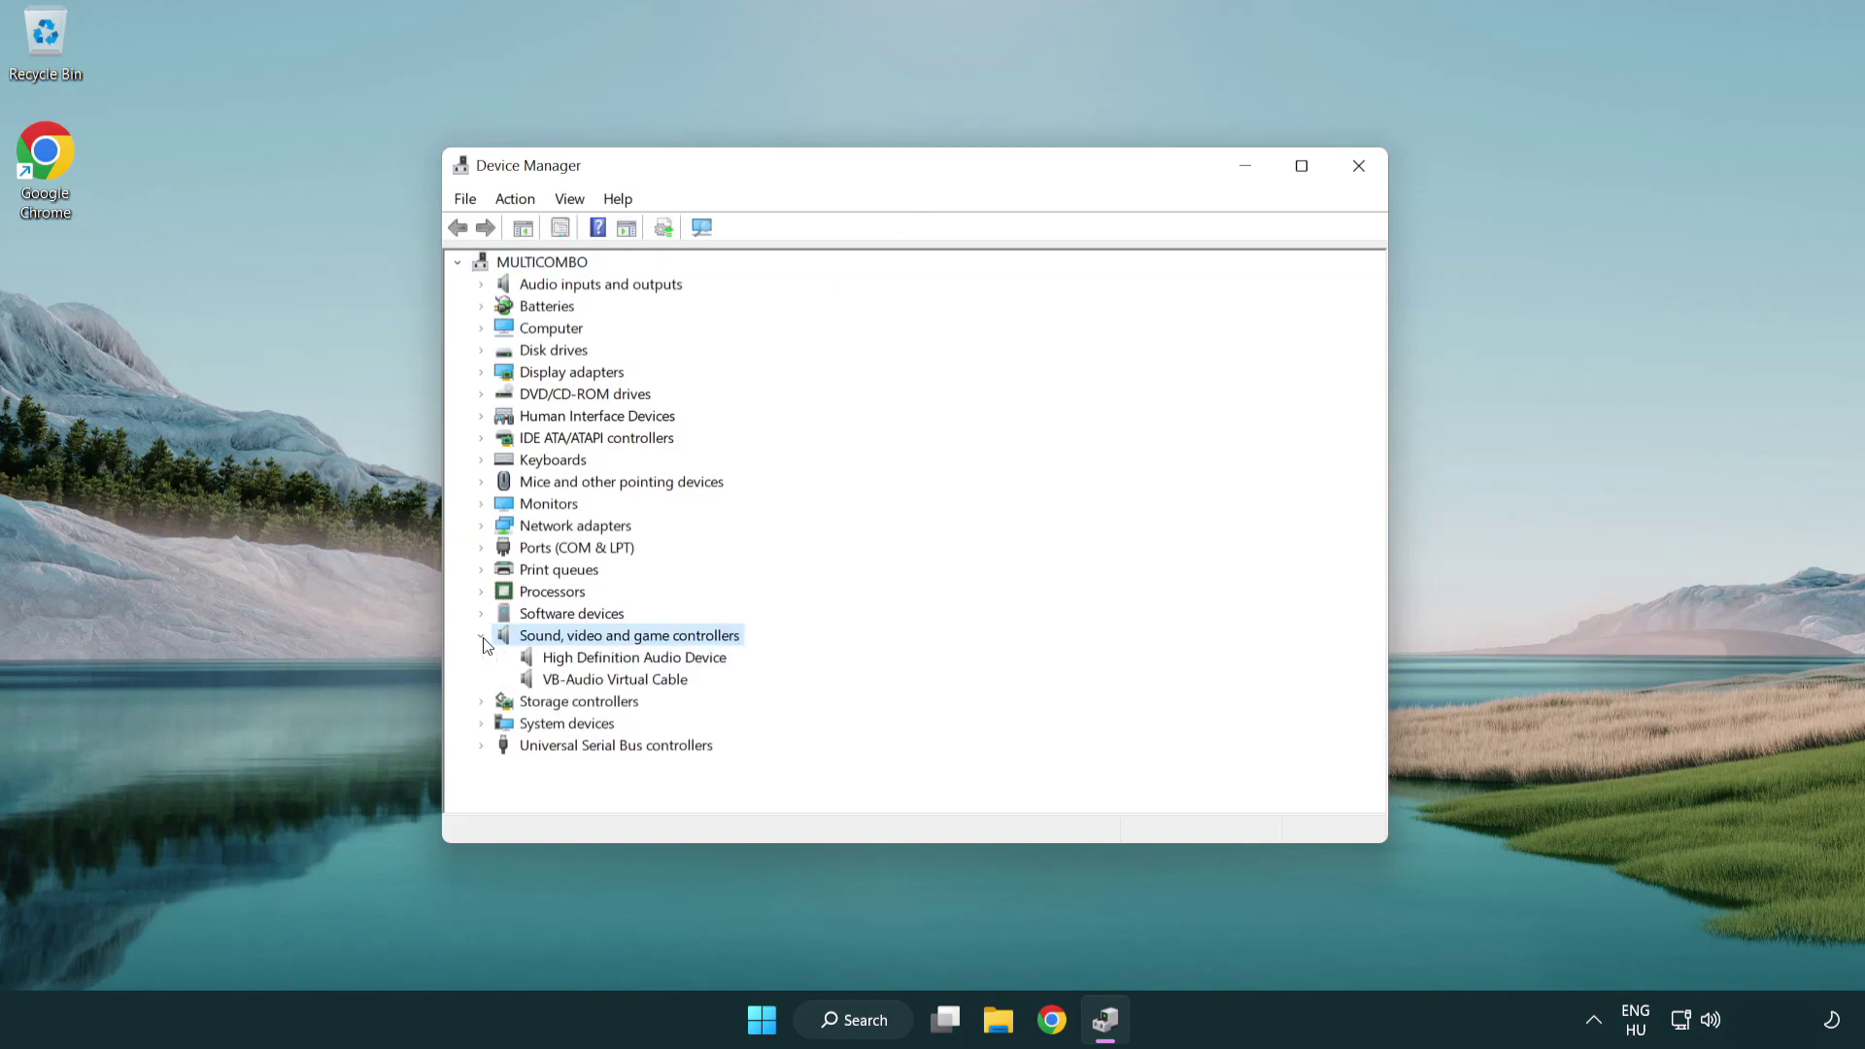
{"action": "left_click", "coordinate": [579, 663]}
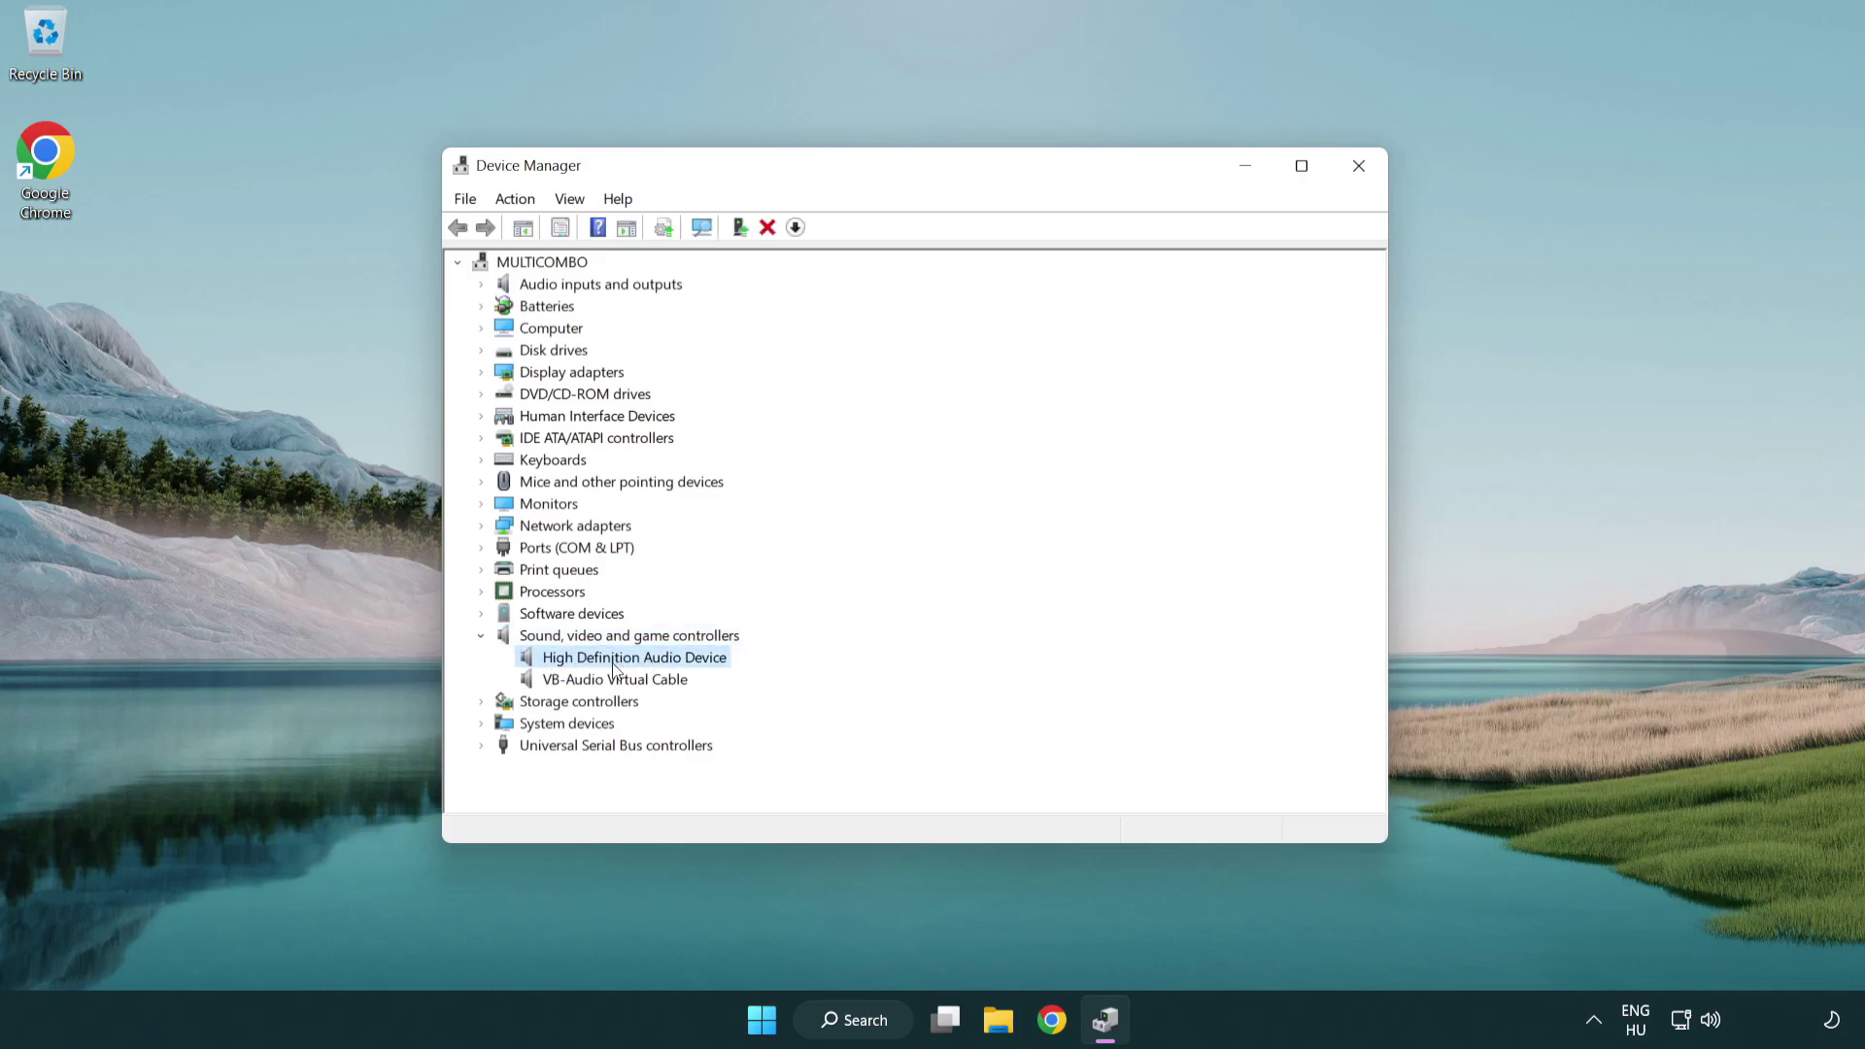
{"action": "right_click", "coordinate": [652, 657]}
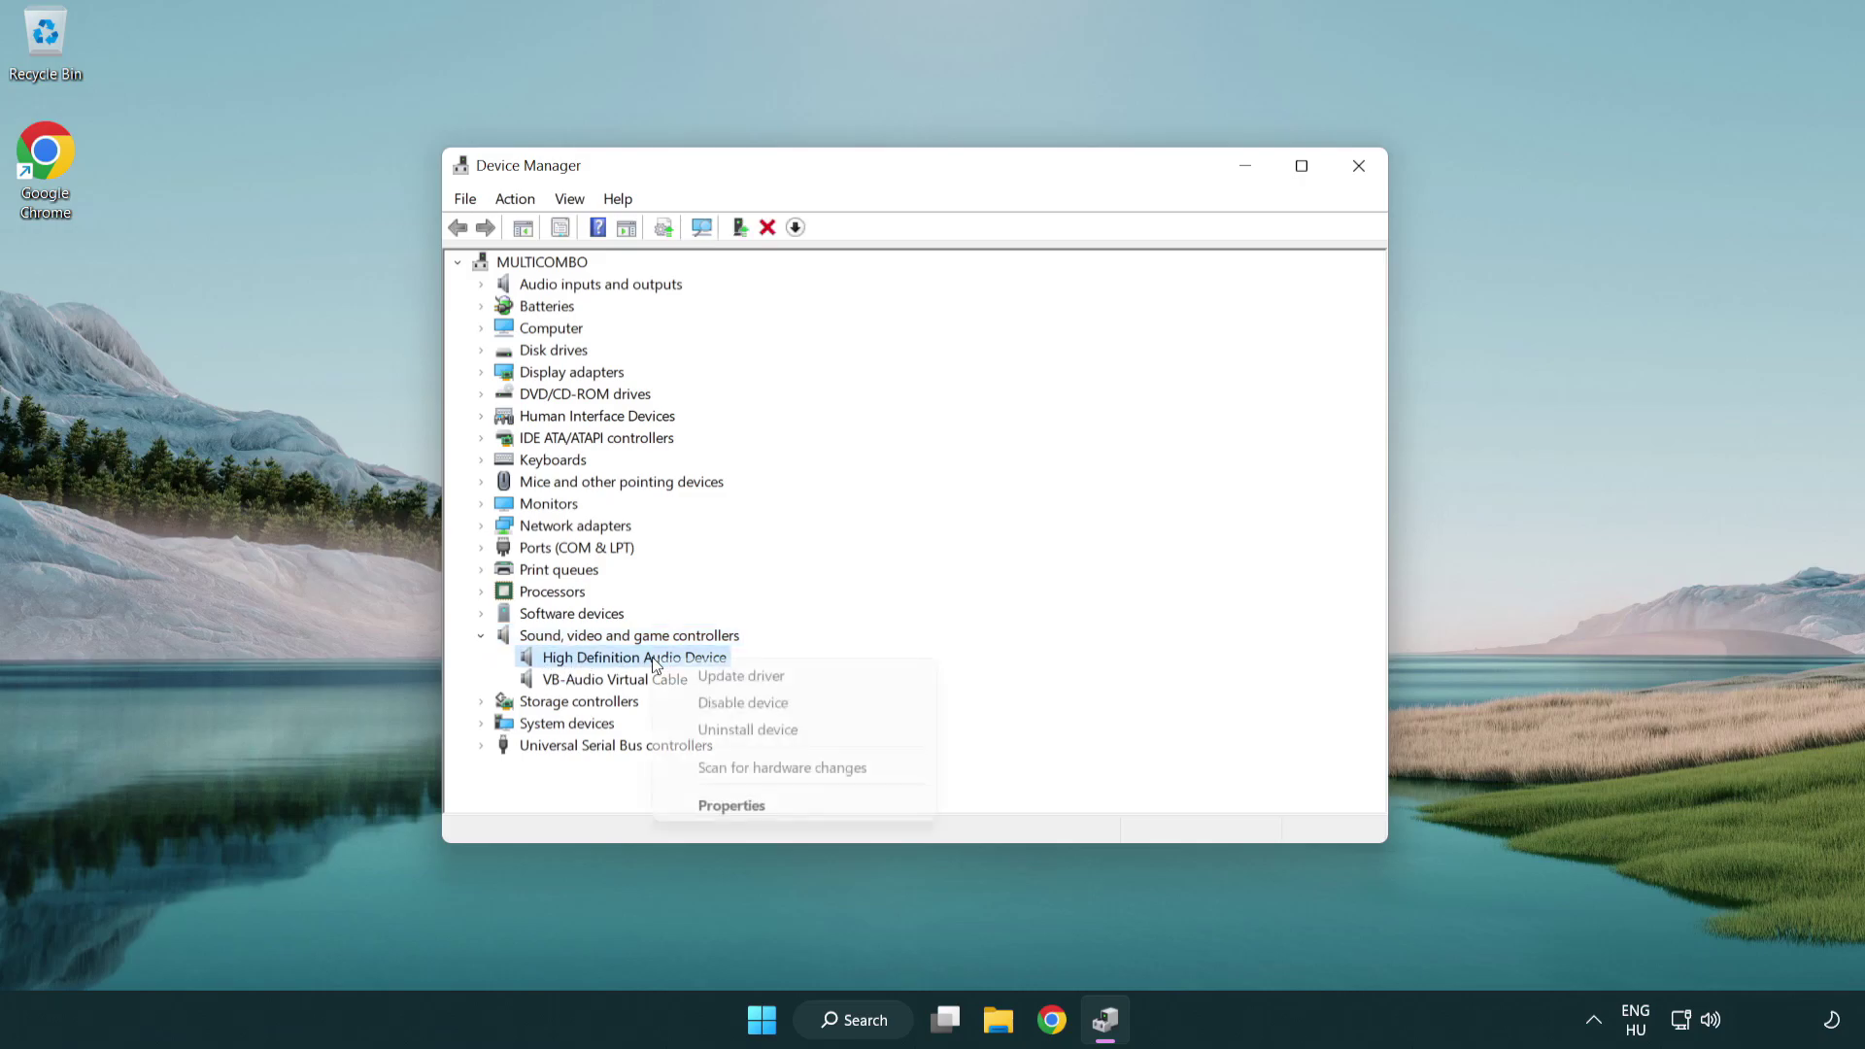
Reinstall the High Definition Audio Device driver from the list of drivers on this computer.
{"action": "left_click", "coordinate": [809, 680]}
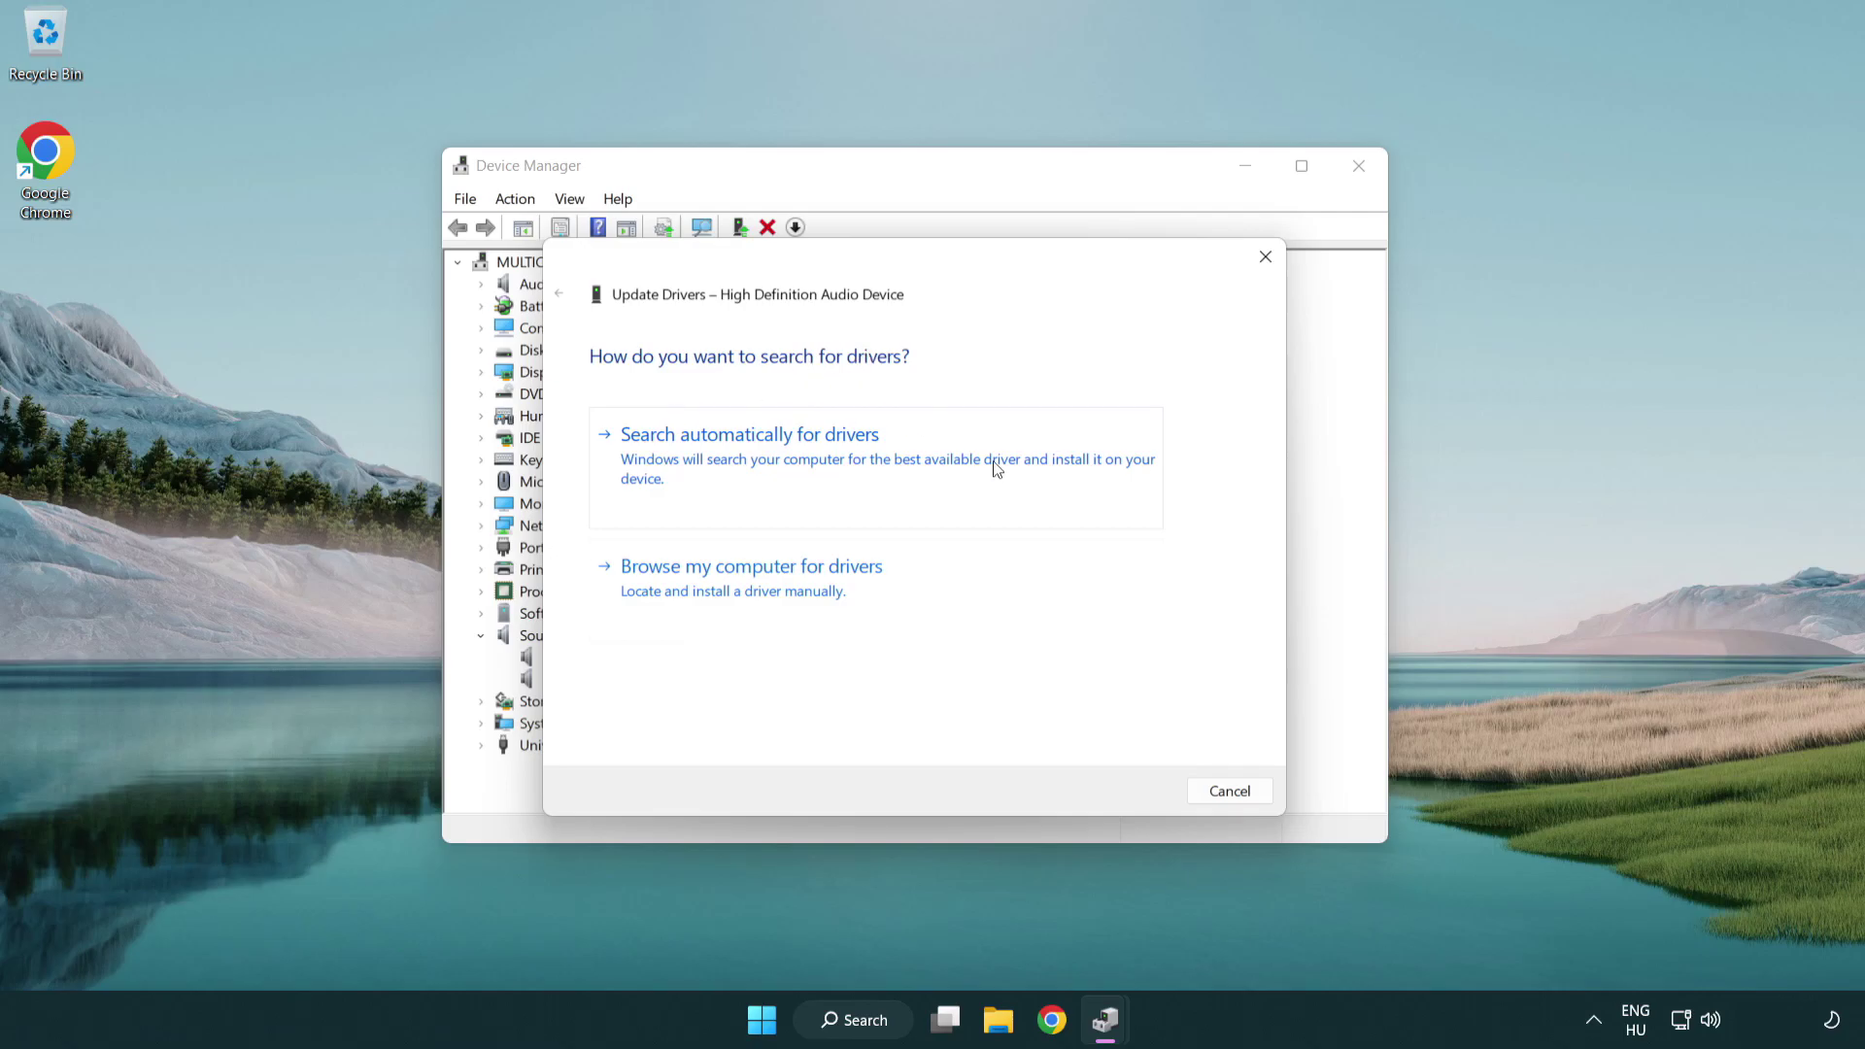
{"action": "left_click", "coordinate": [753, 610]}
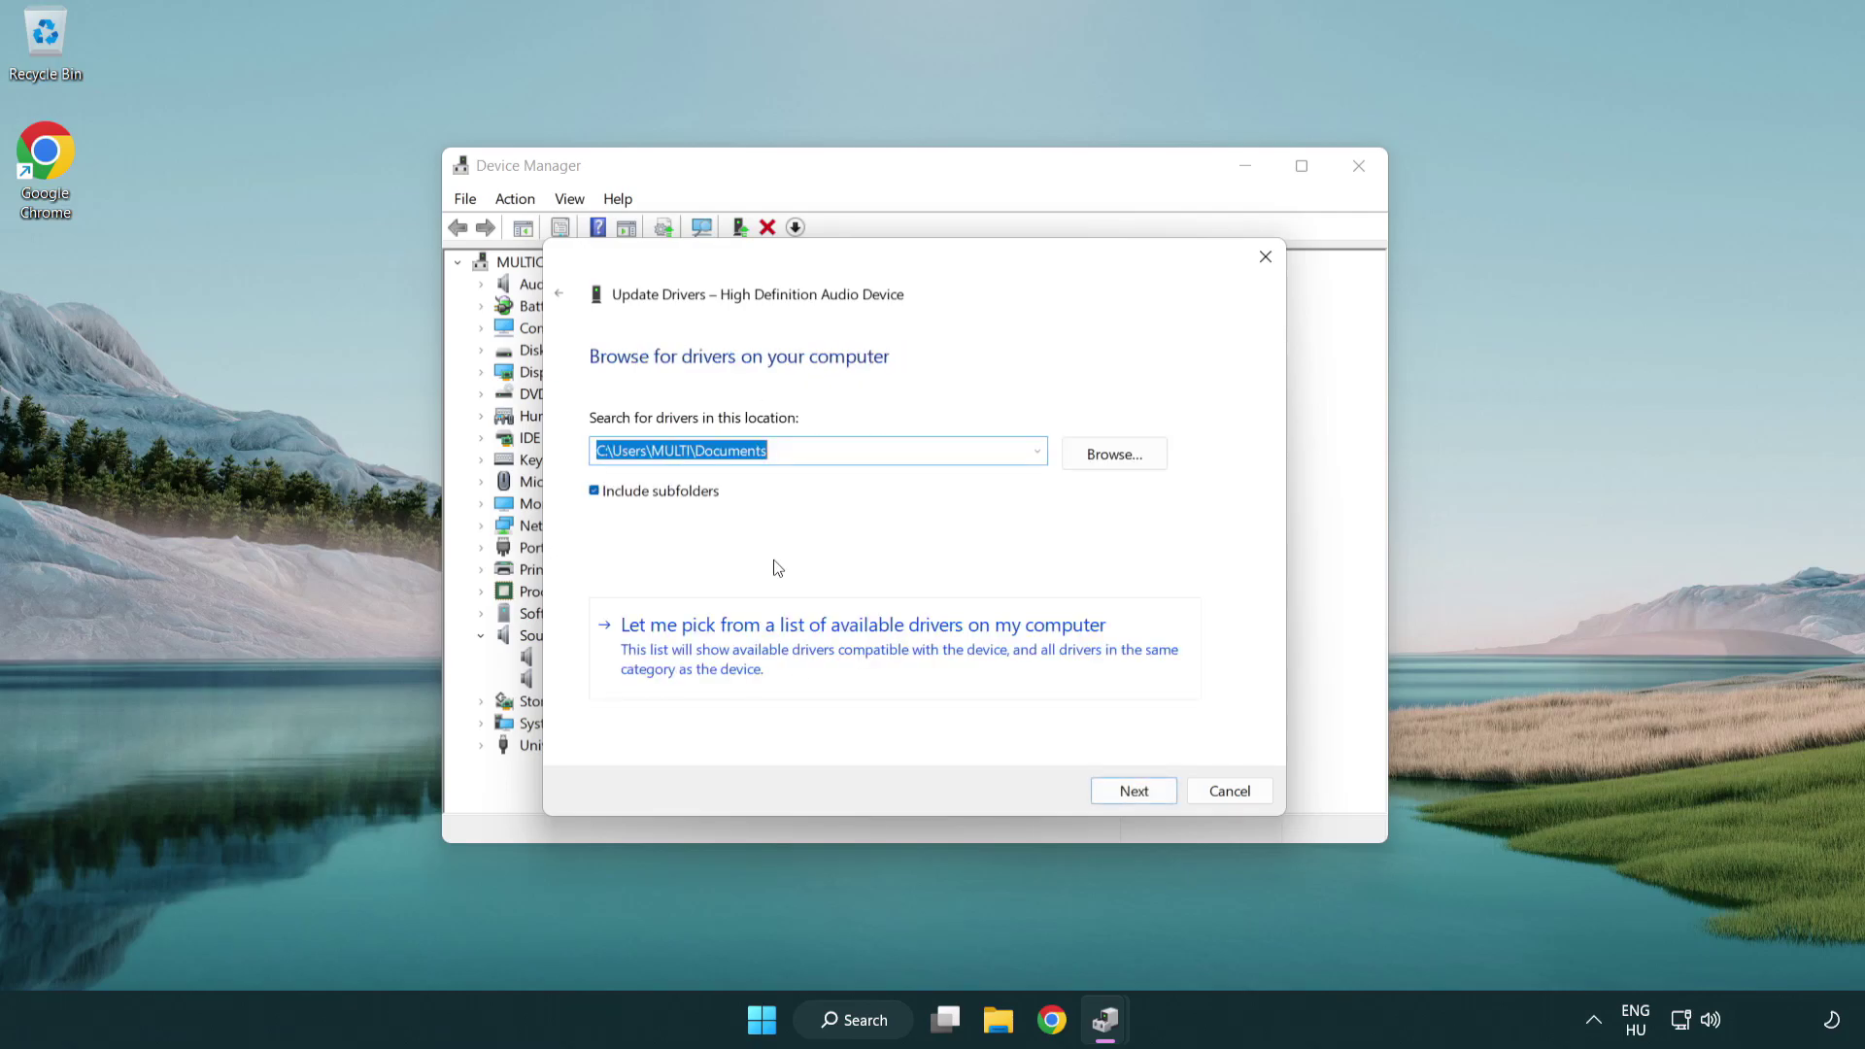
{"action": "left_click", "coordinate": [896, 654]}
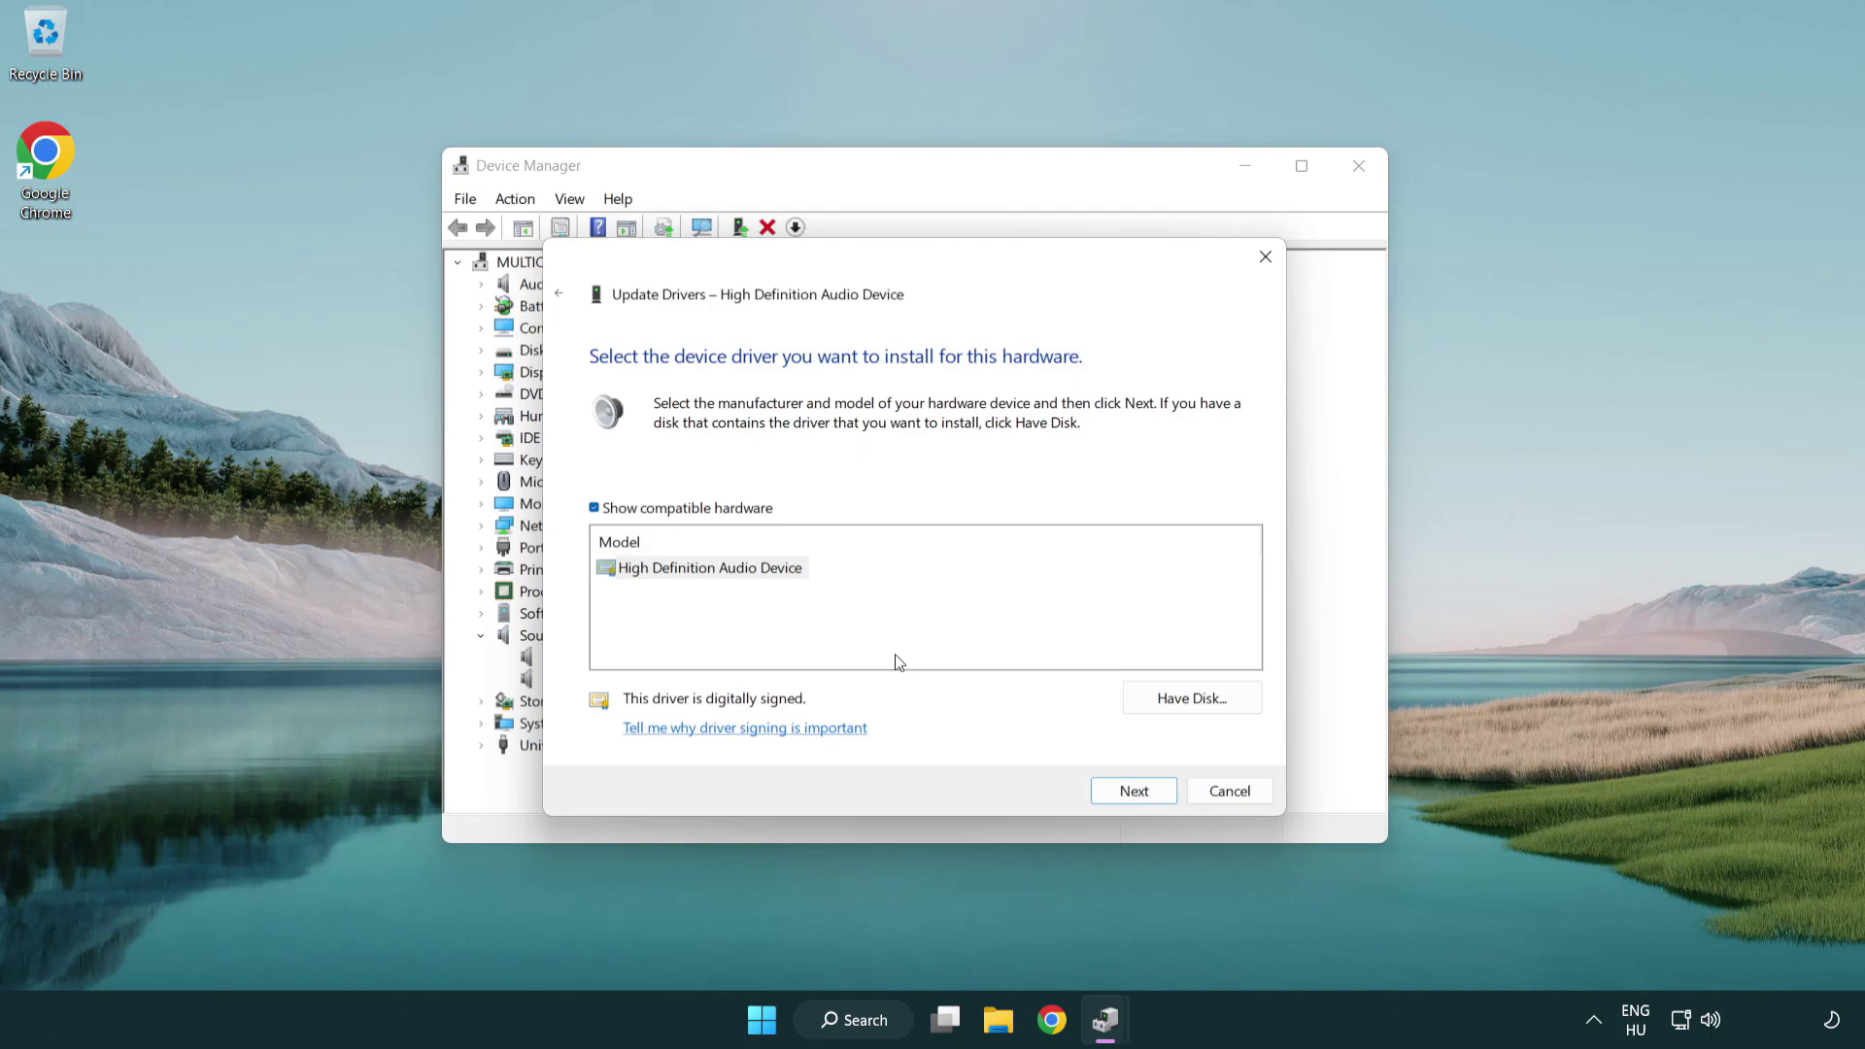
{"action": "left_click", "coordinate": [596, 573]}
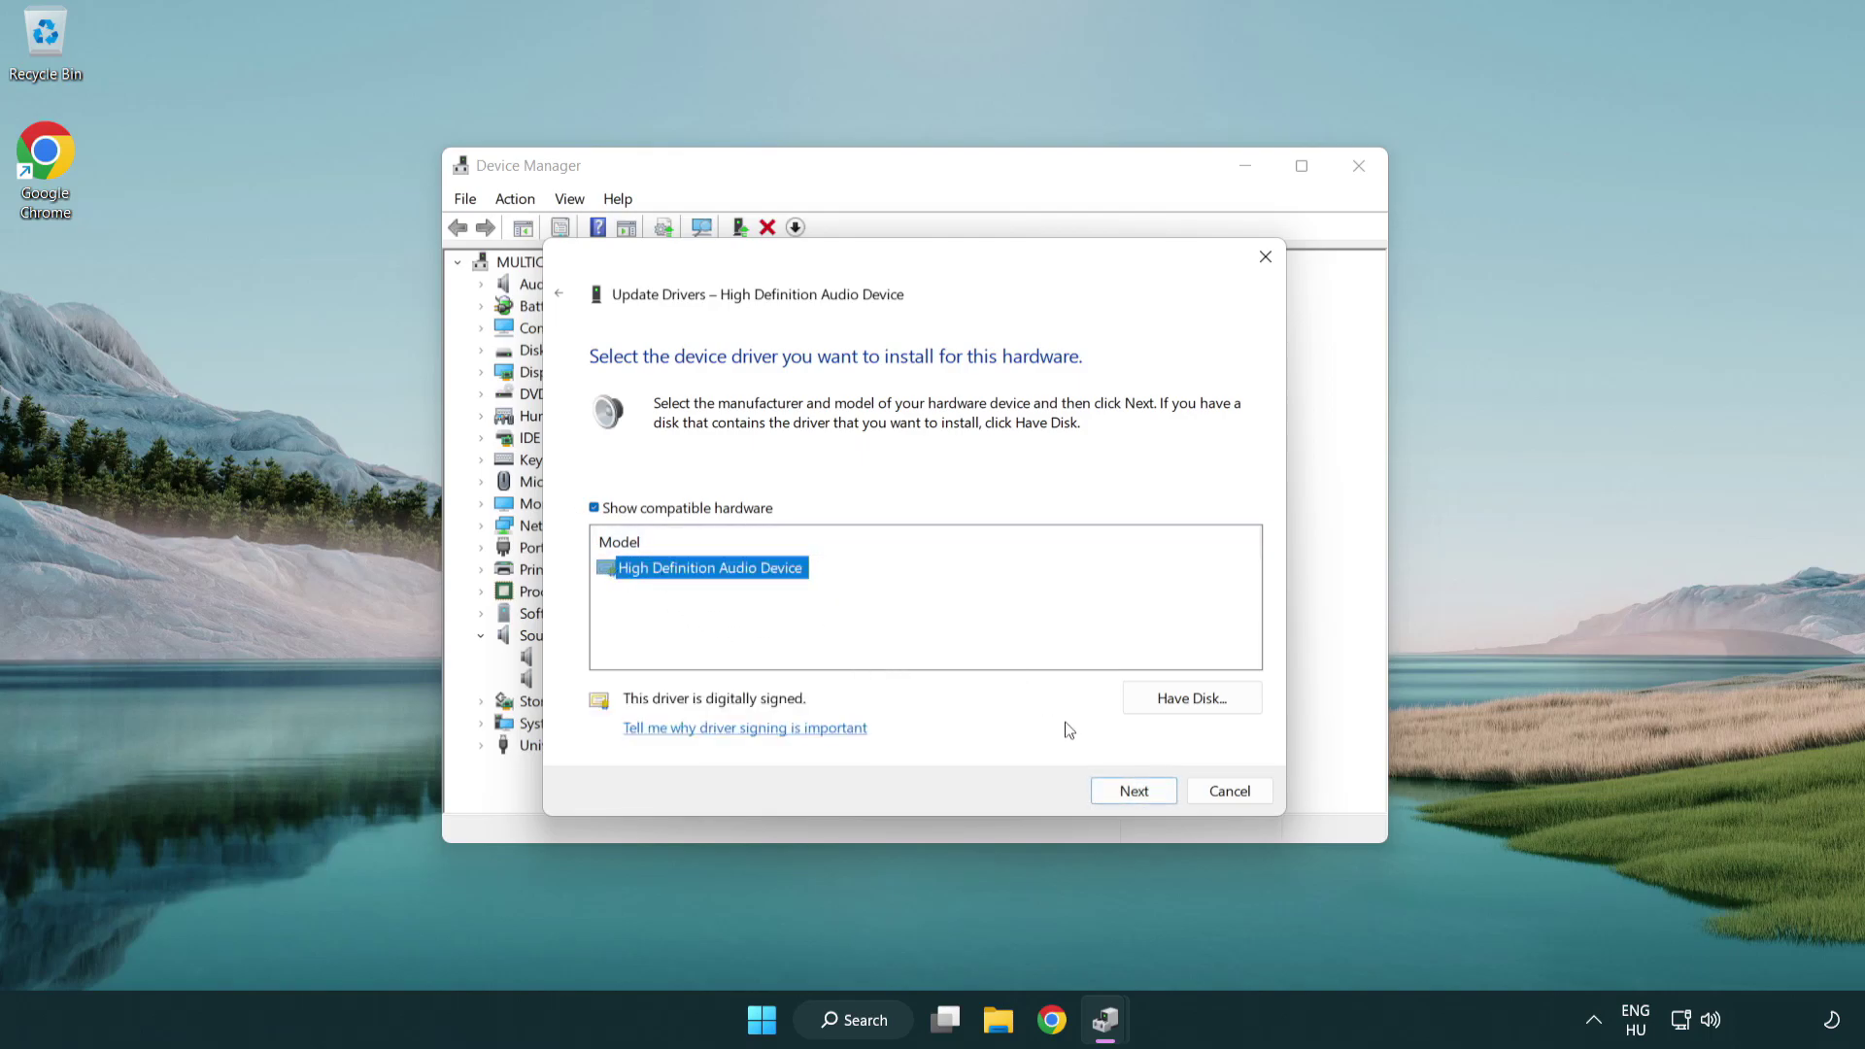
{"action": "left_click", "coordinate": [1156, 800]}
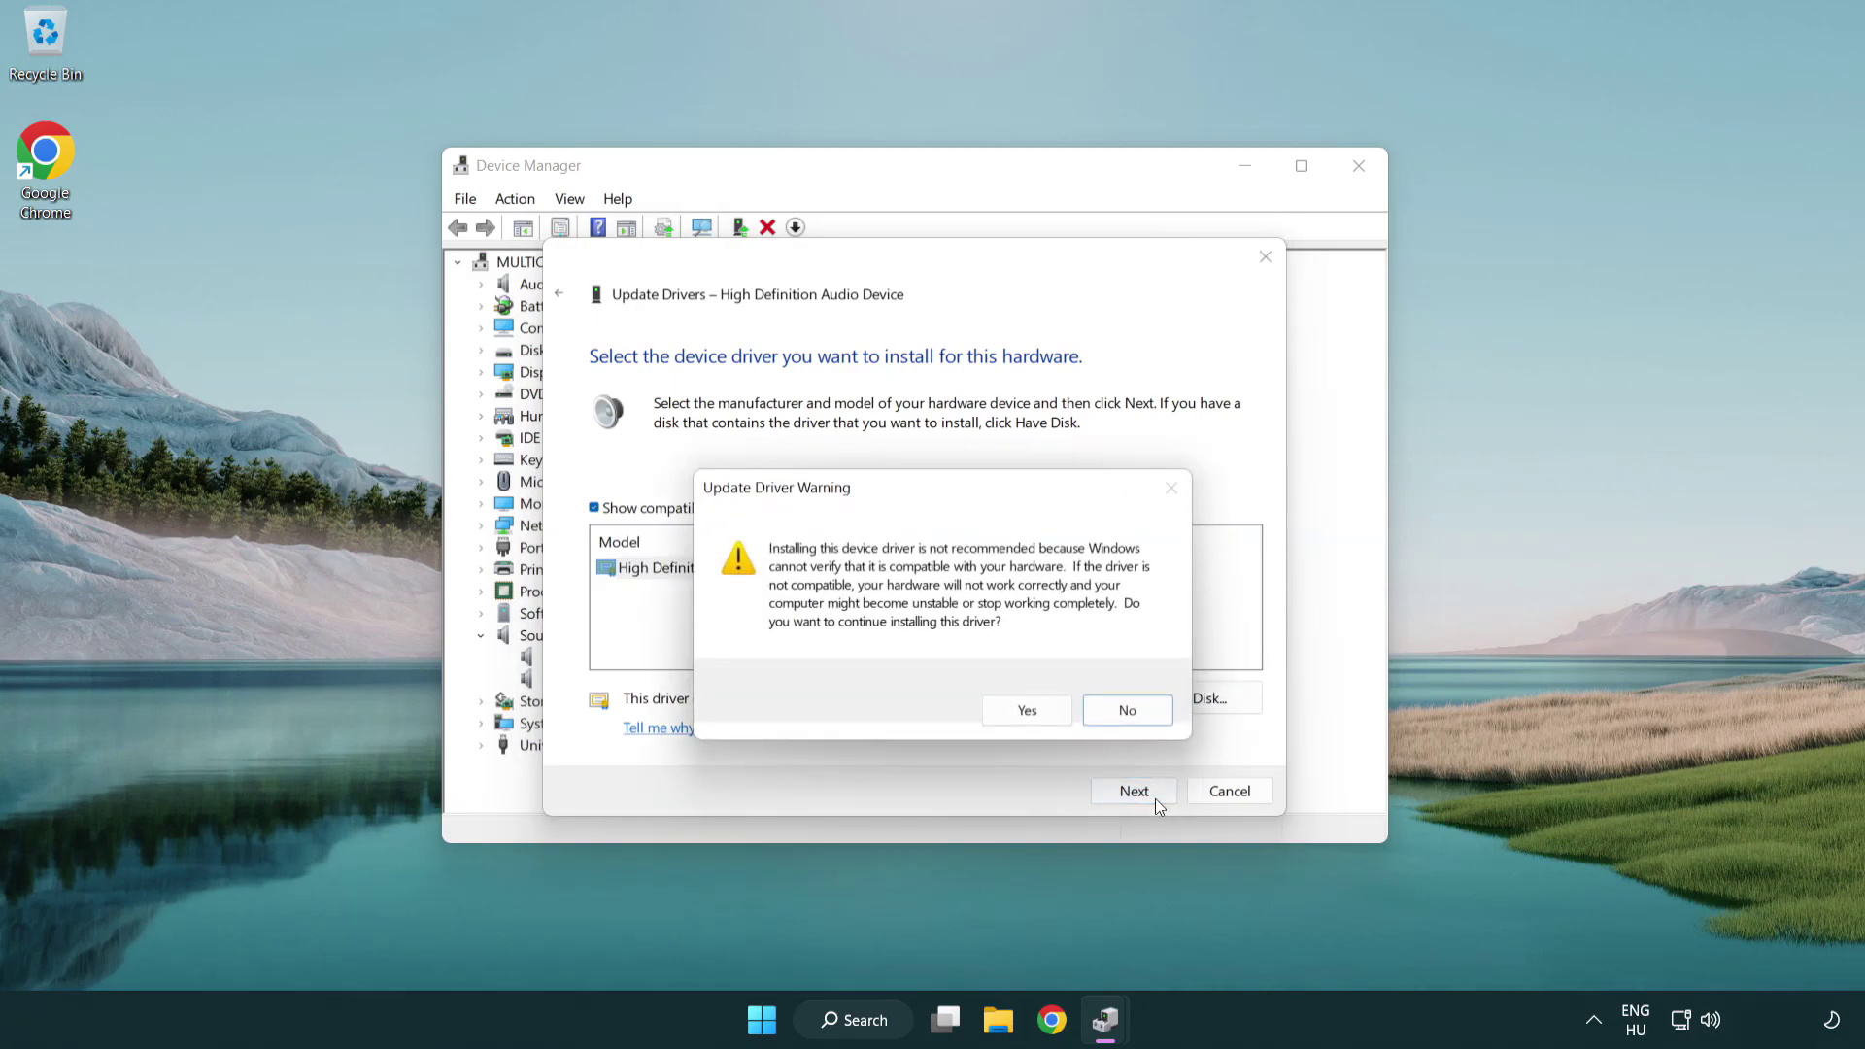
{"action": "left_click", "coordinate": [1027, 711]}
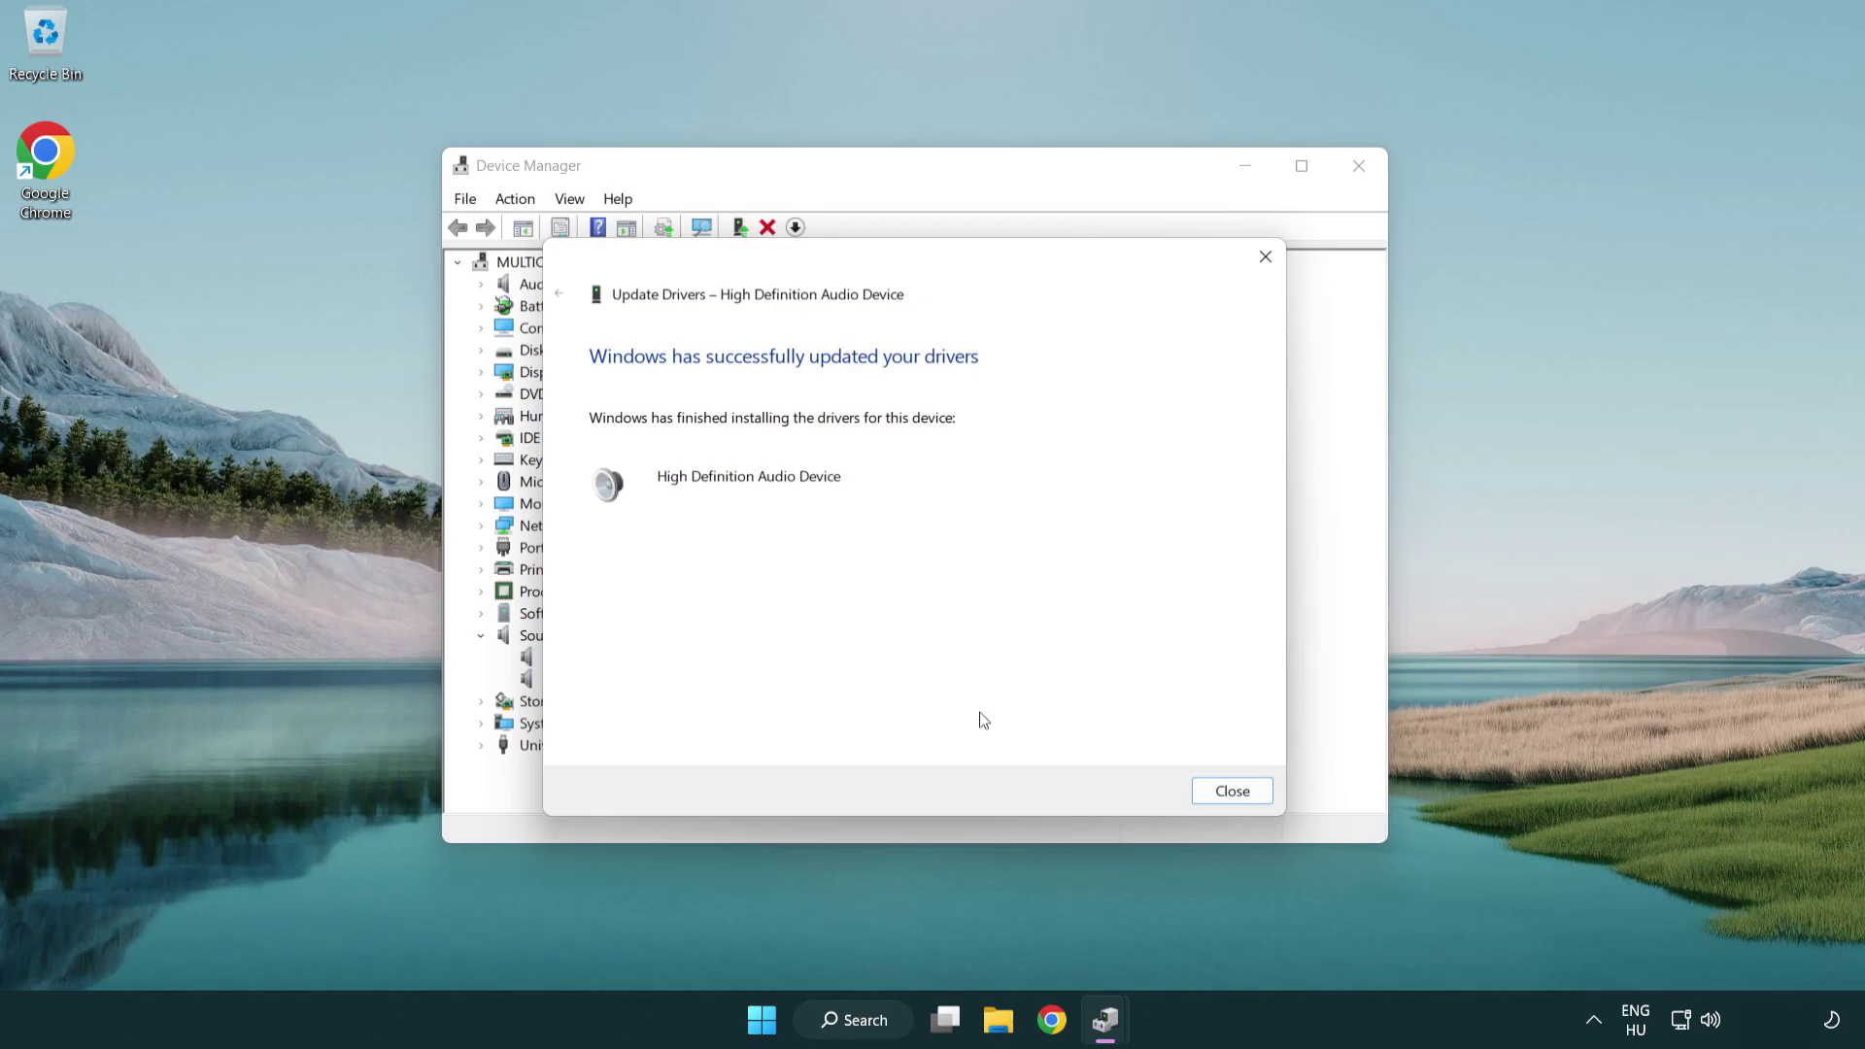
{"action": "left_click", "coordinate": [1235, 797]}
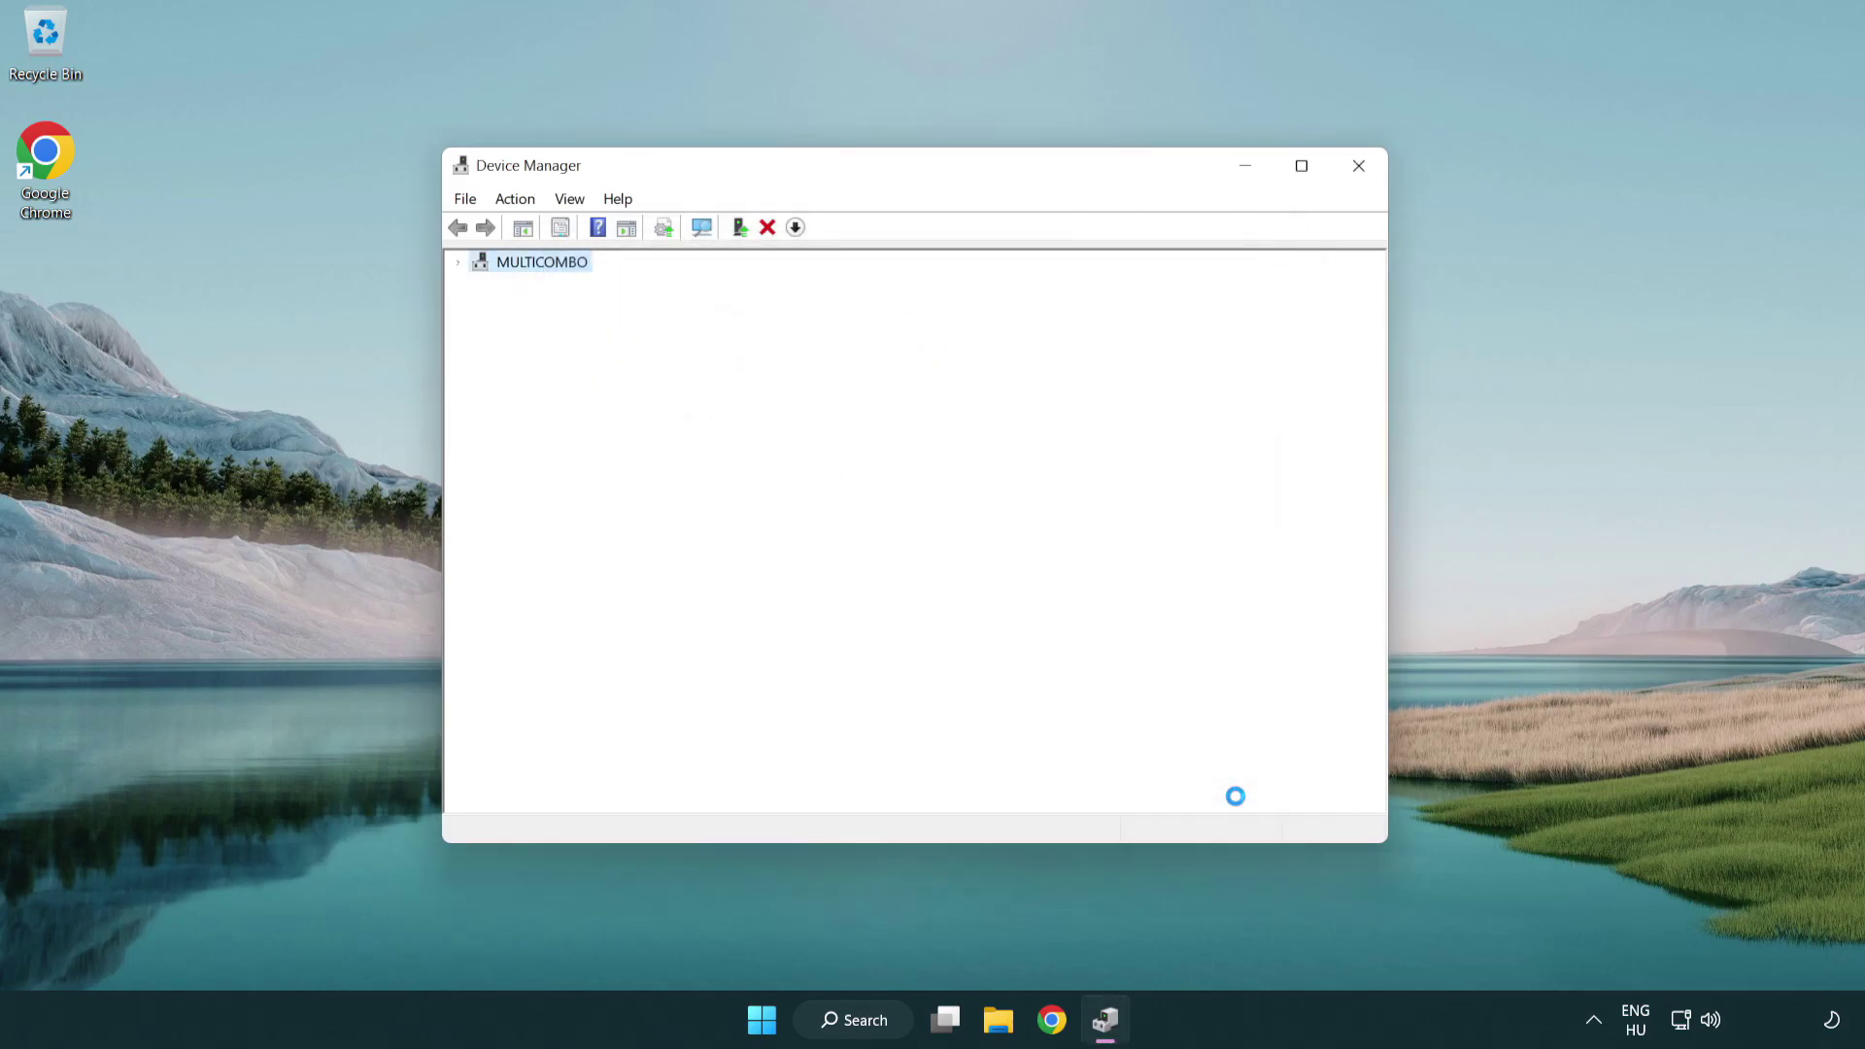
Close Device Manager and show the power options in the Start menu.
{"action": "left_click", "coordinate": [1362, 170]}
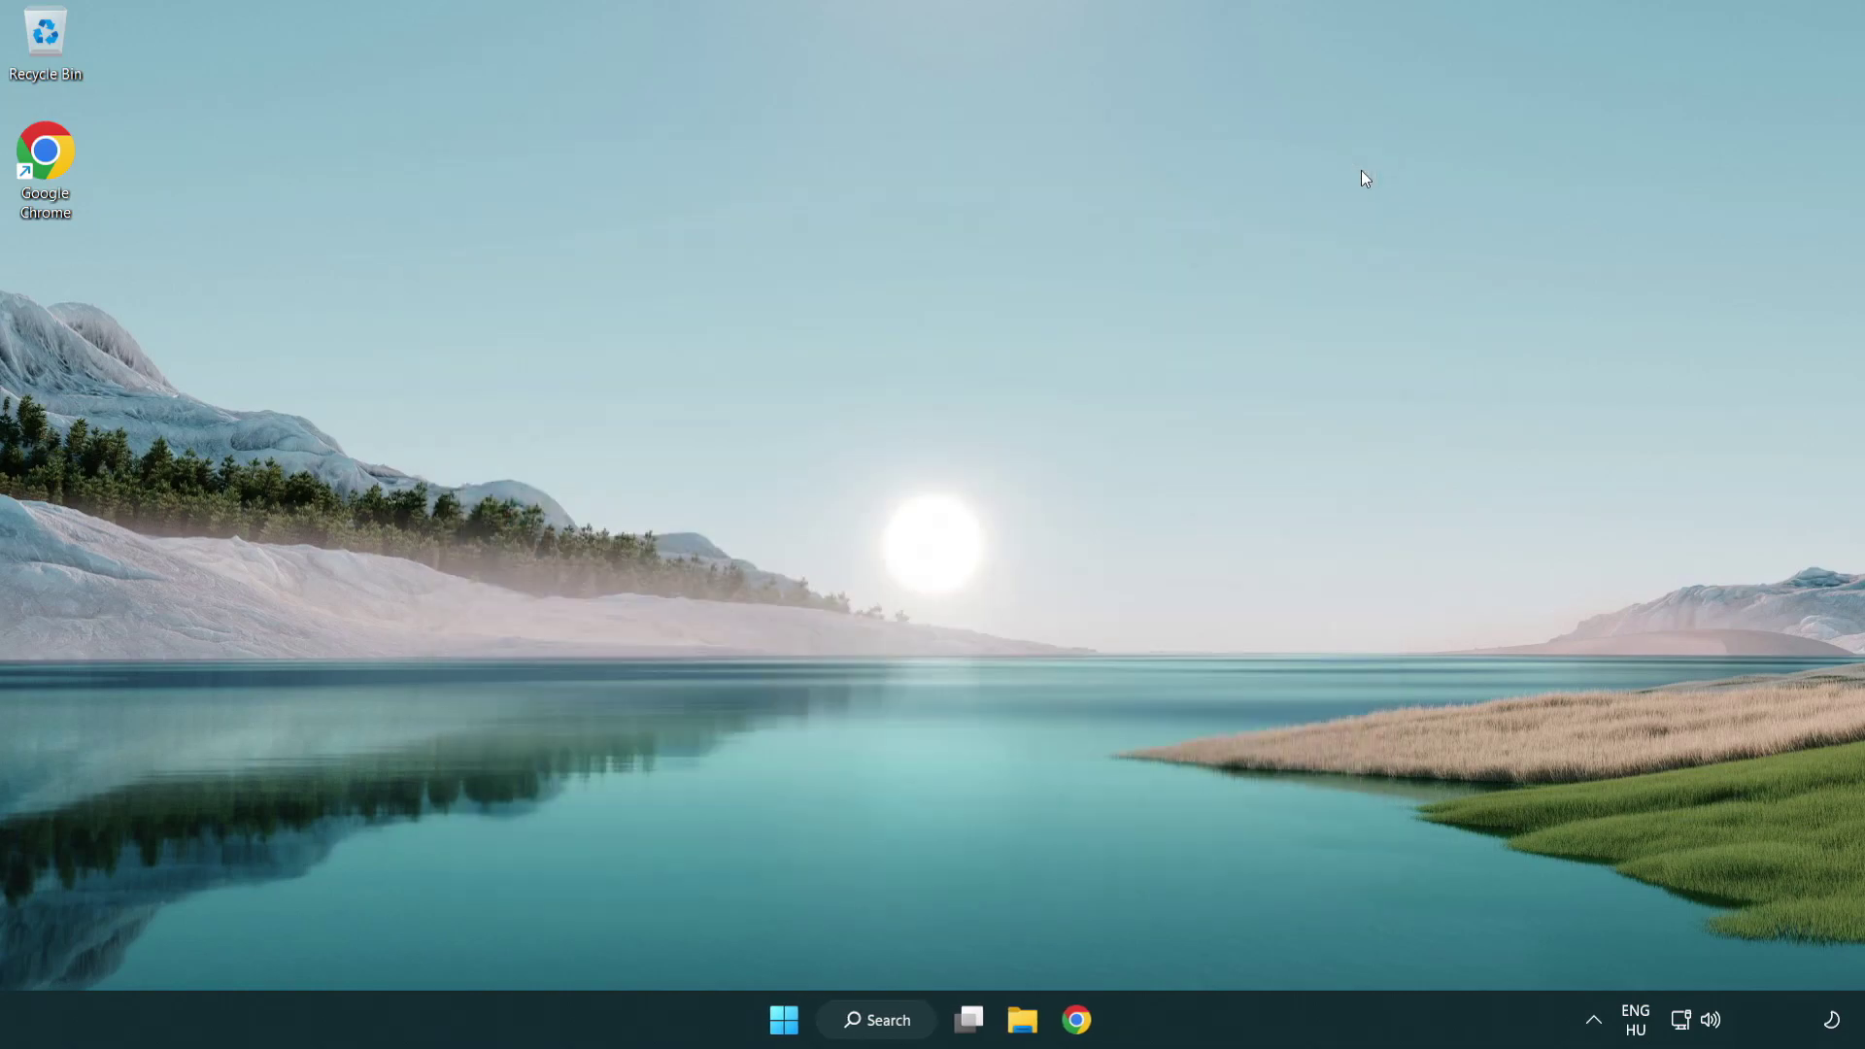
{"action": "left_click", "coordinate": [787, 1019]}
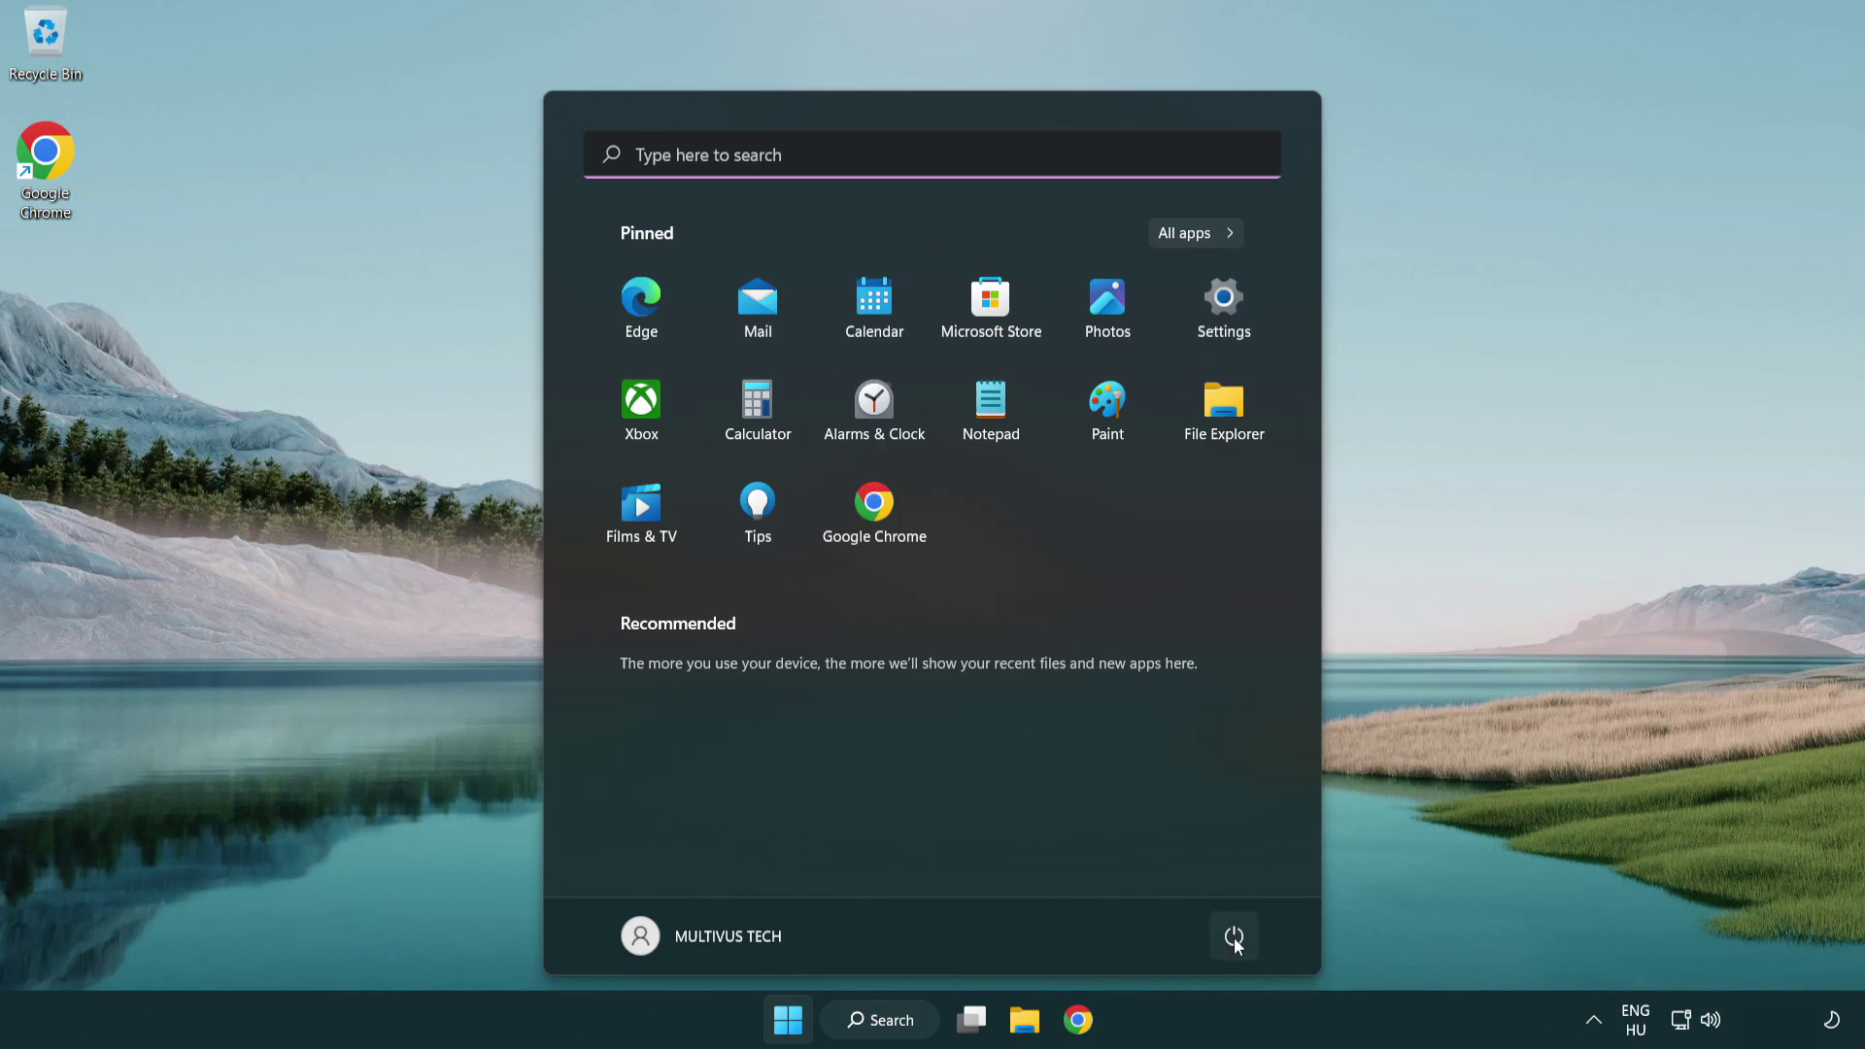
{"action": "left_click", "coordinate": [1235, 937]}
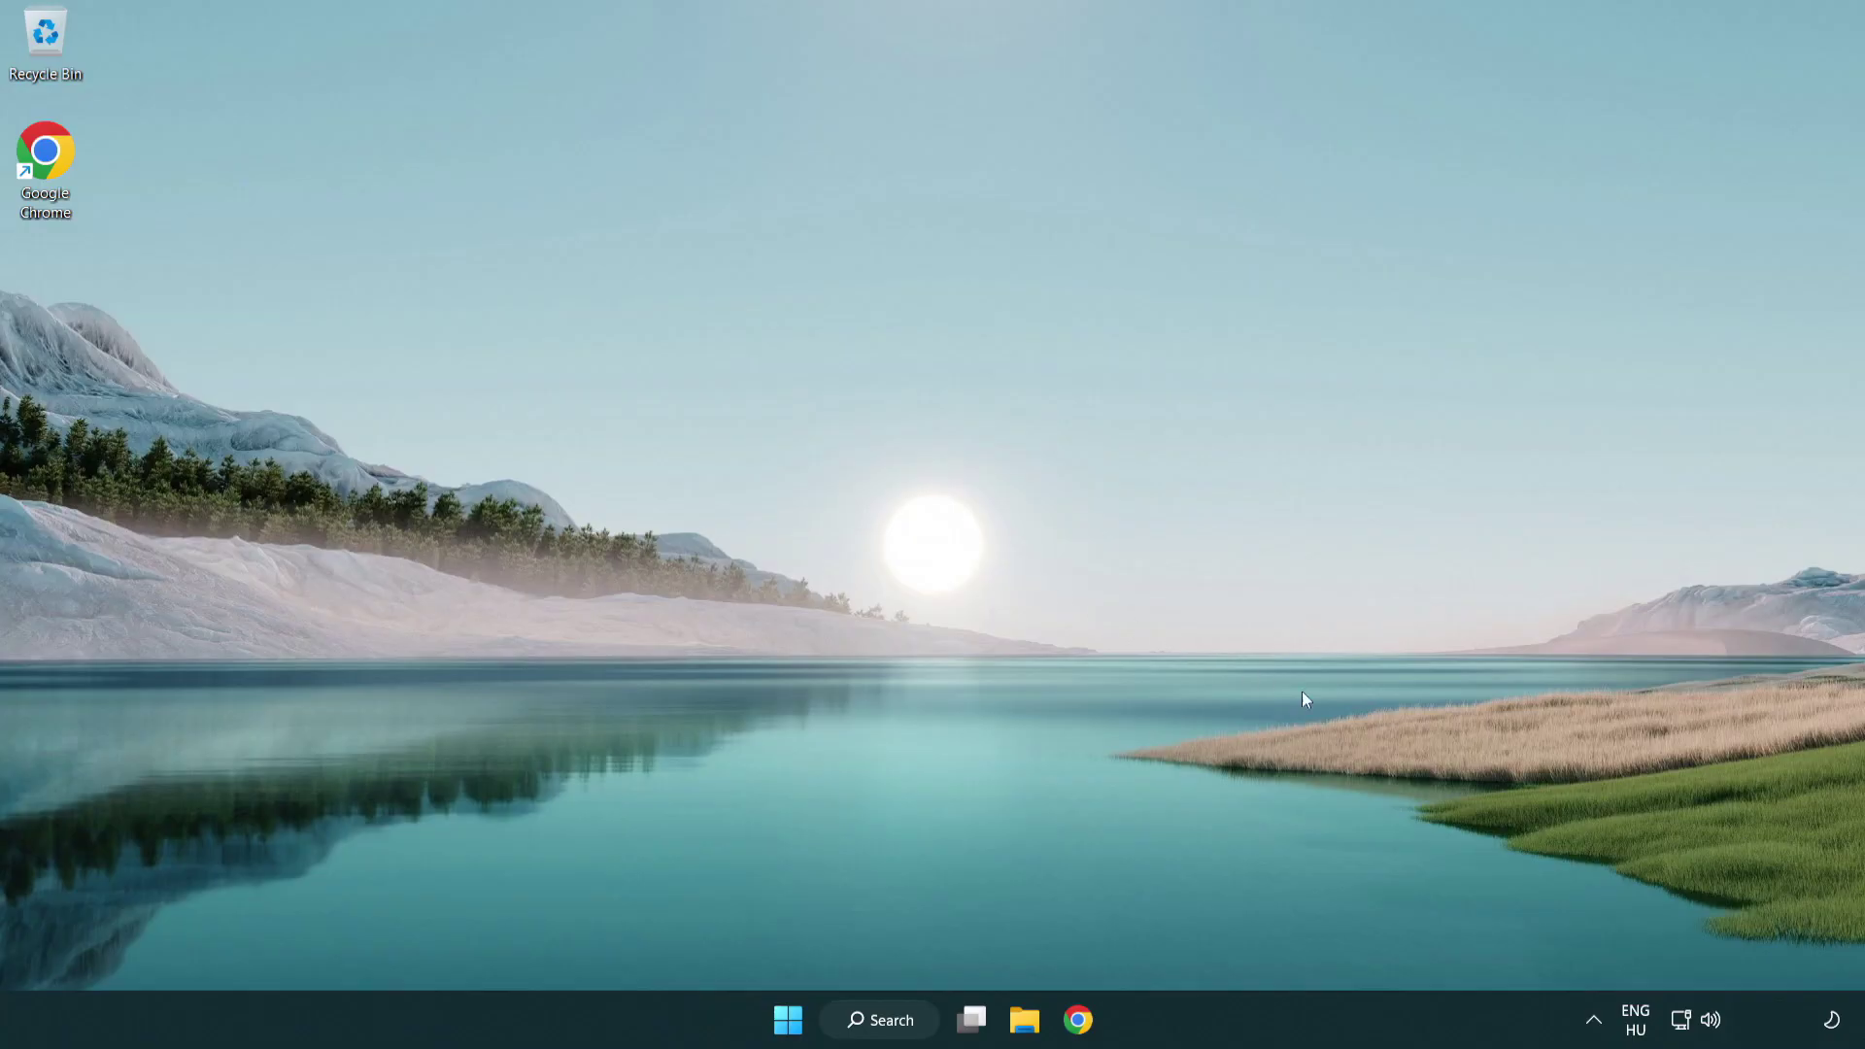
Launch the Troubleshoot sound problems option from the taskbar volume icon's shortcut menu.
{"action": "right_click", "coordinate": [1712, 1022]}
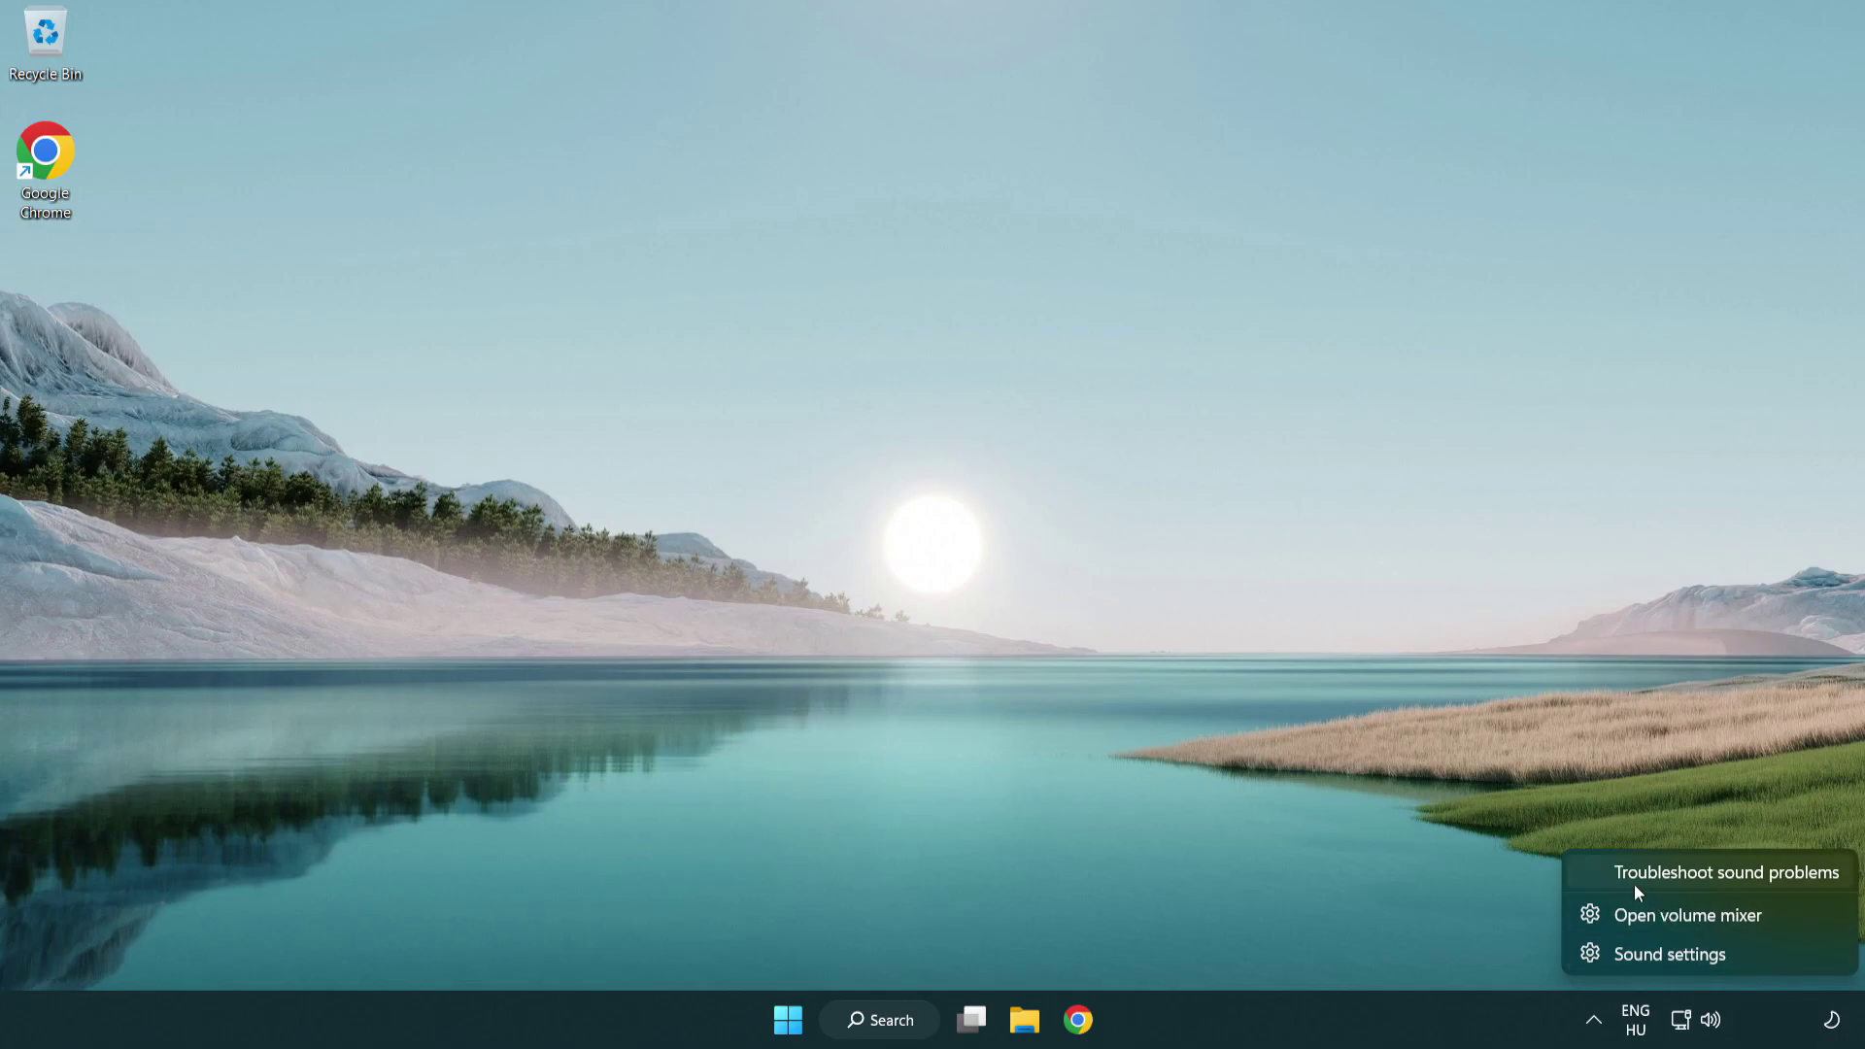
{"action": "left_click", "coordinate": [1701, 876]}
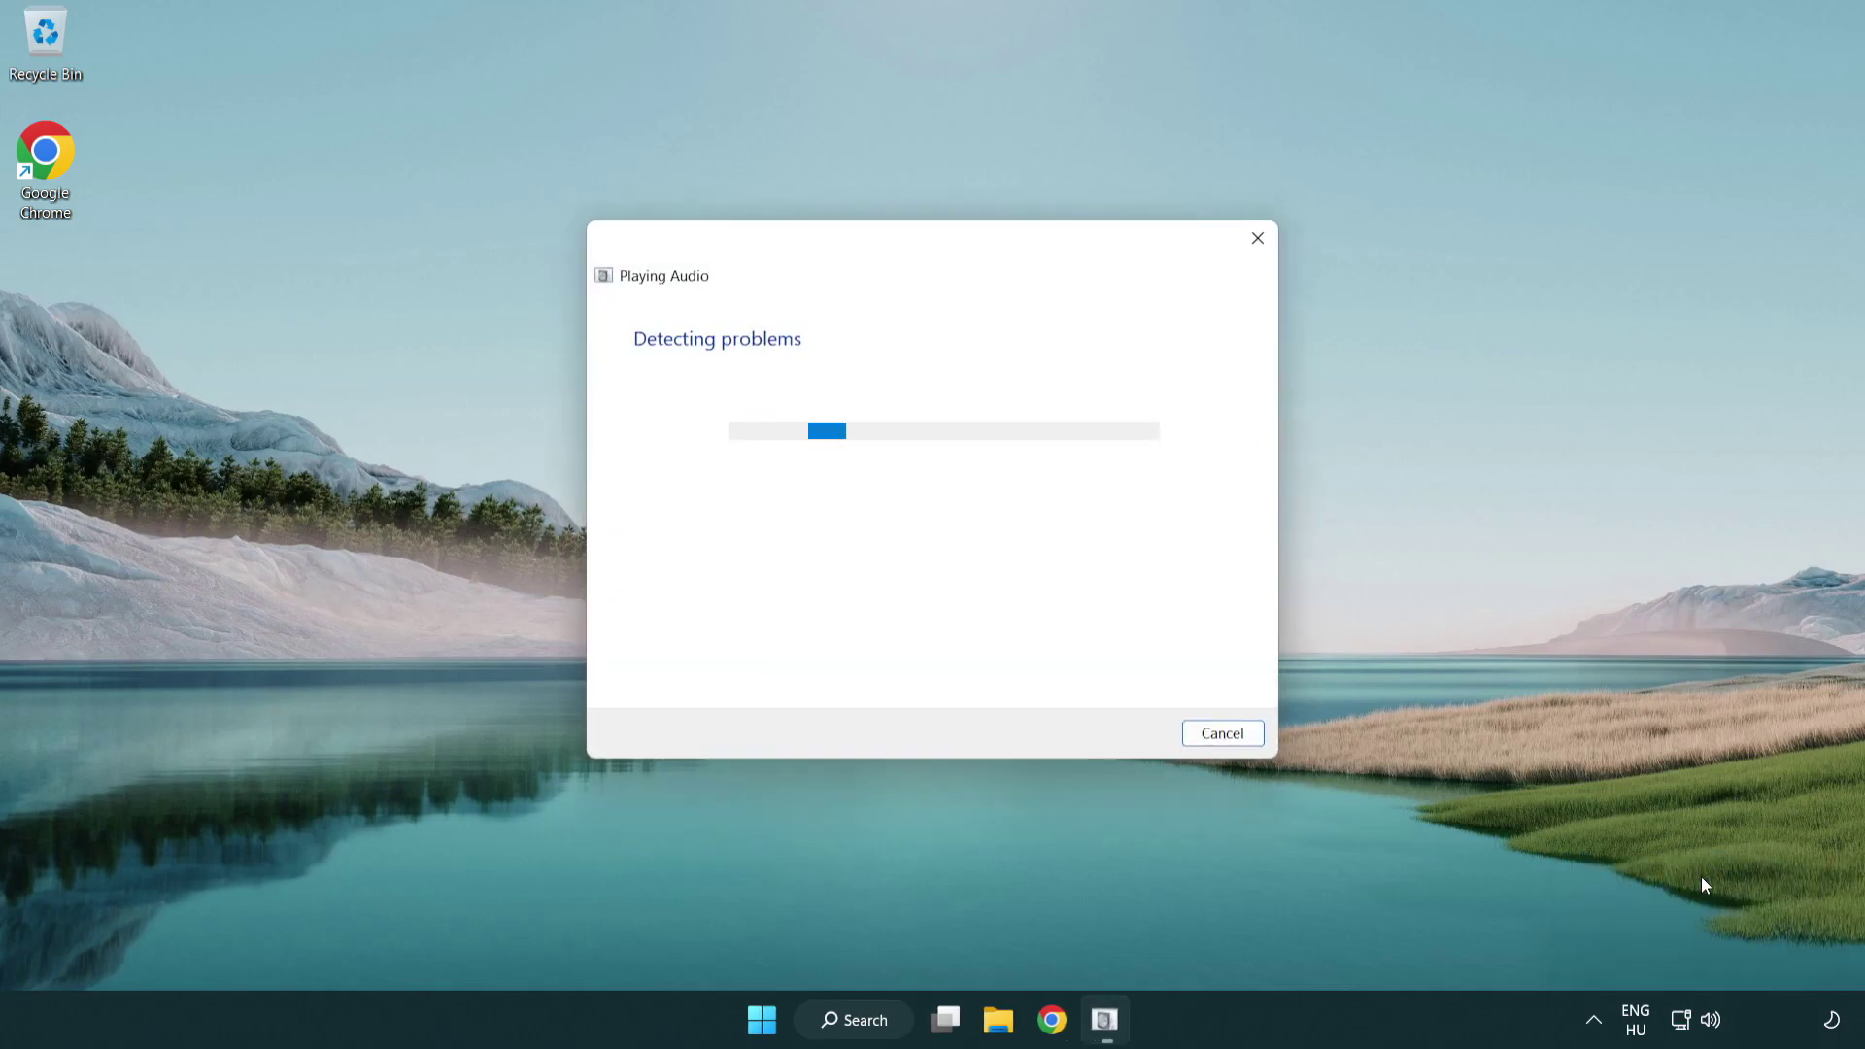